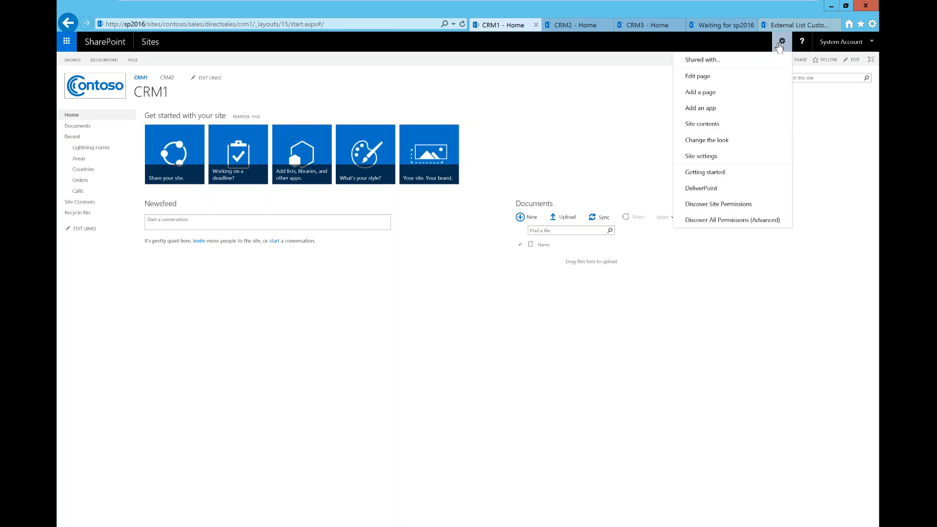
Go from Site contents to the Customers list and open its List Settings page on CRM1
{"action": "left_click", "coordinate": [724, 126]}
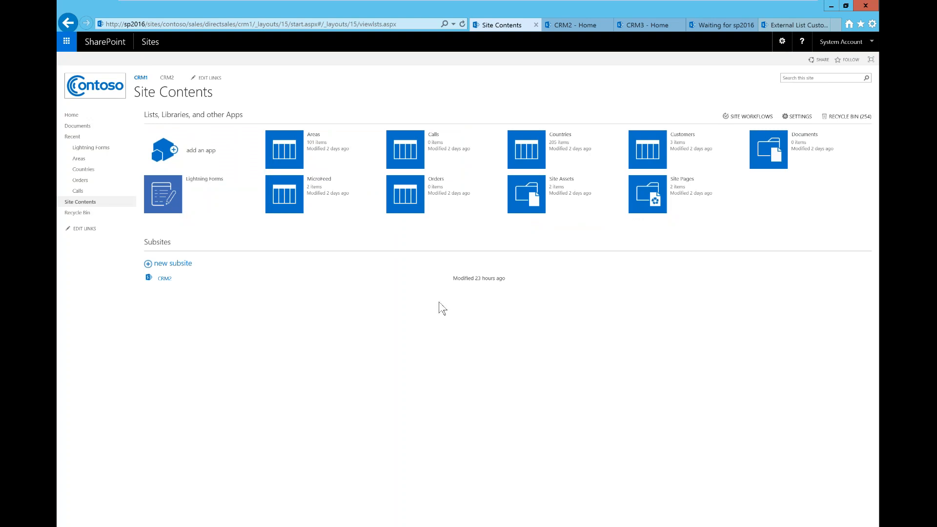
{"action": "left_click", "coordinate": [645, 160]}
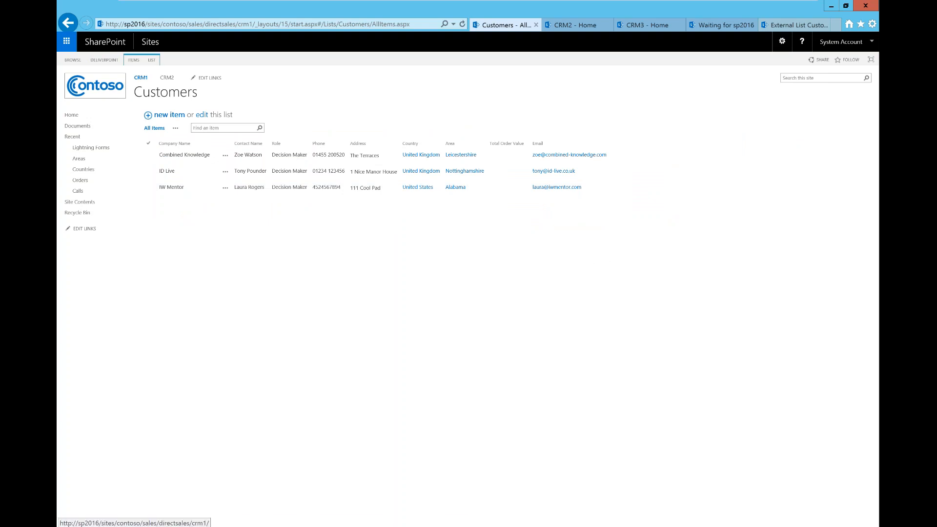
{"action": "left_click", "coordinate": [152, 60]}
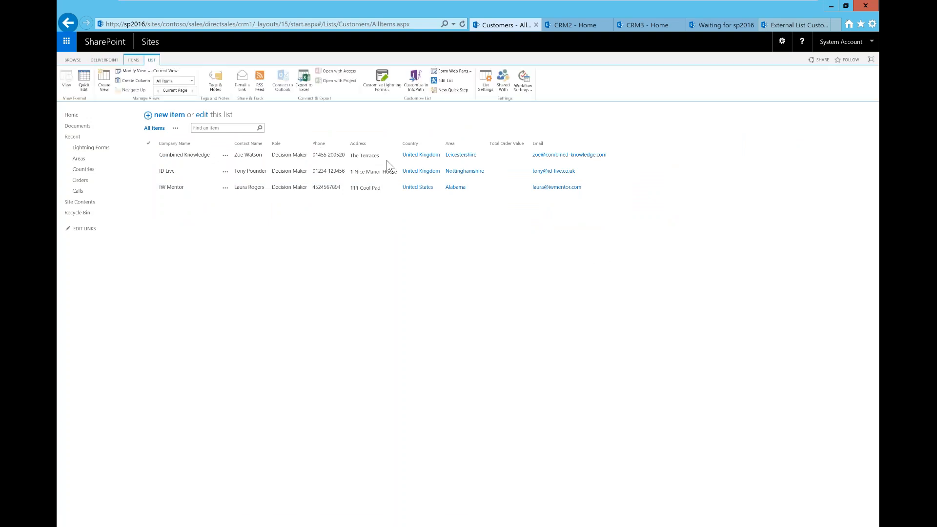
{"action": "left_click", "coordinate": [486, 88]}
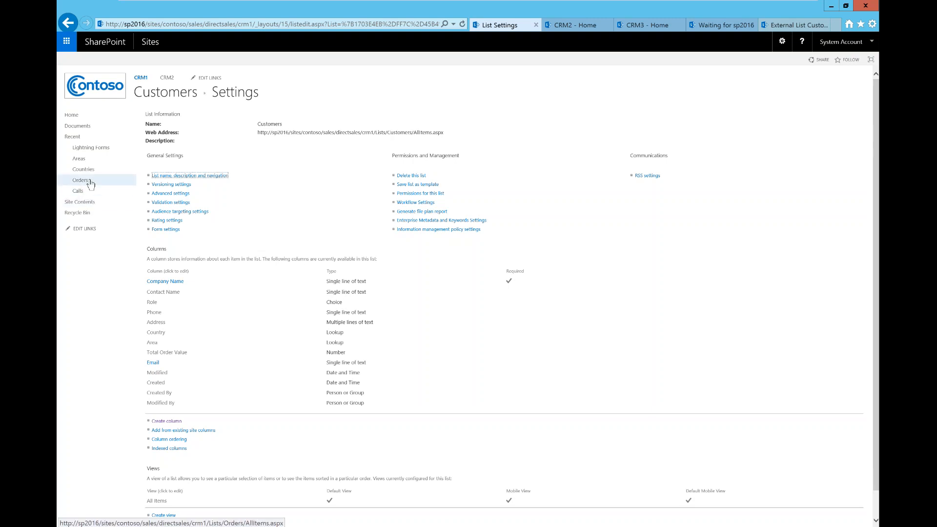
Inspect the Calls list's Company lookup column unchanged, then return to Site contents
{"action": "left_click", "coordinate": [79, 191]}
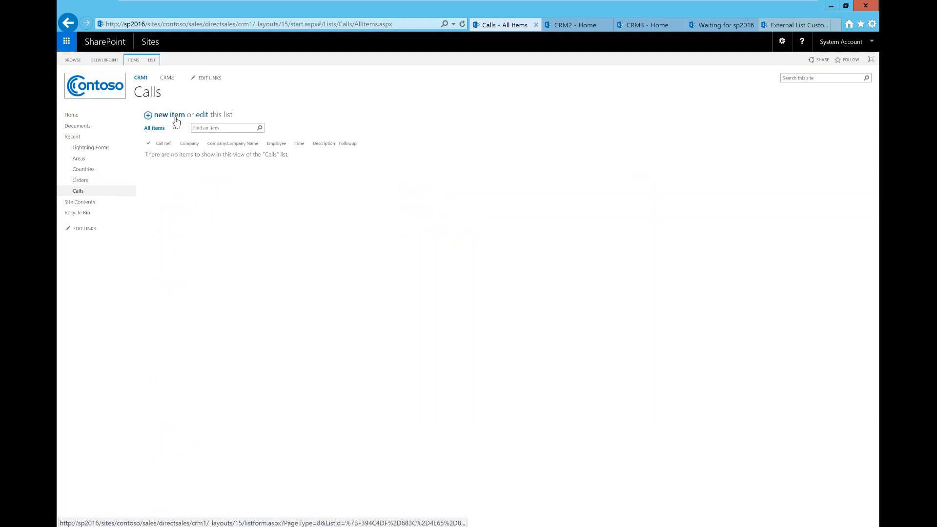
{"action": "left_click", "coordinate": [152, 60]}
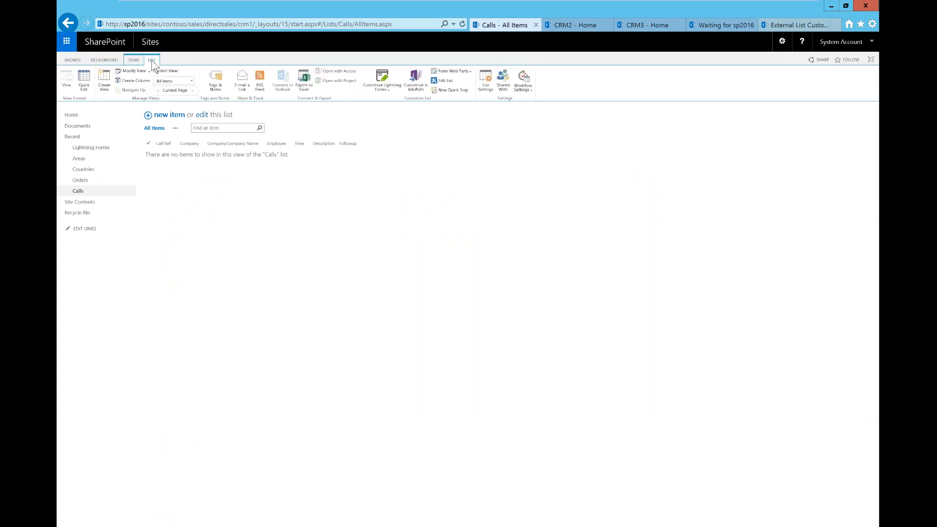
{"action": "left_click", "coordinate": [482, 93]}
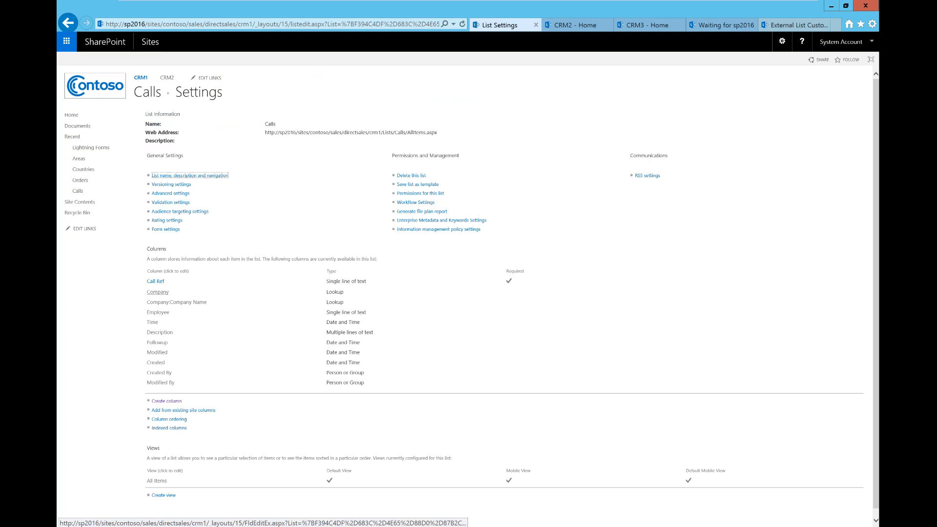
{"action": "left_click", "coordinate": [157, 292]}
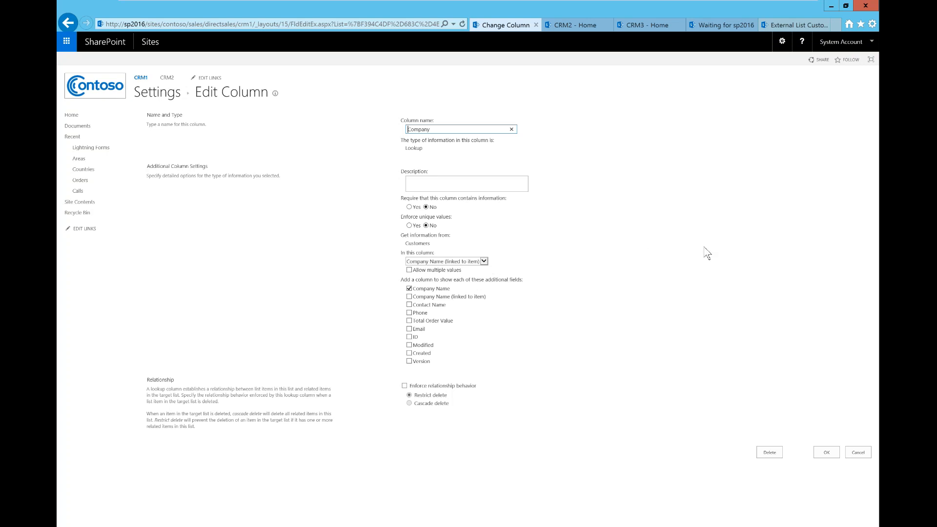
{"action": "left_click", "coordinate": [859, 452]}
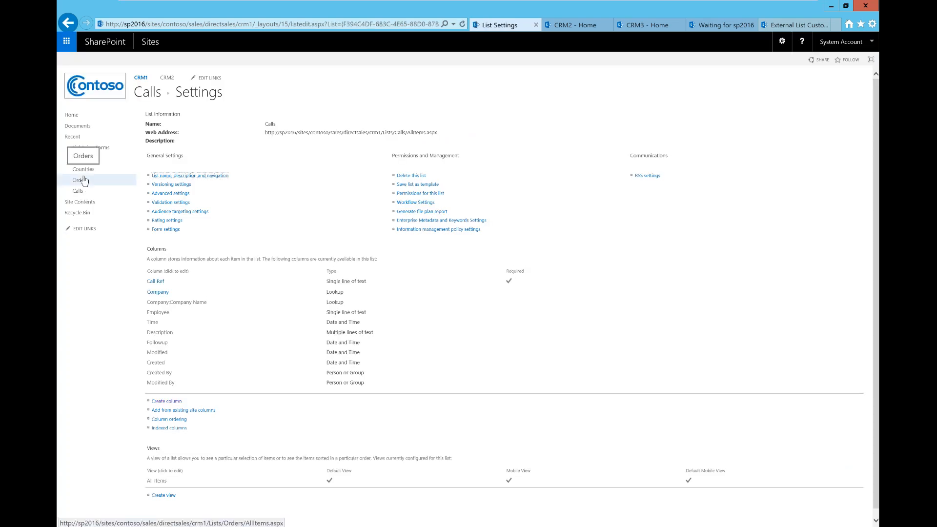
{"action": "left_click", "coordinate": [109, 201]}
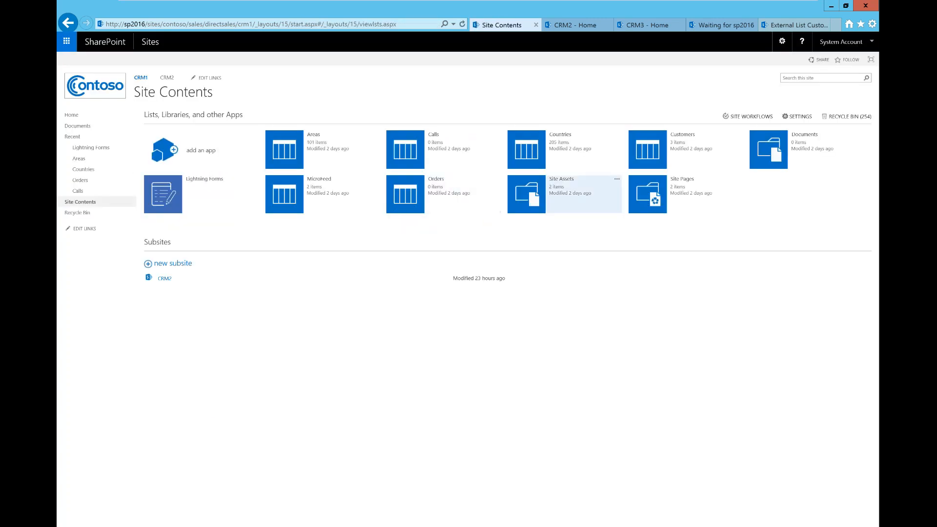
Start a new Customers item with company 'Lightning Tools' and the contact's full name
{"action": "left_click", "coordinate": [663, 161]}
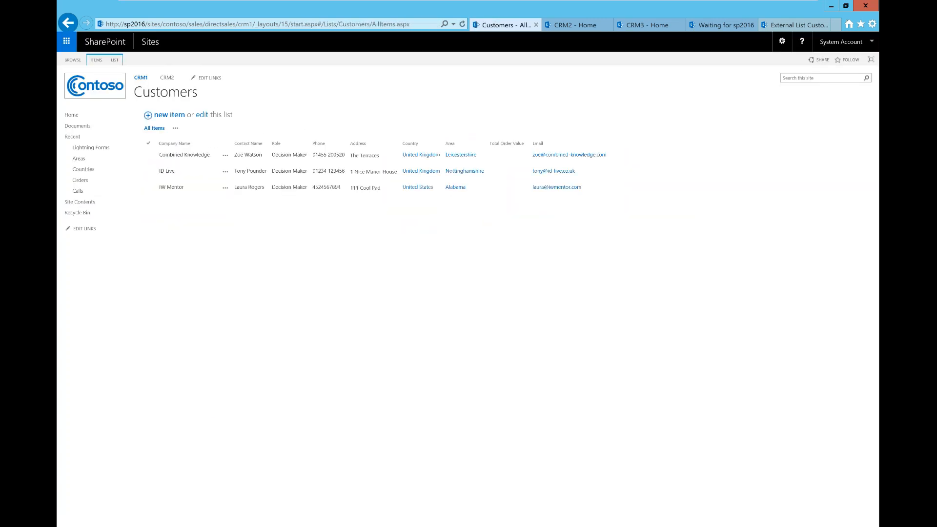
{"action": "left_click", "coordinate": [168, 117]}
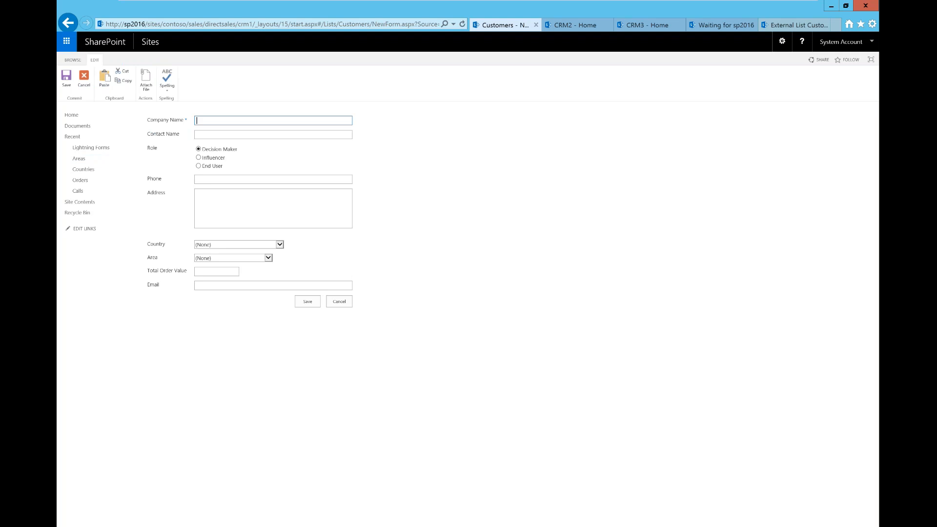
{"action": "type", "text": "Lightning Tools"}
{"action": "key", "text": "Tab"}
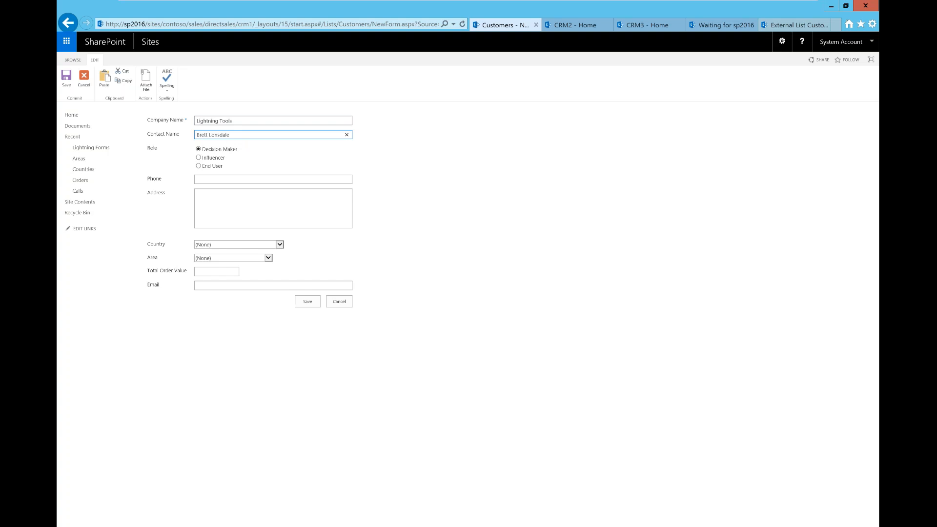
Enter the contact's phone number and the first line of the postal address, fixing a typo
{"action": "left_click", "coordinate": [256, 180]}
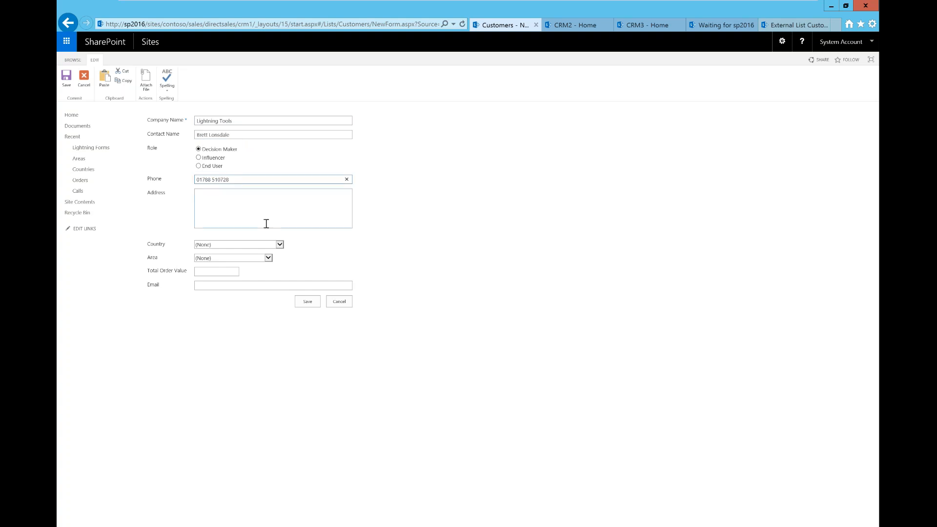
{"action": "left_click", "coordinate": [226, 203]}
{"action": "type", "text": "The Granaery"}
{"action": "key", "text": "BackSpace"}
{"action": "key", "text": "BackSpace"}
{"action": "key", "text": "BackSpace"}
{"action": "type", "text": "ry"}
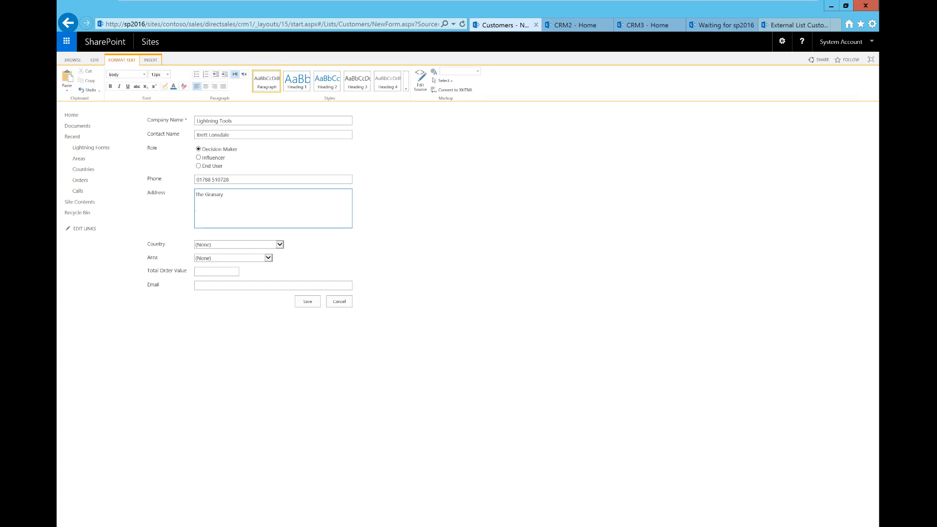
Set Country to United Kingdom and Area to Northamptonshire
{"action": "left_click", "coordinate": [236, 245]}
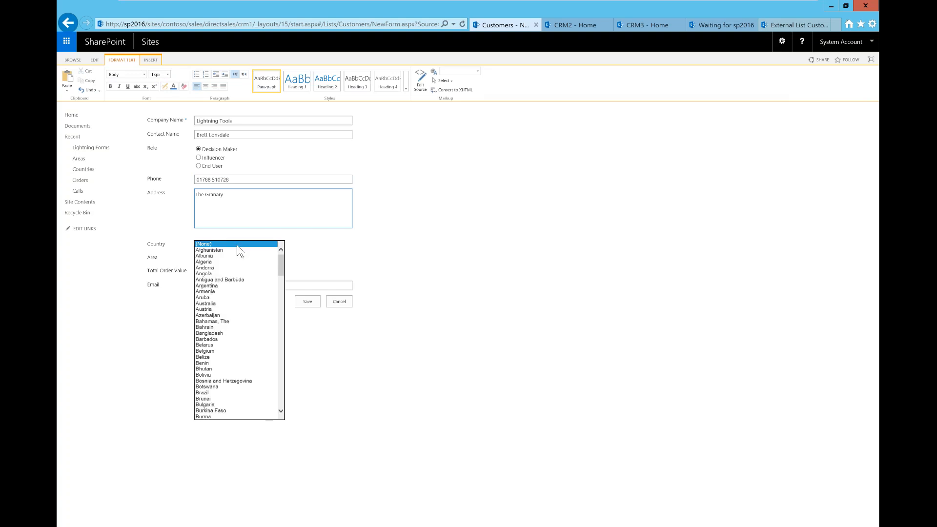
{"action": "left_click_drag", "start_coordinate": [282, 264], "coordinate": [278, 405]}
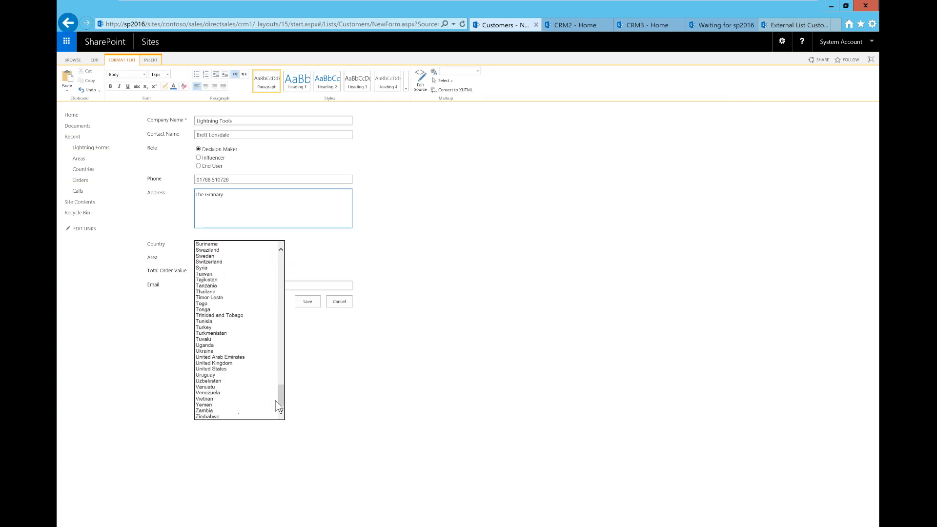
{"action": "left_click", "coordinate": [217, 364]}
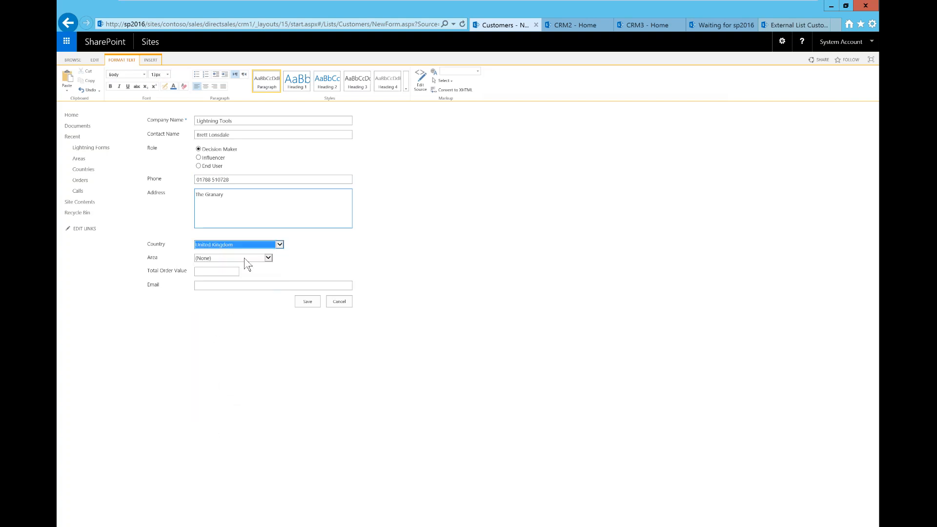
{"action": "left_click", "coordinate": [268, 257]}
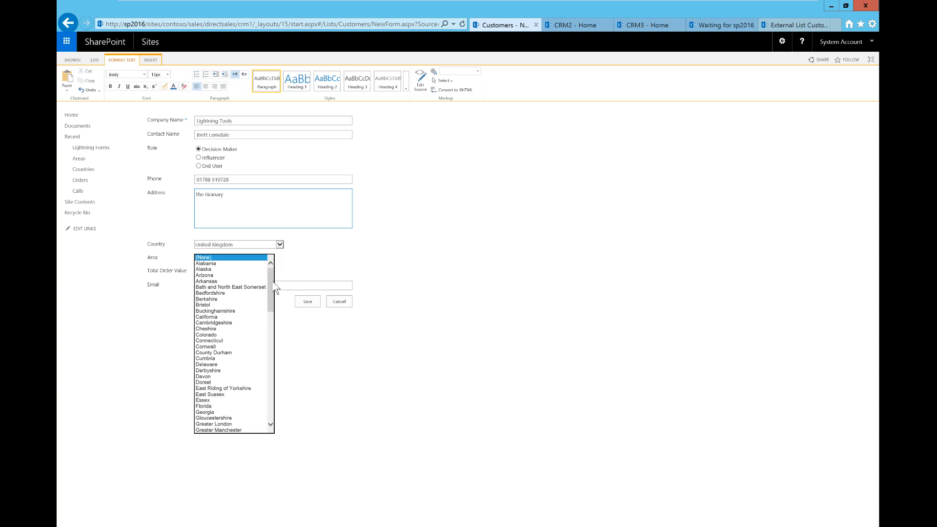
{"action": "left_click_drag", "start_coordinate": [273, 300], "coordinate": [277, 350]}
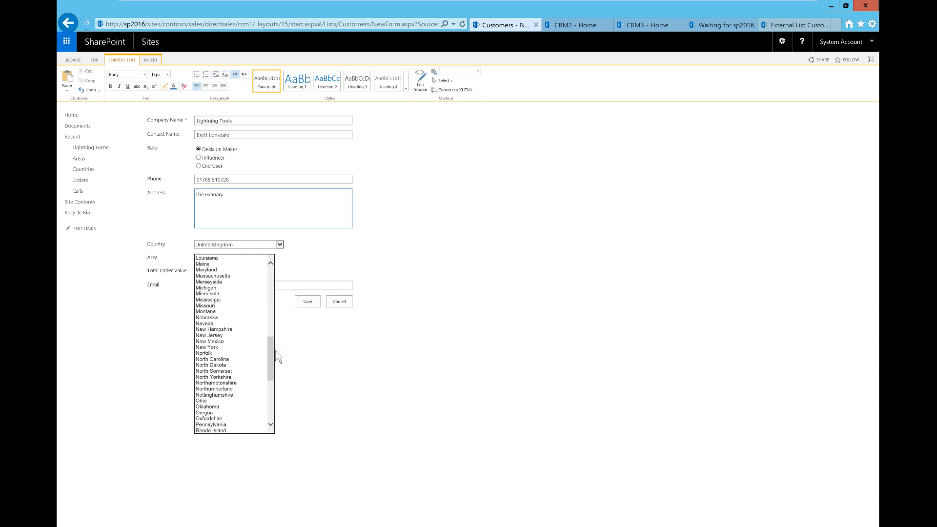
{"action": "left_click", "coordinate": [225, 384]}
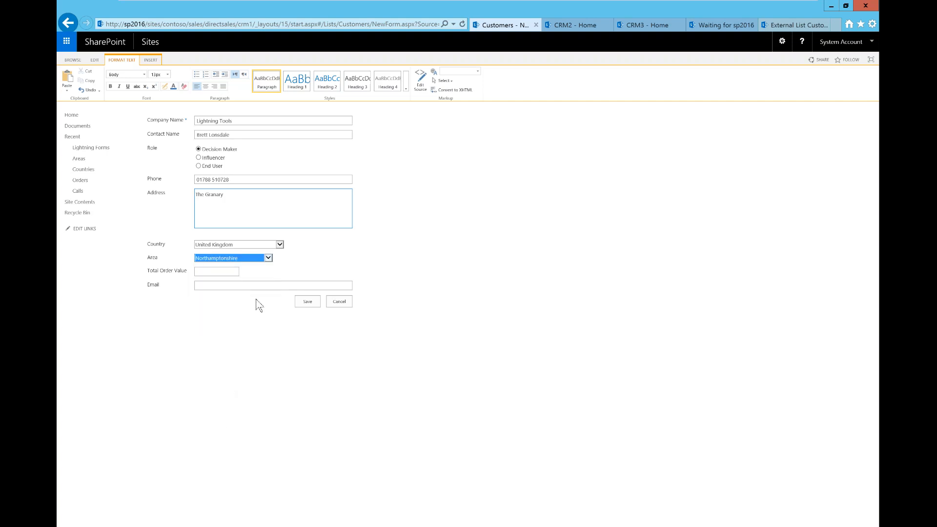
Fill in the contact's e-mail address and save the Lightning Tools customer
{"action": "key", "text": "Tab"}
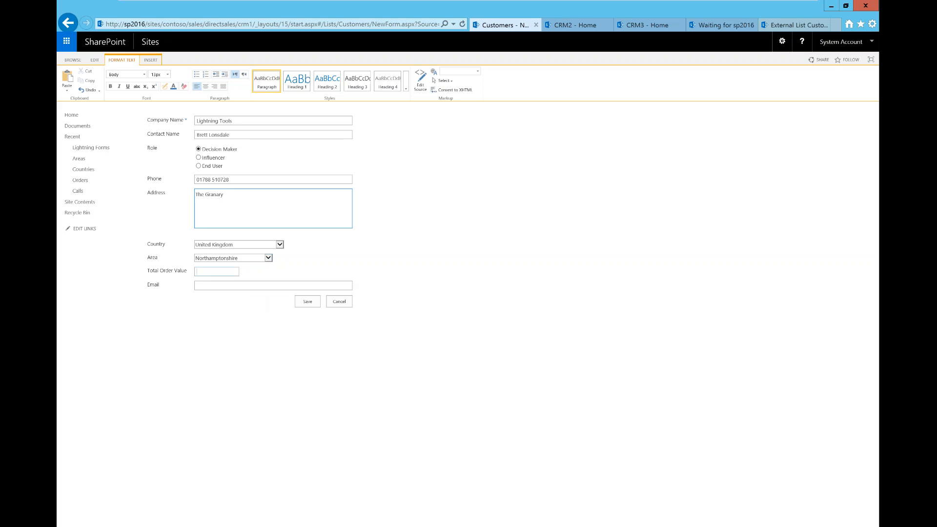
{"action": "left_click", "coordinate": [228, 286]}
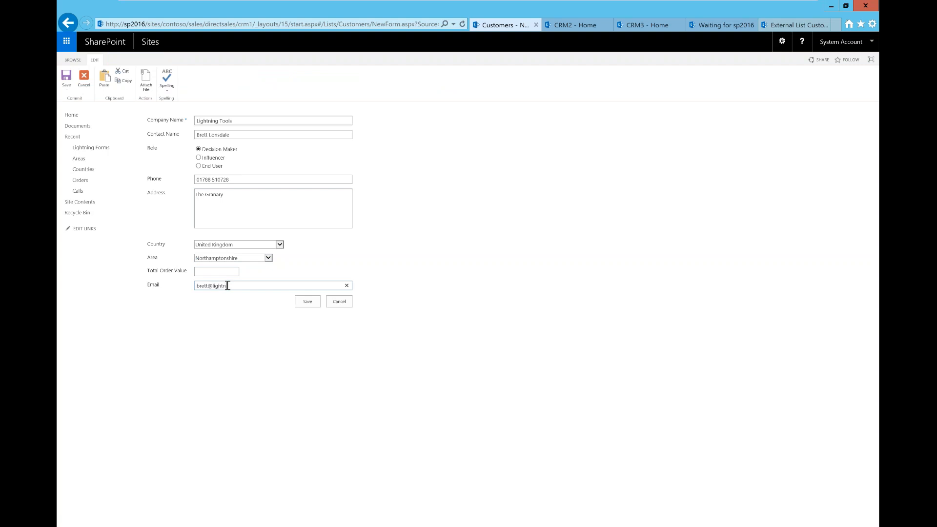
{"action": "left_click", "coordinate": [306, 302]}
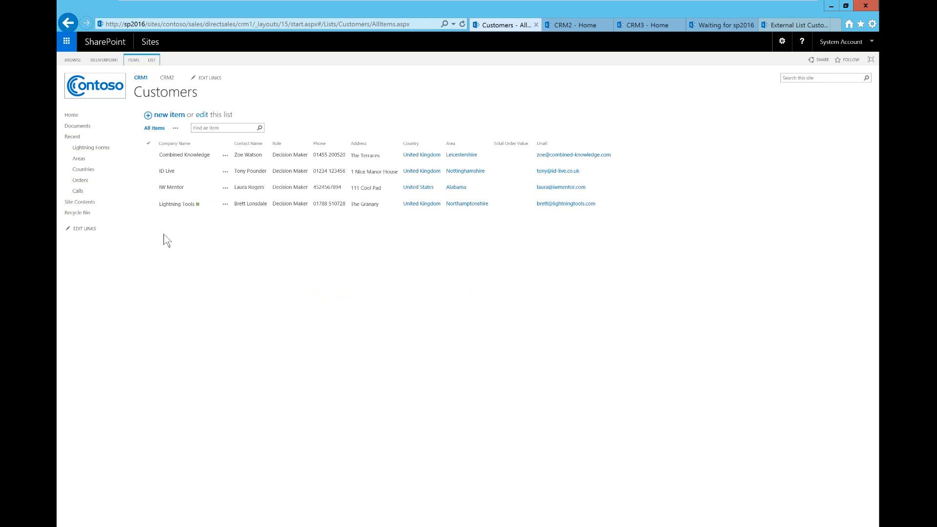
Start a new Calls entry 'Call1' linked to Lightning Tools, with the employee's name
{"action": "left_click", "coordinate": [81, 192]}
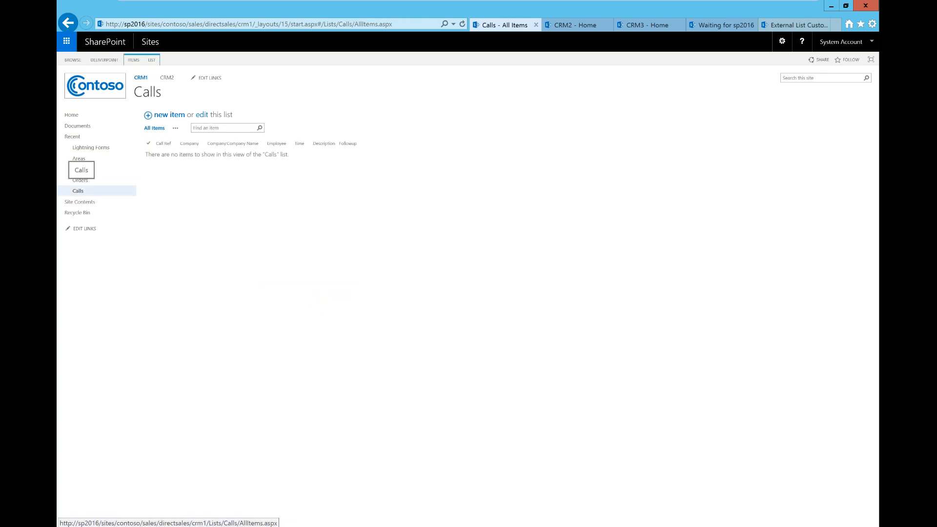
{"action": "left_click", "coordinate": [164, 117]}
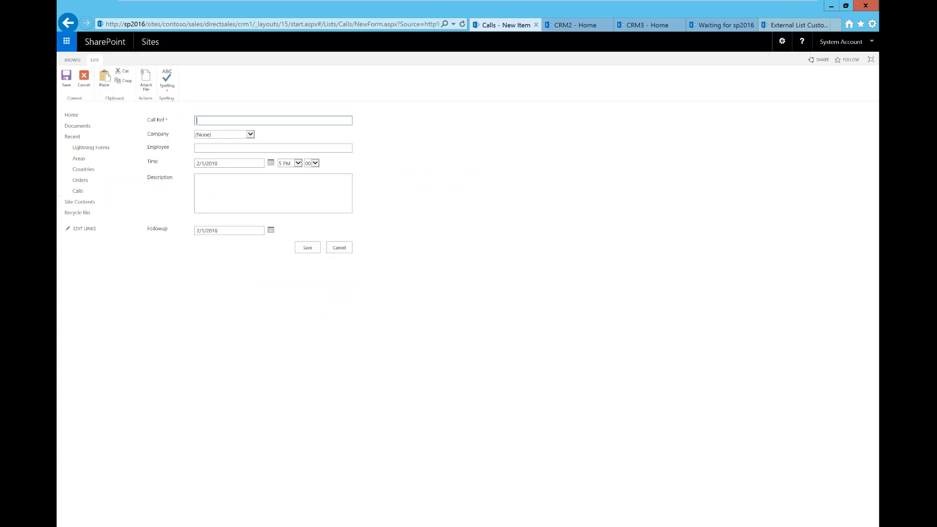
{"action": "type", "text": "Call1"}
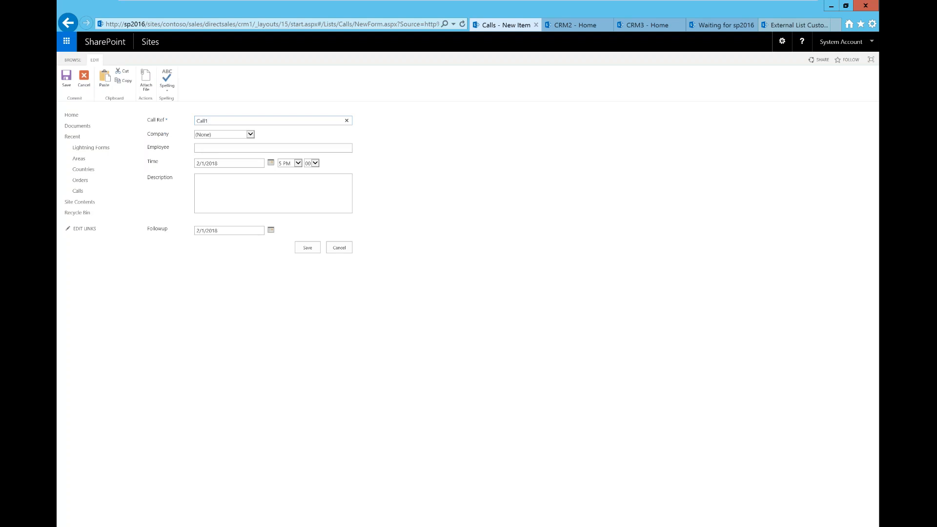
{"action": "left_click", "coordinate": [250, 134]}
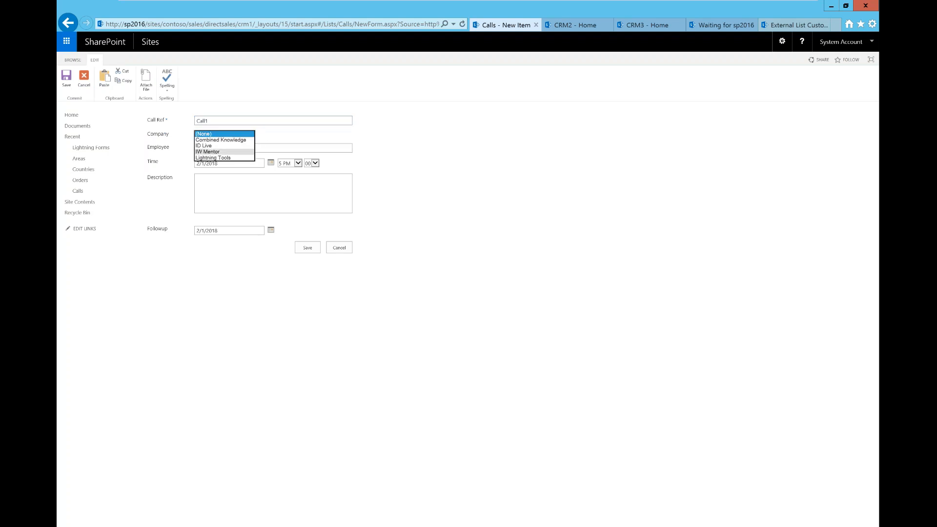
{"action": "left_click", "coordinate": [230, 158]}
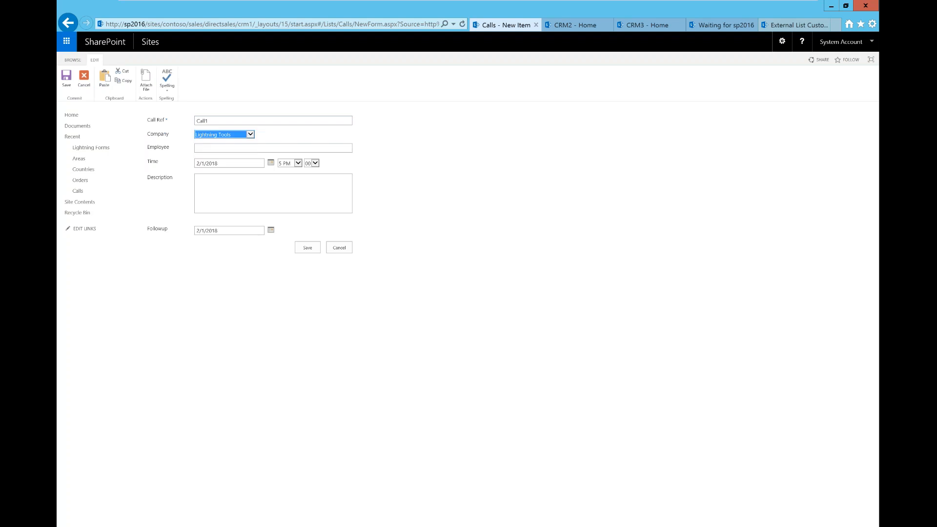
{"action": "left_click", "coordinate": [211, 149]}
{"action": "type", "text": "Brett"}
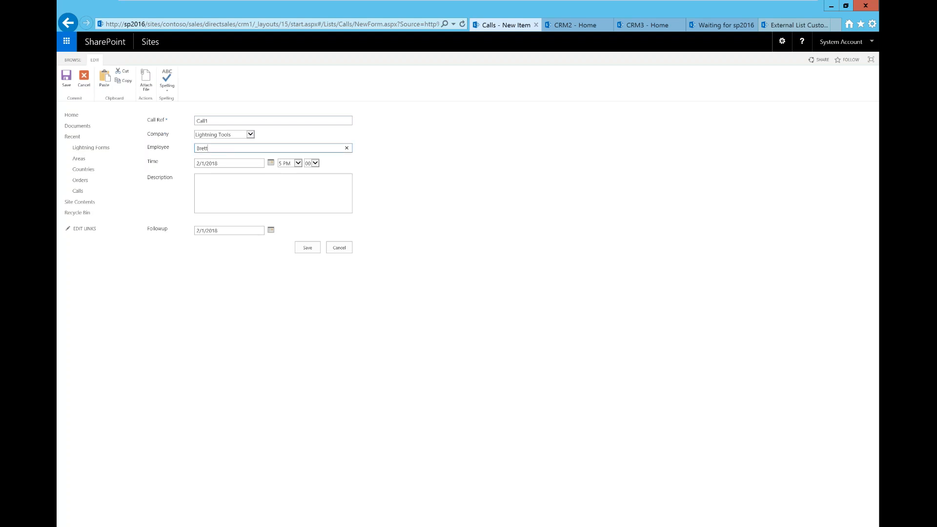
Describe the call as 'Followup Call', set Followup date 2/8/2018, and save it
{"action": "left_click", "coordinate": [269, 187]}
{"action": "type", "text": "Followup Call"}
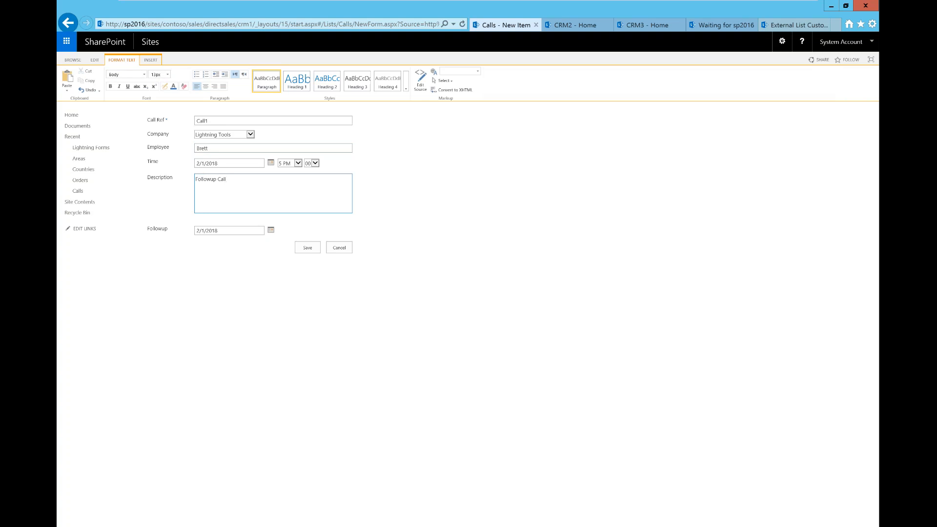
{"action": "left_click", "coordinate": [271, 230]}
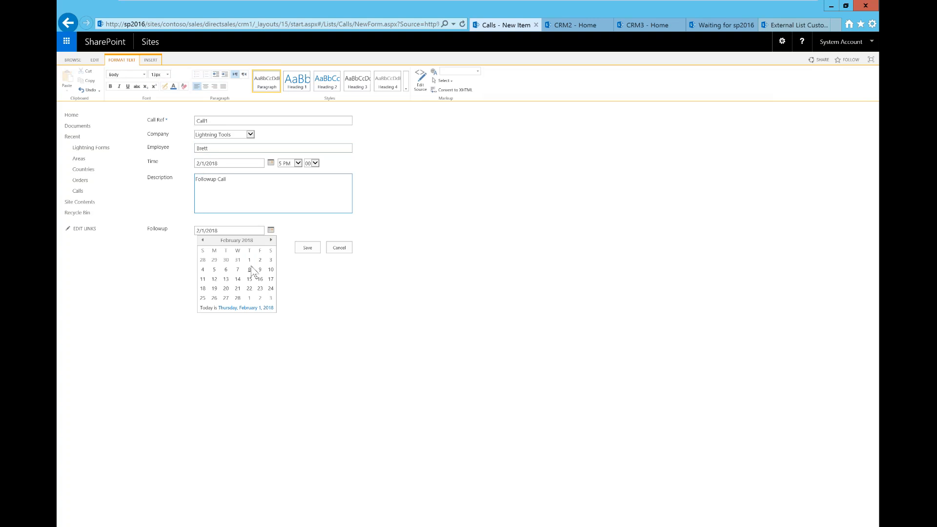
{"action": "left_click", "coordinate": [250, 269]}
{"action": "left_click", "coordinate": [304, 253]}
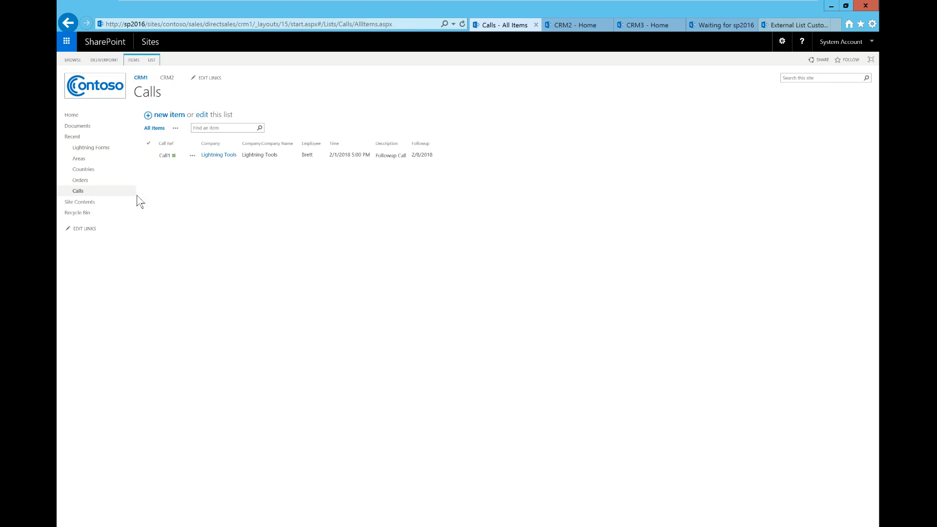
Open Lightning Forms and filter its configuration page to show only lists
{"action": "left_click", "coordinate": [107, 152]}
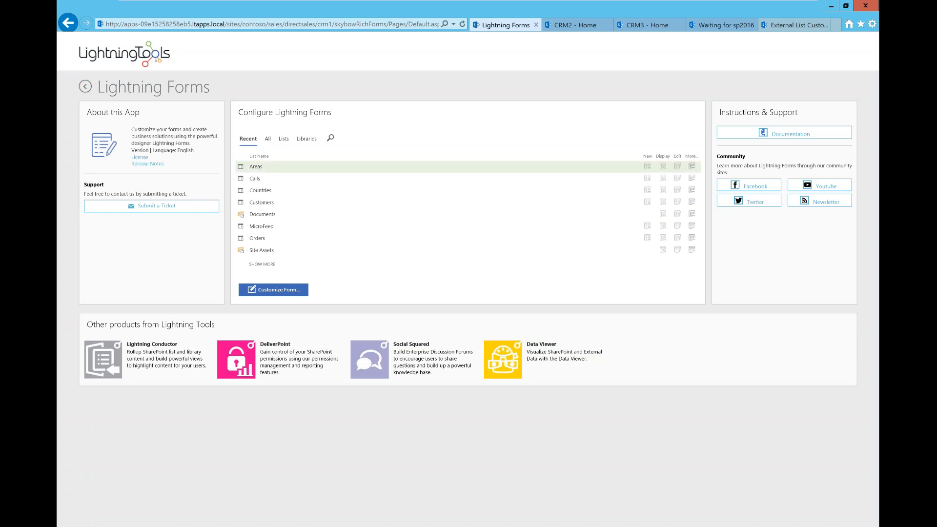
{"action": "left_click", "coordinate": [282, 140]}
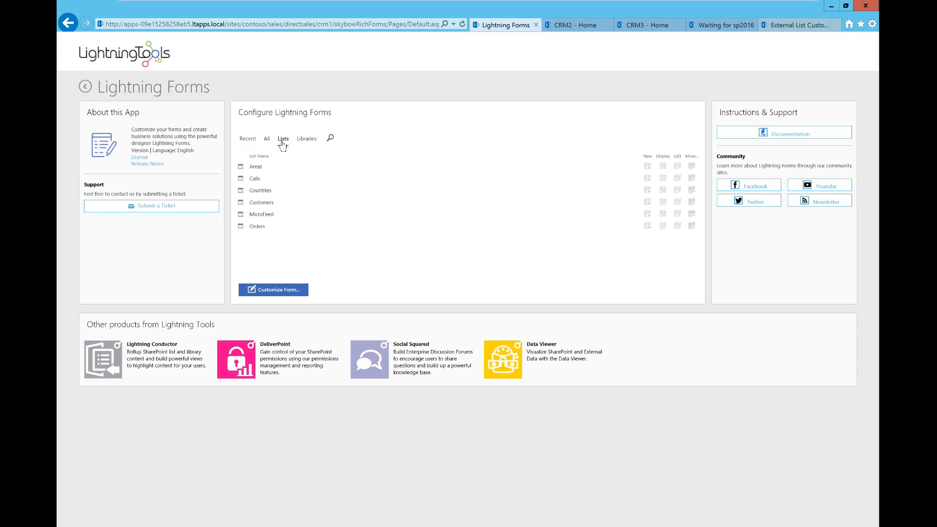
{"action": "left_click", "coordinate": [309, 142]}
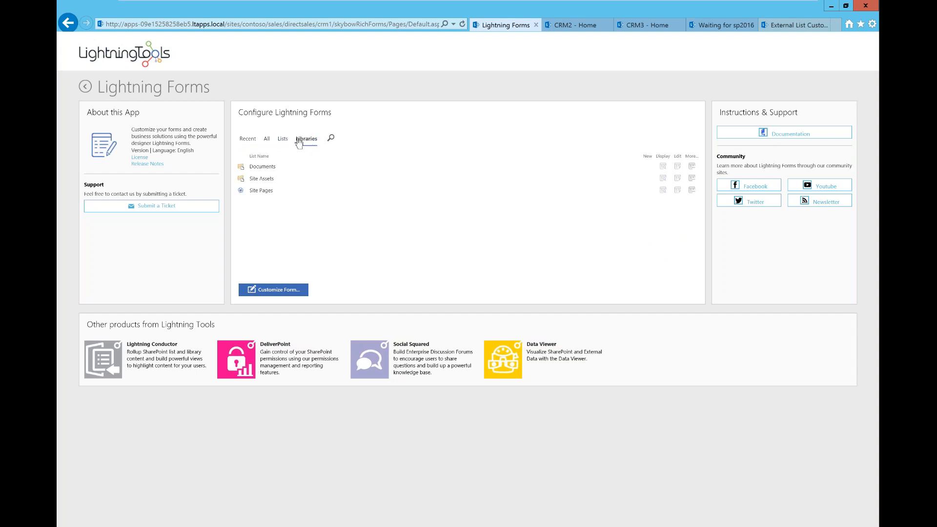
{"action": "left_click", "coordinate": [283, 140]}
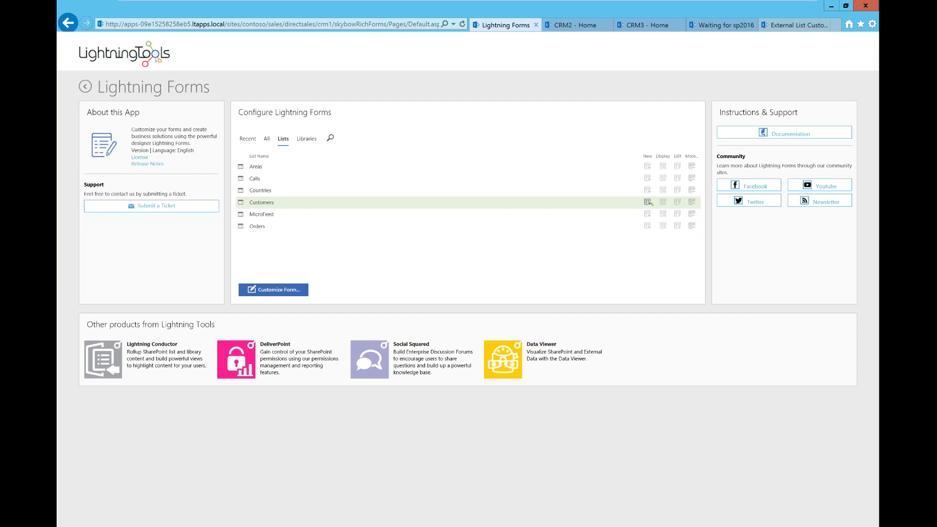
Open the Customers new-item form in Rich Forms Editor and delete its Attachments field
{"action": "left_click", "coordinate": [649, 202]}
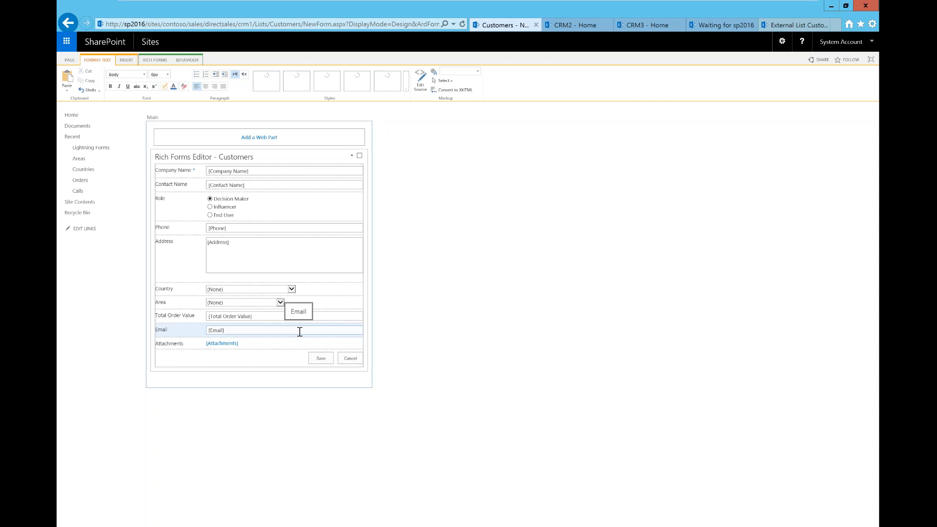
{"action": "left_click", "coordinate": [260, 345]}
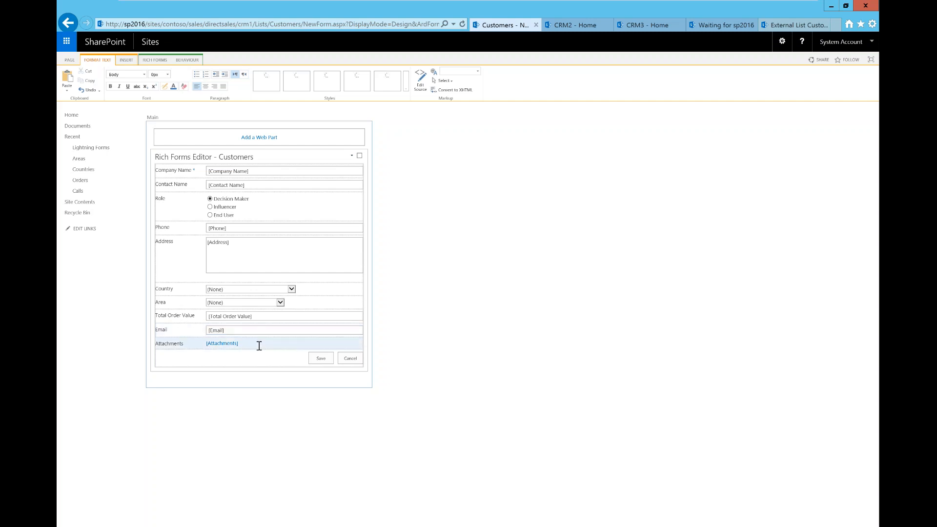
{"action": "key", "text": "Delete"}
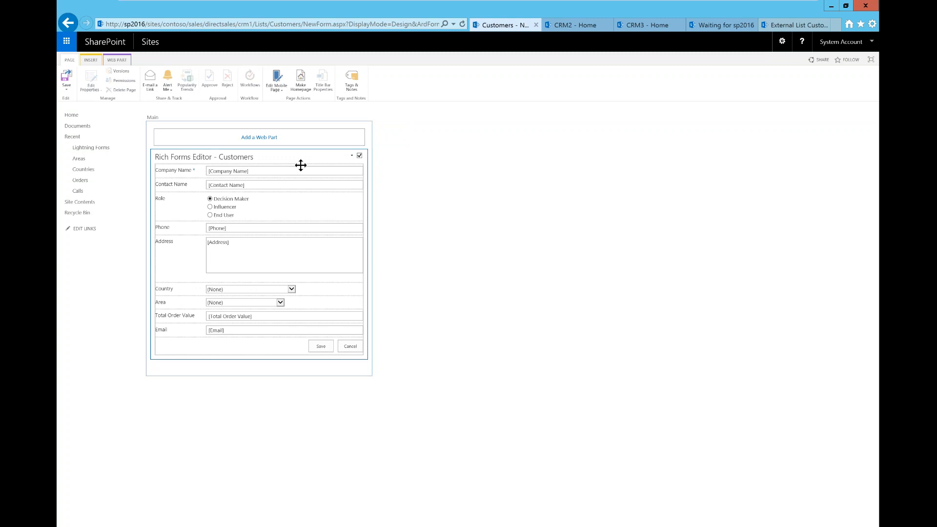
{"action": "left_click", "coordinate": [187, 185]}
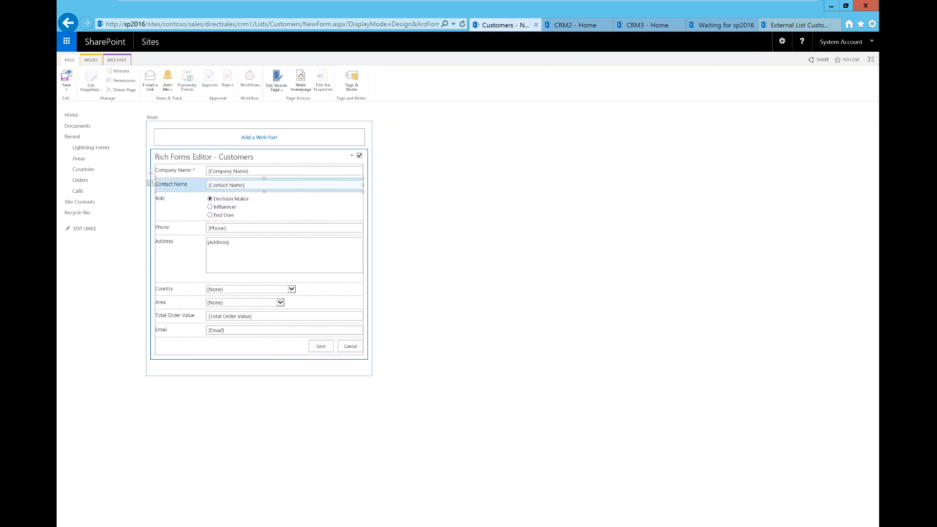
{"action": "left_click", "coordinate": [280, 249]}
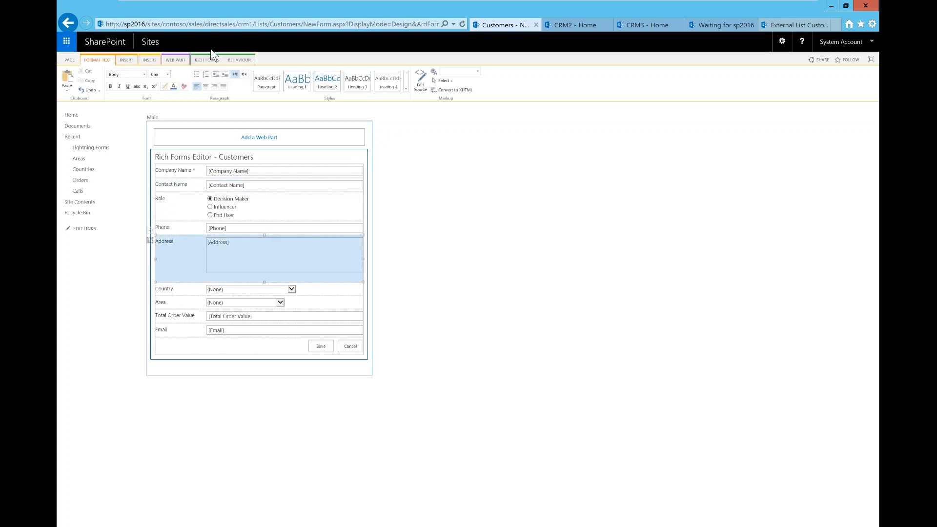
{"action": "left_click", "coordinate": [210, 61]}
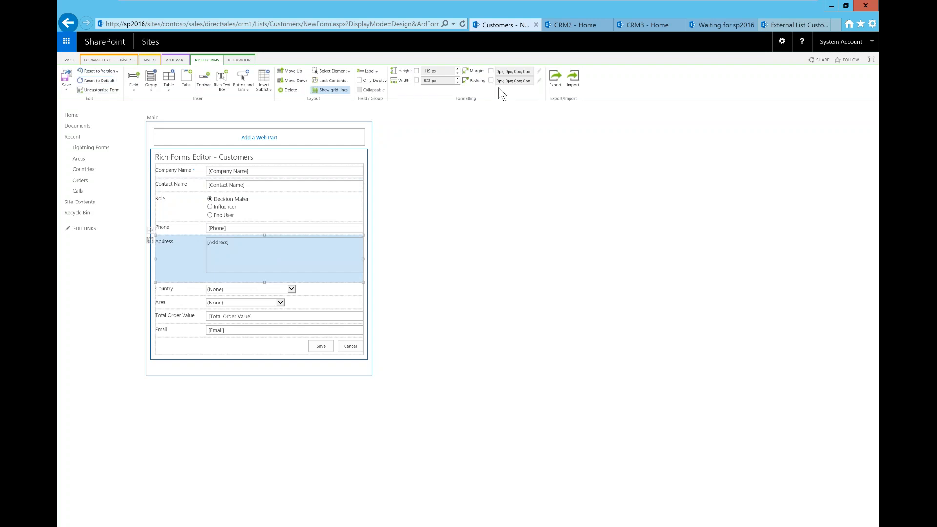
Review the Behaviour tab, Save and Reset to Version options, then show the insertable Field list
{"action": "left_click", "coordinate": [239, 60]}
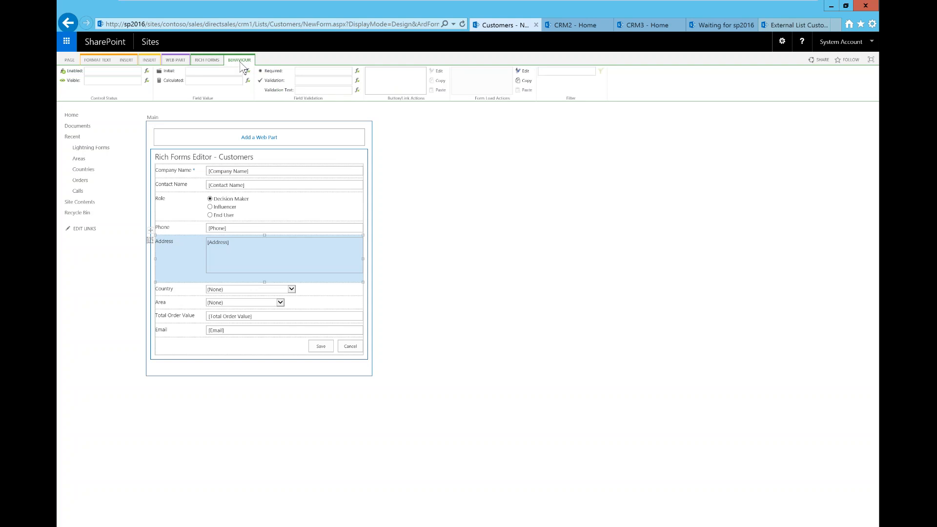
{"action": "left_click", "coordinate": [206, 61]}
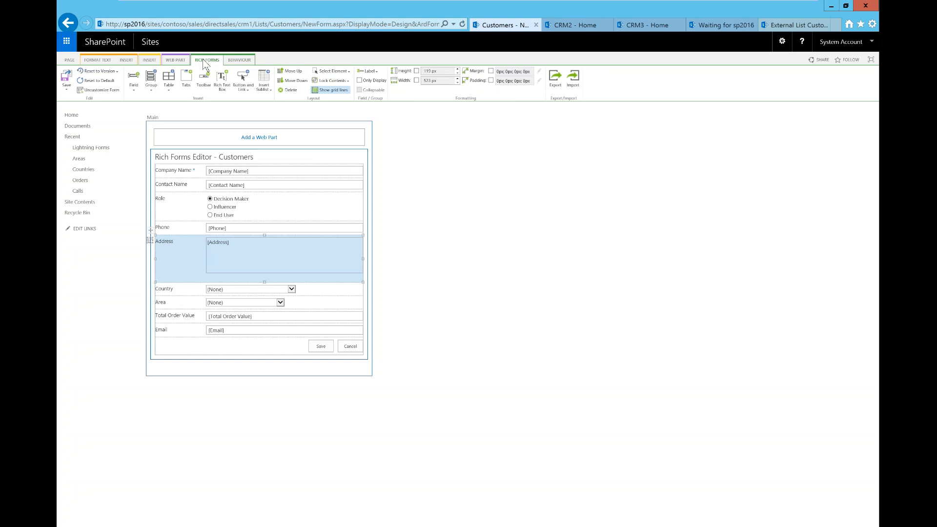
{"action": "left_click", "coordinate": [67, 90]}
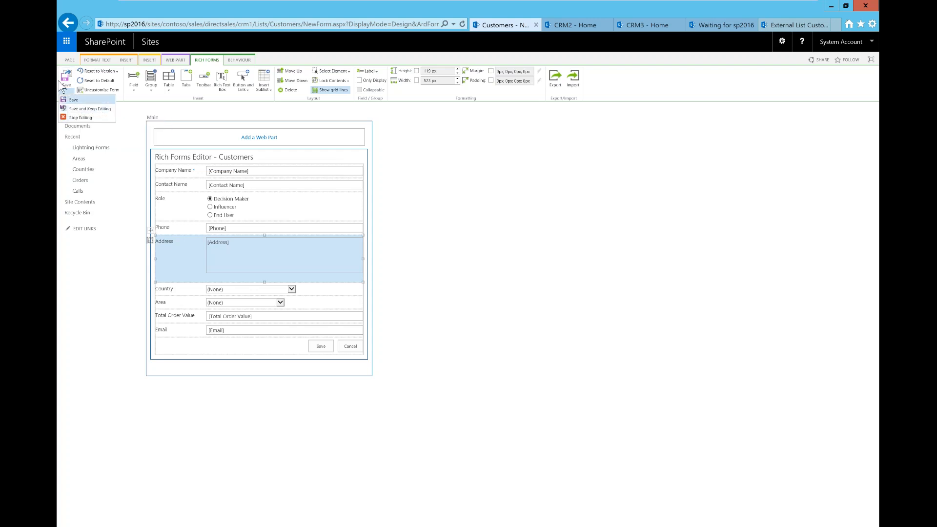
{"action": "left_click", "coordinate": [406, 151]}
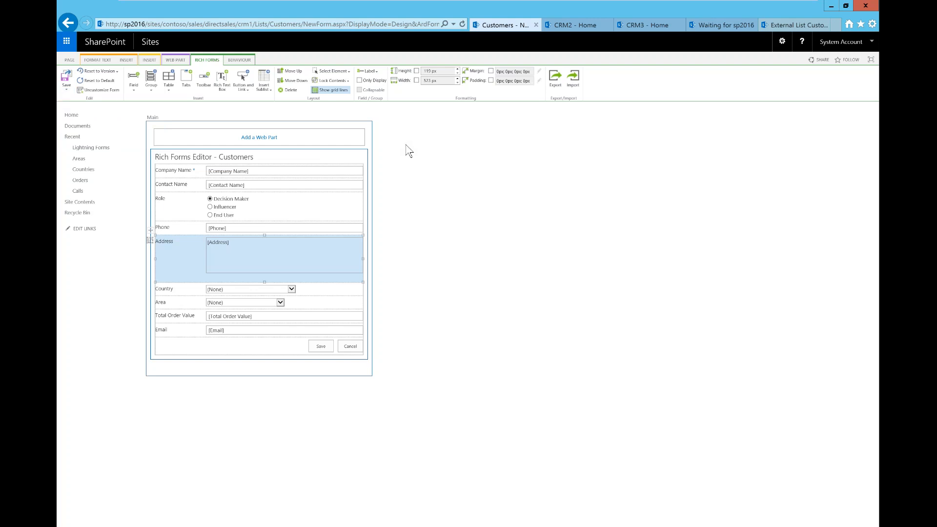
{"action": "left_click", "coordinate": [117, 72]}
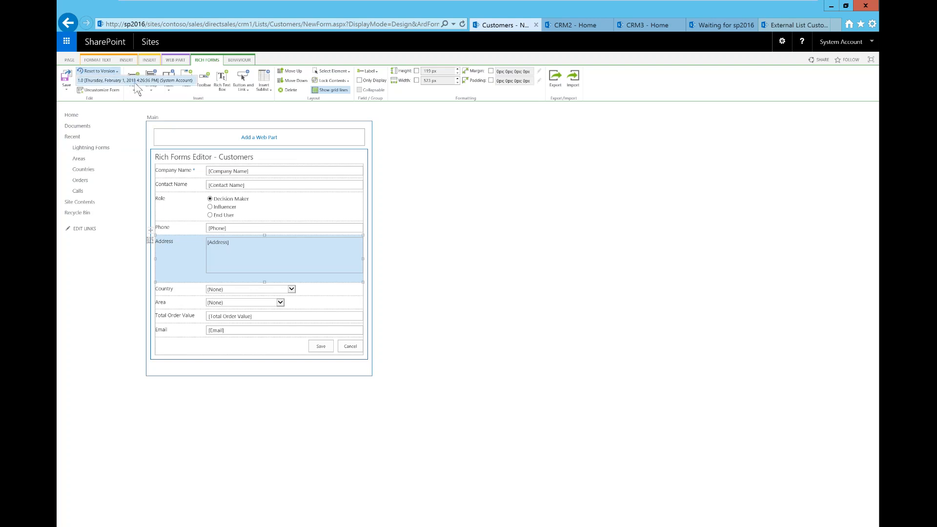
{"action": "left_click", "coordinate": [432, 200]}
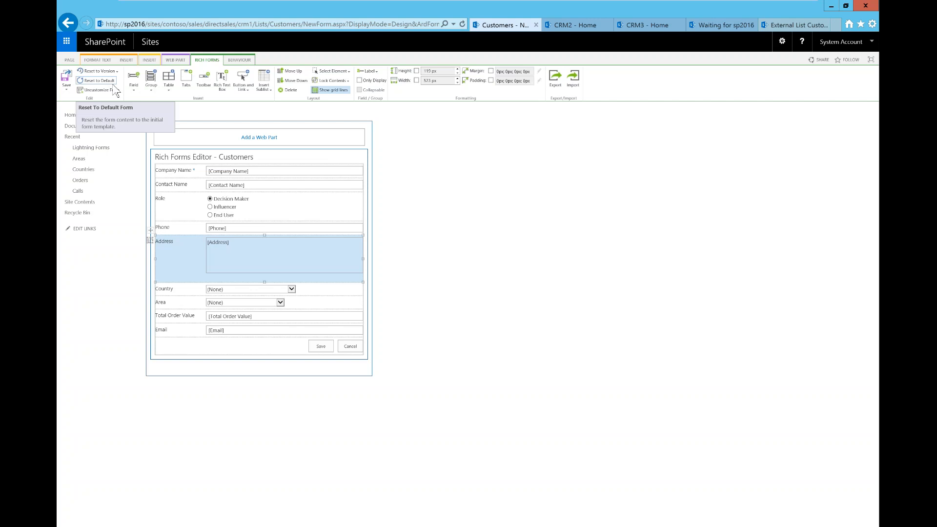
{"action": "left_click", "coordinate": [134, 91]}
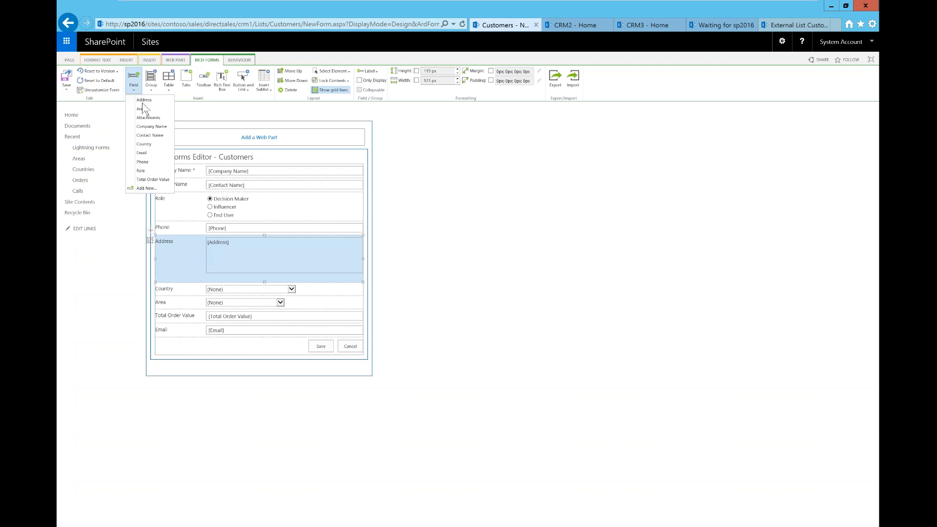
{"action": "left_click", "coordinate": [145, 182]}
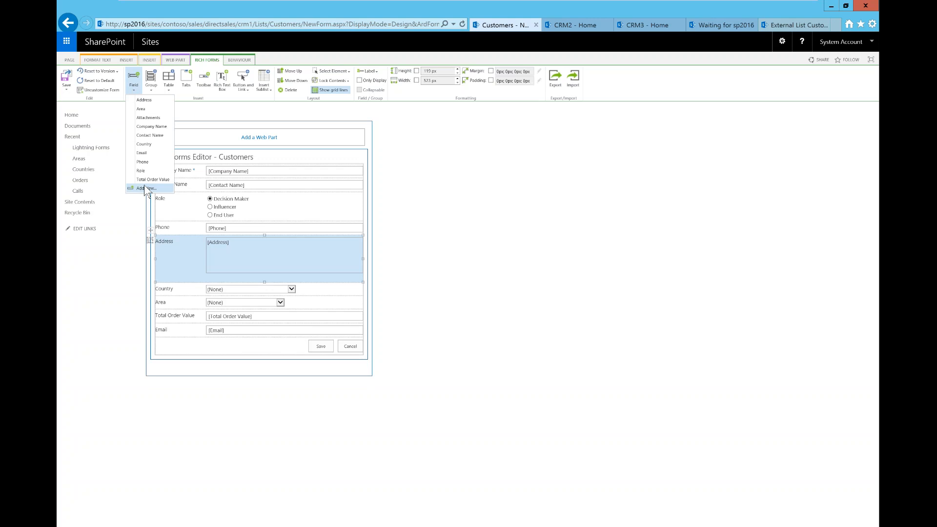
{"action": "left_click", "coordinate": [146, 189]}
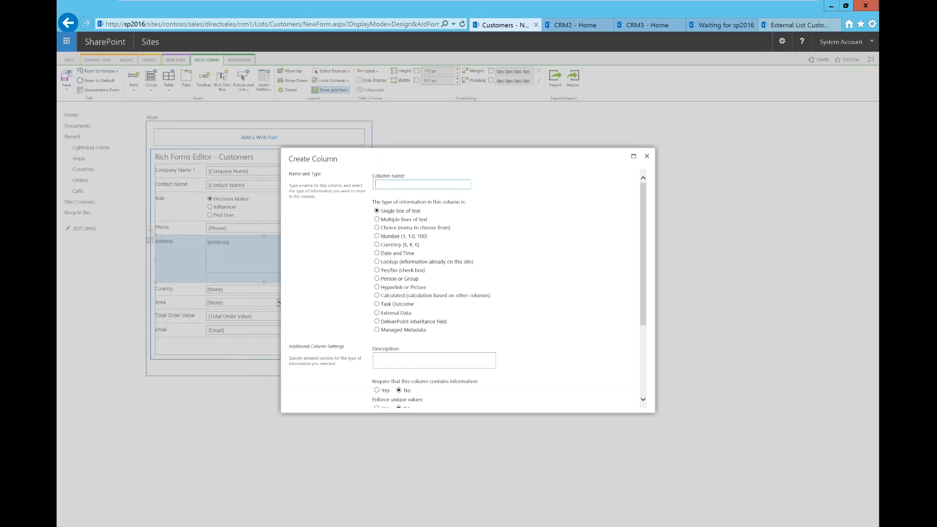
{"action": "left_click", "coordinate": [649, 158]}
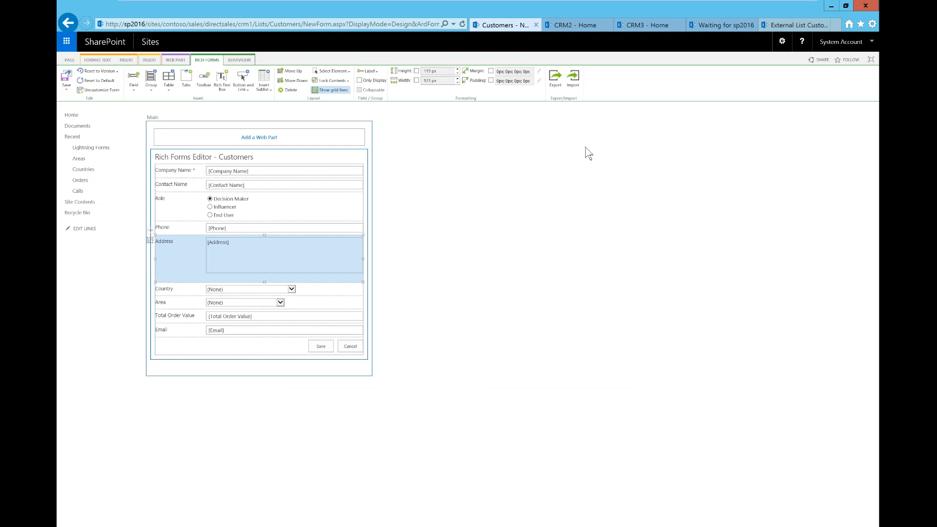
{"action": "left_click", "coordinate": [152, 92]}
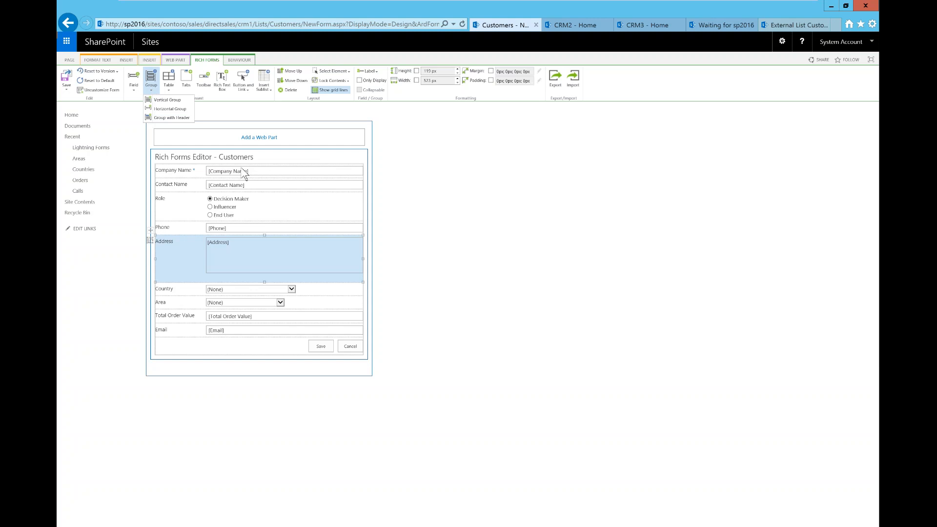
{"action": "left_click", "coordinate": [261, 172]}
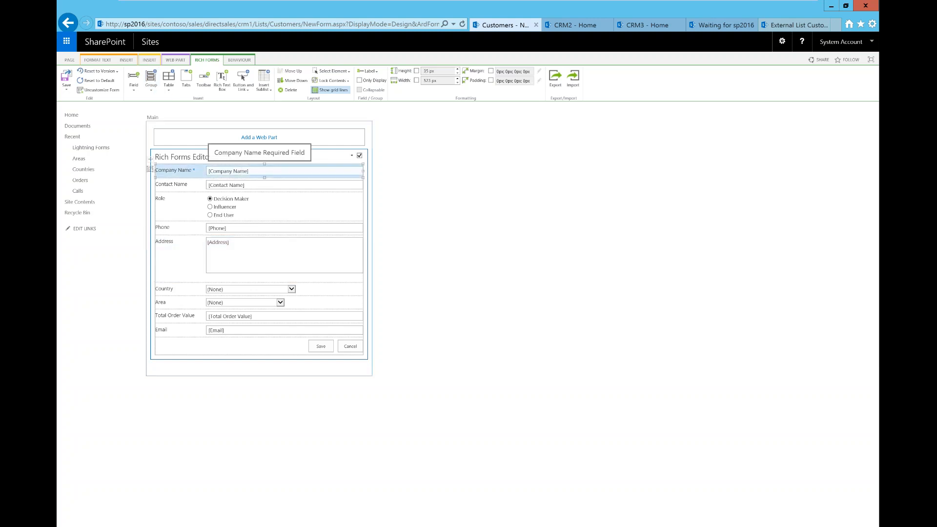
Insert a tab strip below Company Name and delete the accidental extra tab strip
{"action": "left_click", "coordinate": [184, 89]}
{"action": "left_click", "coordinate": [188, 104]}
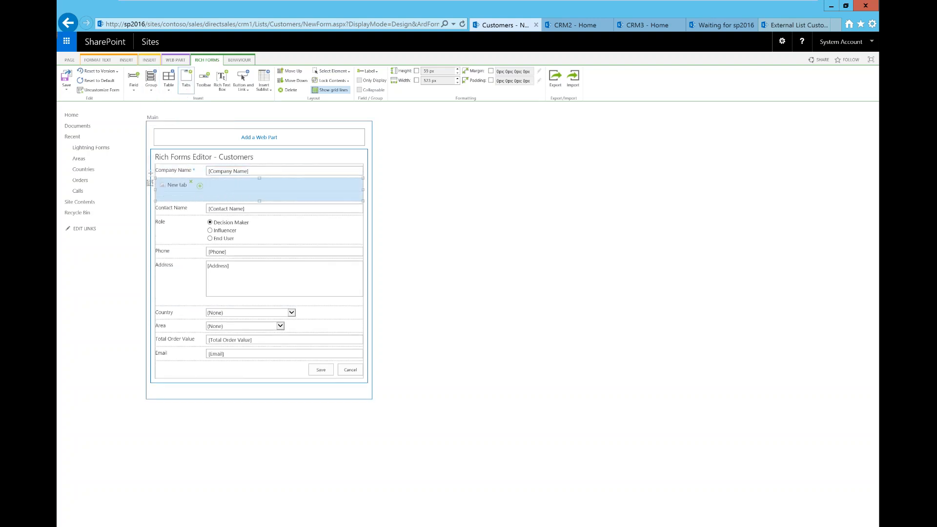
{"action": "left_click", "coordinate": [186, 77]}
{"action": "left_click", "coordinate": [236, 215]}
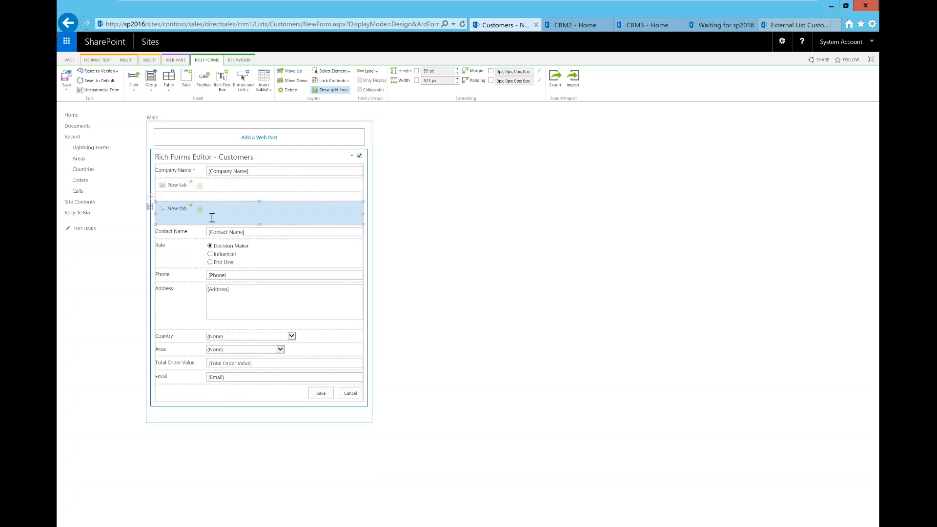
{"action": "key", "text": "Delete"}
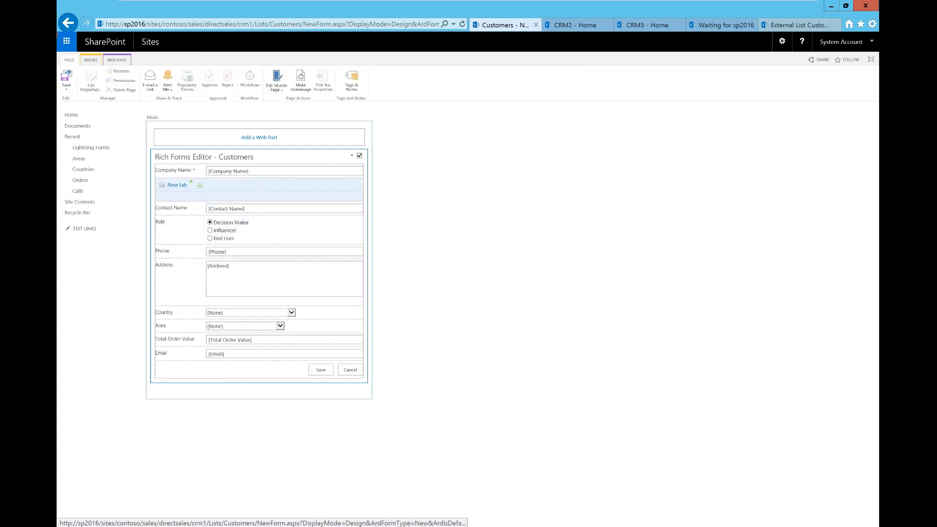
Rename the first tab 'Main Customer Details' and add a second tab named 'Address'
{"action": "left_click", "coordinate": [188, 185]}
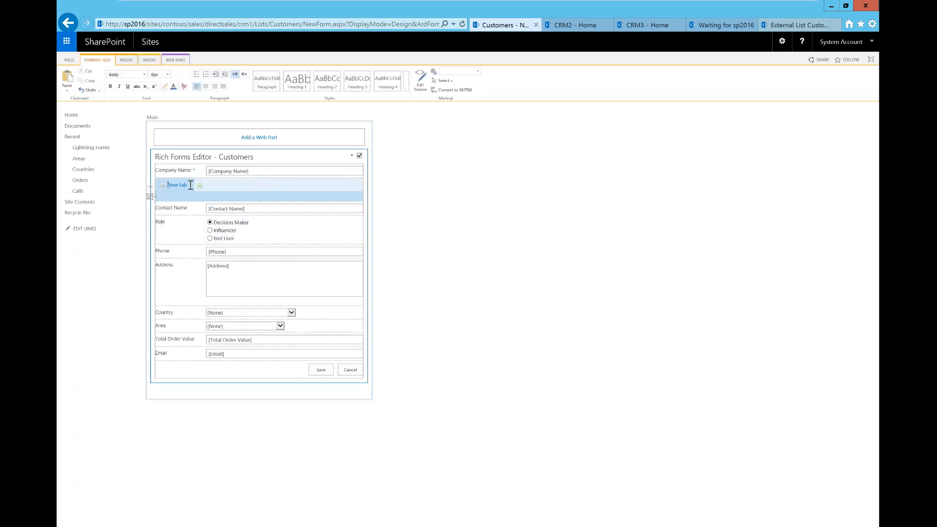
{"action": "key", "text": "BackSpace"}
{"action": "key", "text": "BackSpace"}
{"action": "key", "text": "BackSpace"}
{"action": "key", "text": "BackSpace"}
{"action": "key", "text": "BackSpace"}
{"action": "key", "text": "BackSpace"}
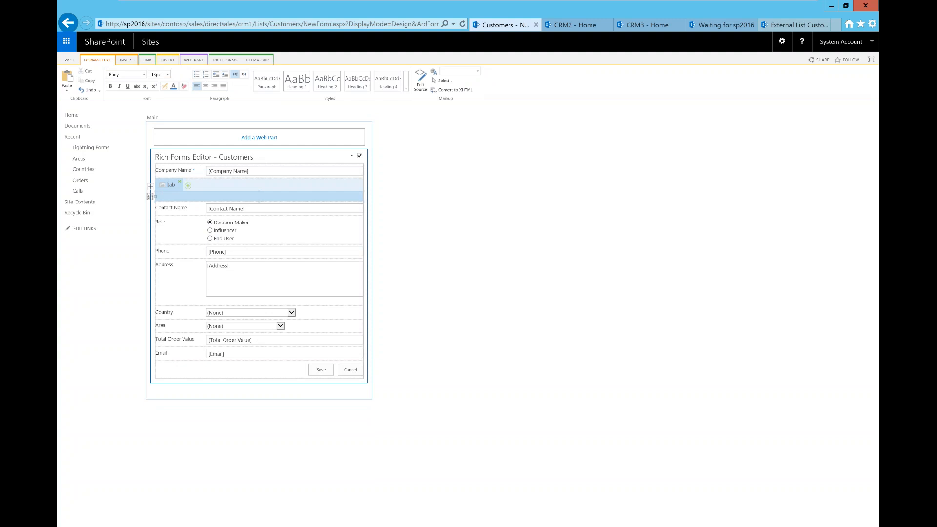
{"action": "key", "text": "BackSpace"}
{"action": "type", "text": "Main Customer Details"}
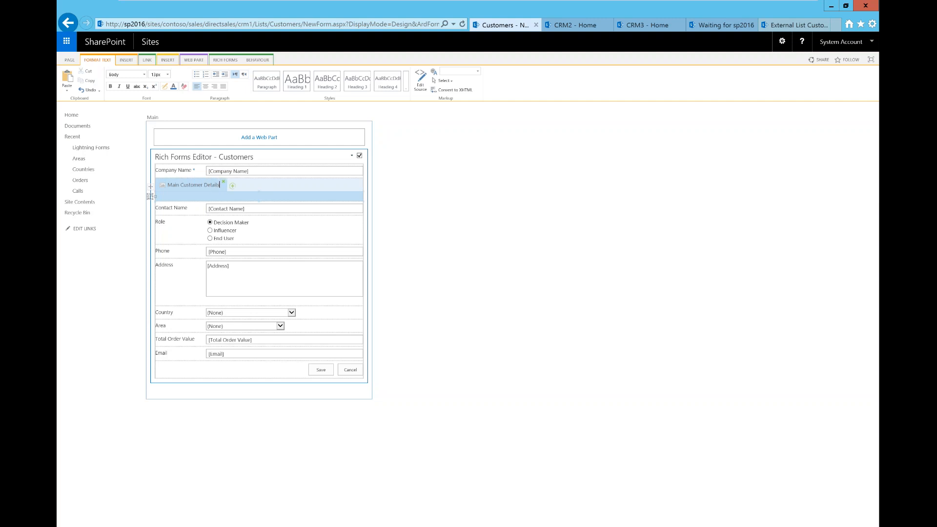
{"action": "left_click", "coordinate": [233, 187]}
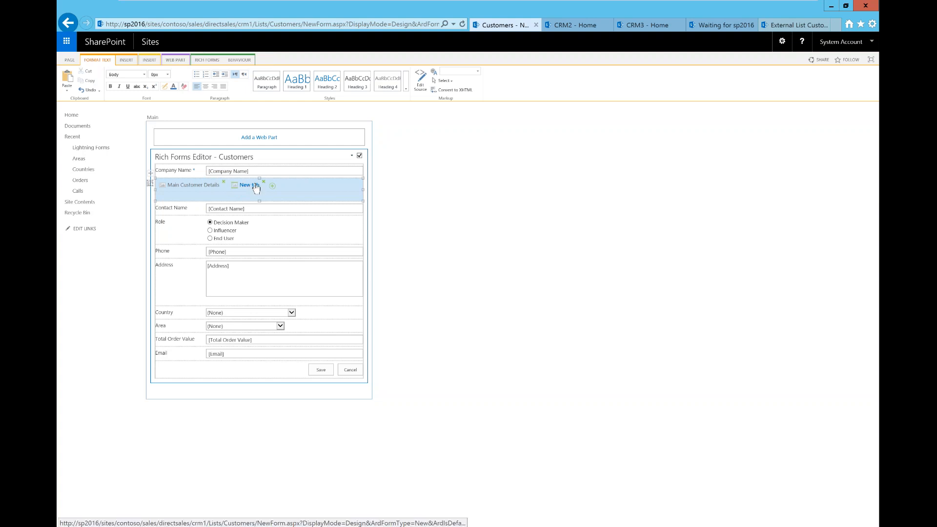
{"action": "left_click", "coordinate": [252, 187]}
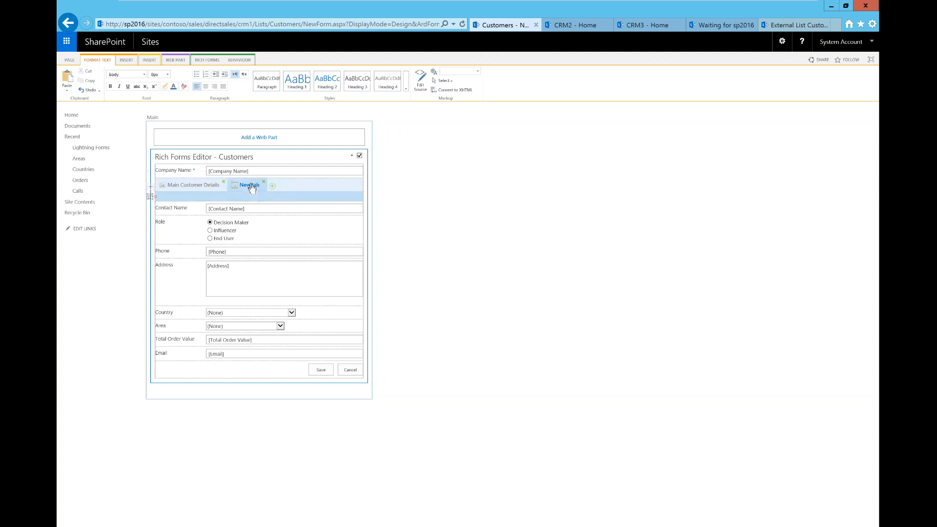
{"action": "key", "text": "BackSpace"}
{"action": "key", "text": "BackSpace"}
{"action": "key", "text": "BackSpace"}
{"action": "key", "text": "BackSpace"}
{"action": "key", "text": "BackSpace"}
{"action": "key", "text": "BackSpace"}
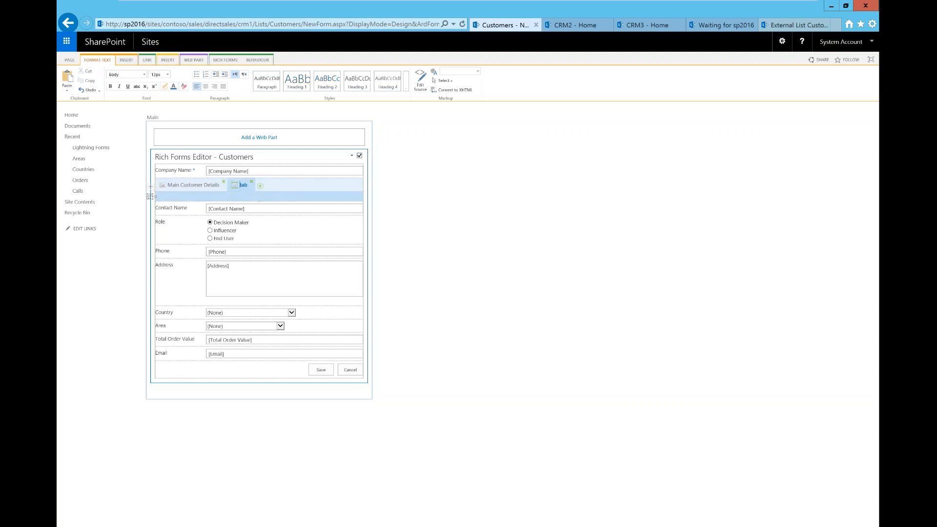
{"action": "type", "text": "Address"}
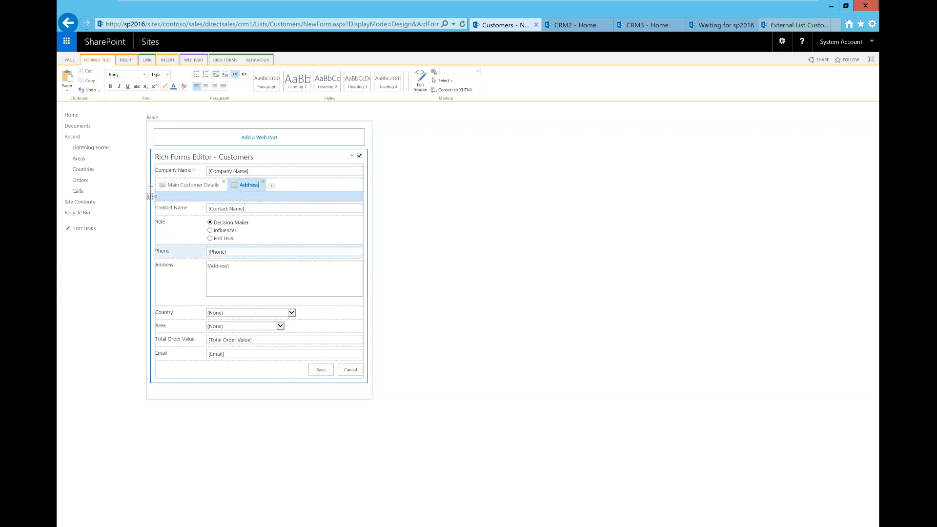
Drag rows into the order Role, Contact Name, Company Name, Address beneath the tab strip
{"action": "left_click", "coordinate": [291, 273]}
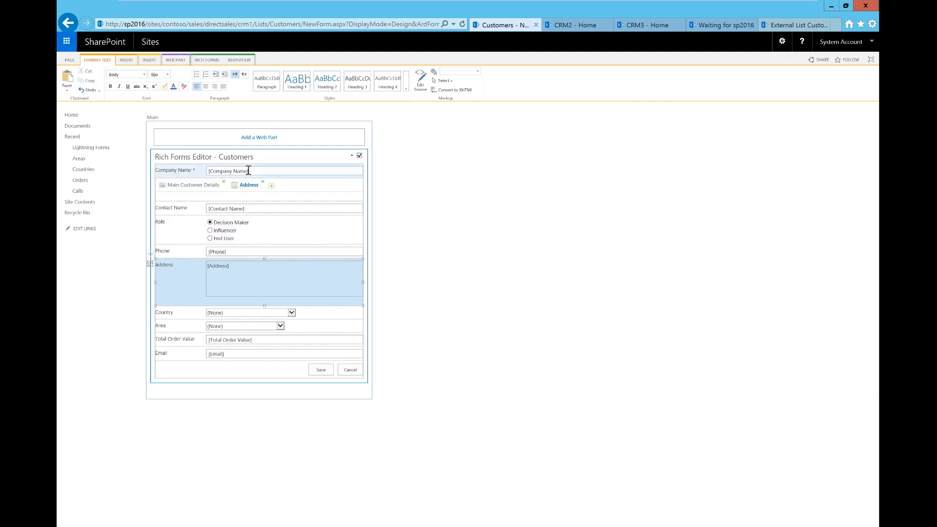
{"action": "left_click_drag", "start_coordinate": [248, 171], "coordinate": [197, 177]}
{"action": "left_click_drag", "start_coordinate": [232, 206], "coordinate": [196, 180]}
{"action": "left_click_drag", "start_coordinate": [251, 223], "coordinate": [196, 182]}
{"action": "left_click_drag", "start_coordinate": [241, 289], "coordinate": [250, 229]}
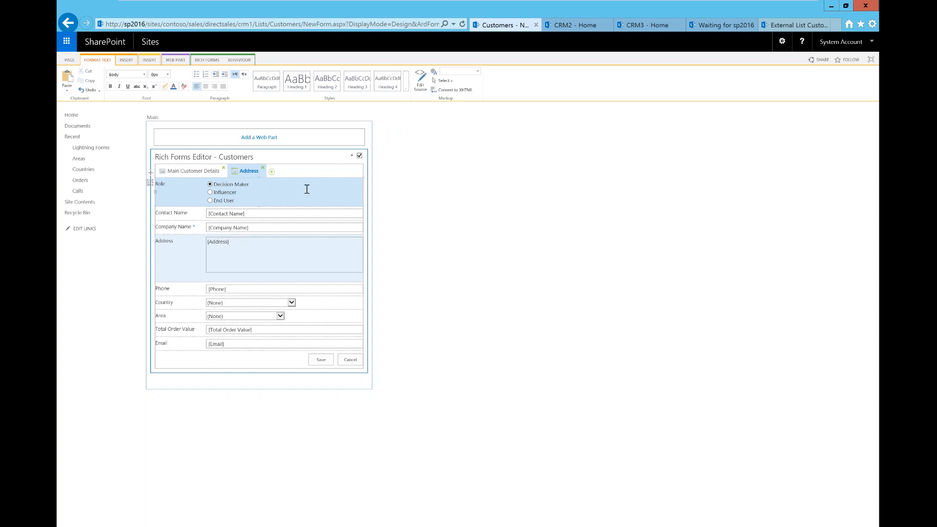
{"action": "left_click", "coordinate": [285, 173]}
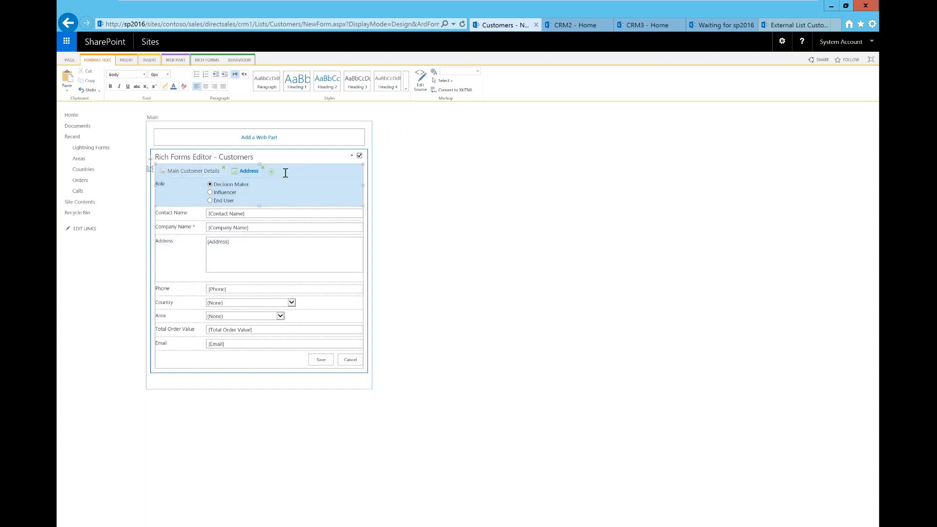
{"action": "left_click", "coordinate": [208, 61]}
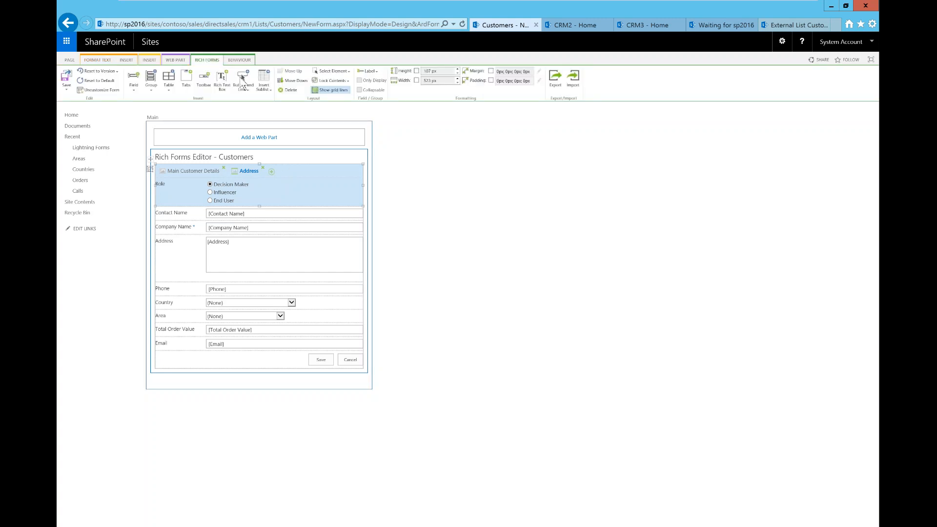
Add a horizontal group row to the form and drag it up toward the tabs
{"action": "left_click", "coordinate": [152, 92]}
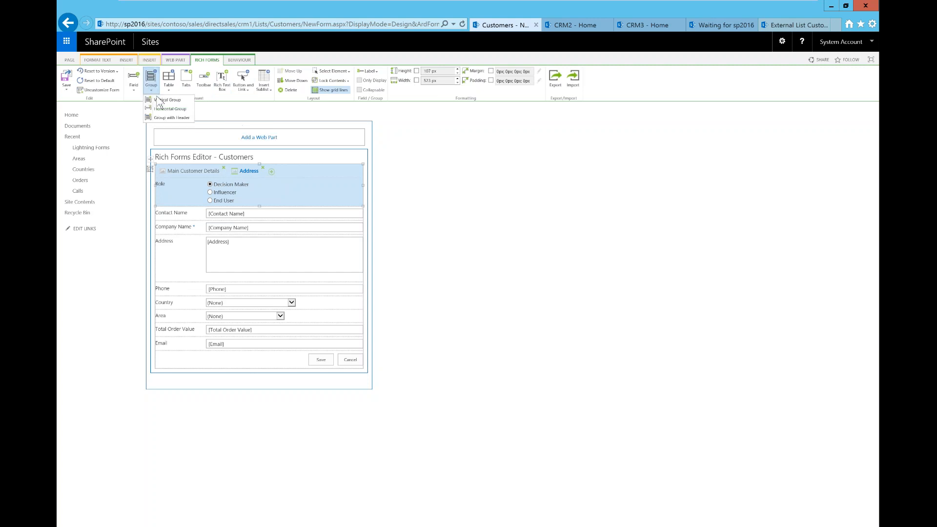
{"action": "left_click", "coordinate": [165, 118]}
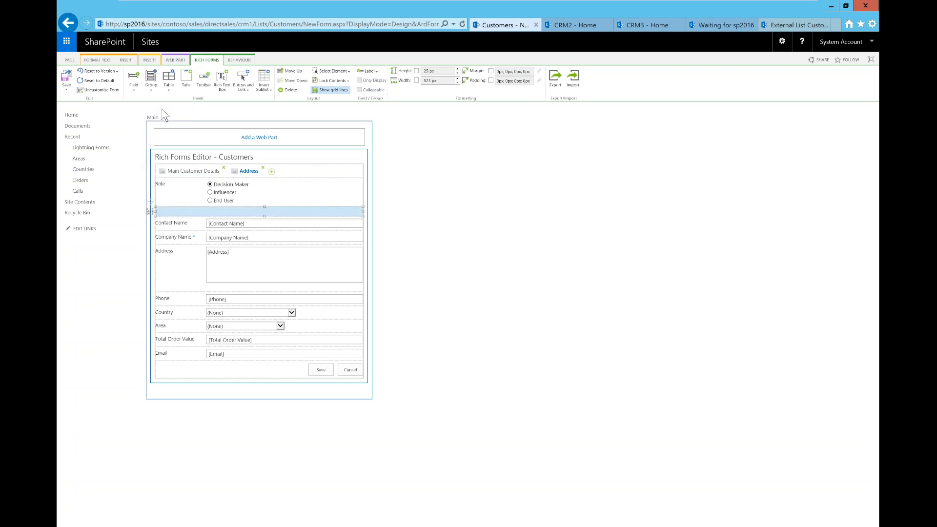
{"action": "left_click_drag", "start_coordinate": [244, 209], "coordinate": [223, 168]}
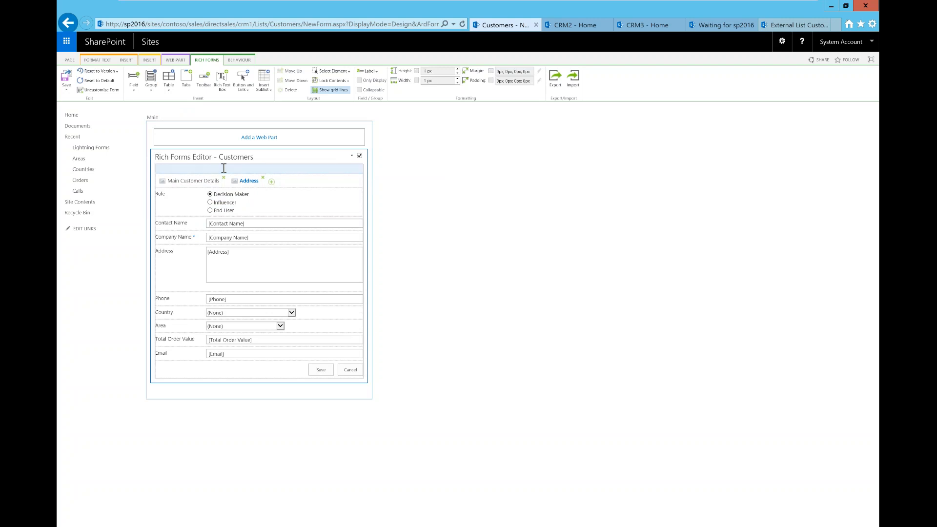
Insert a Rich Text Box row, drag it above the tab strip, and click inside it
{"action": "left_click", "coordinate": [226, 88]}
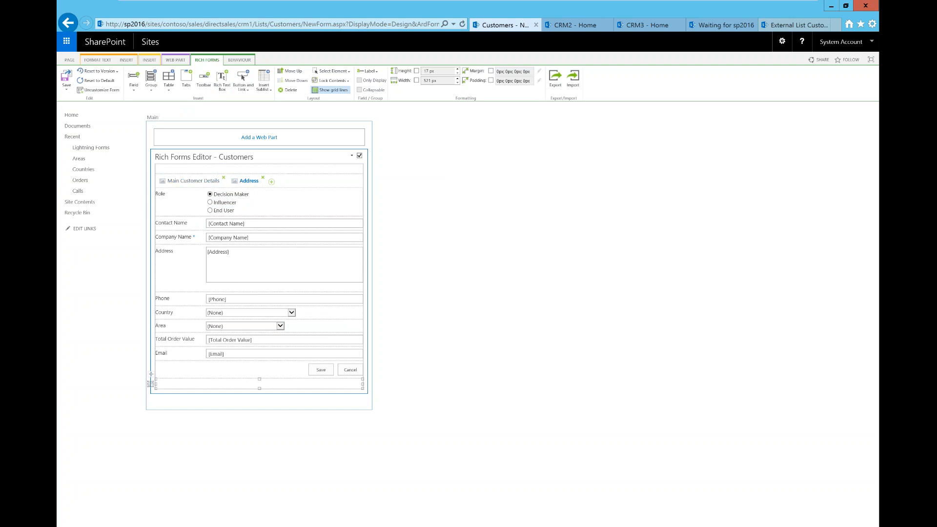
{"action": "left_click", "coordinate": [215, 381]}
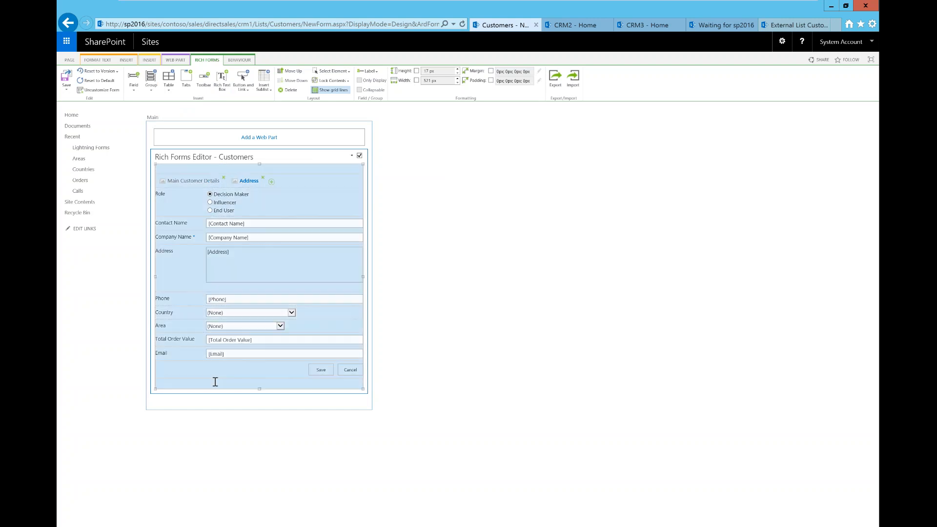
{"action": "left_click", "coordinate": [165, 379]}
{"action": "left_click_drag", "start_coordinate": [151, 375], "coordinate": [168, 258]}
{"action": "left_click_drag", "start_coordinate": [166, 201], "coordinate": [172, 169]}
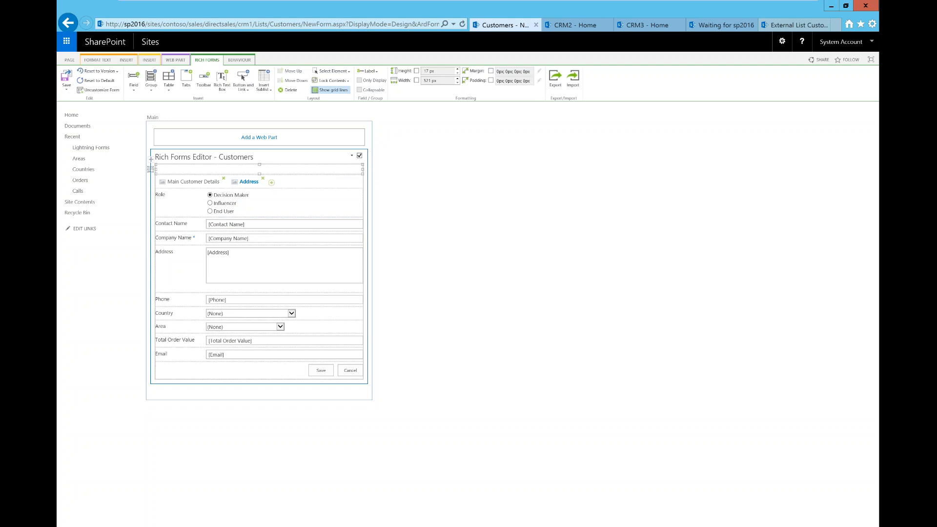
{"action": "left_click", "coordinate": [260, 175]}
{"action": "left_click", "coordinate": [97, 60]}
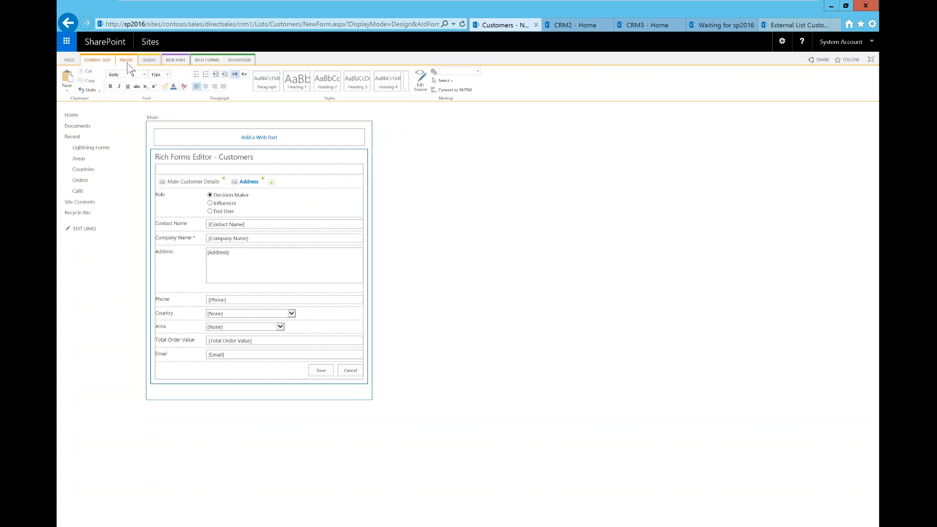
{"action": "left_click", "coordinate": [127, 60]}
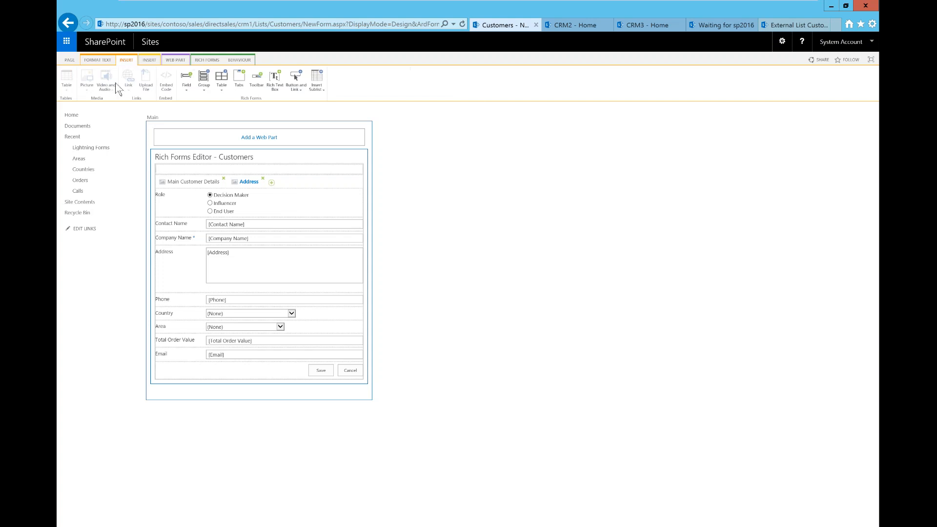
Insert the Calls sublist into the empty top row from RICH FORMS > Insert Sublist
{"action": "left_click", "coordinate": [189, 167]}
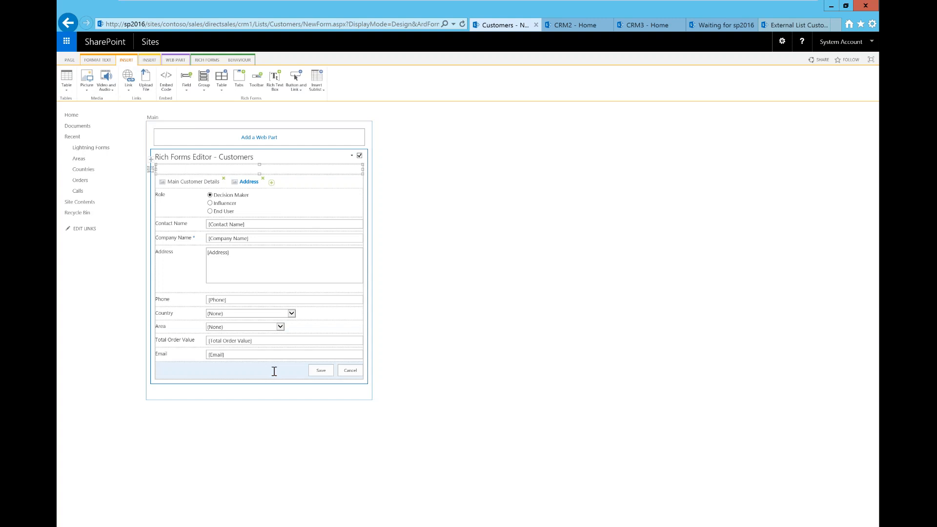
{"action": "left_click", "coordinate": [207, 62]}
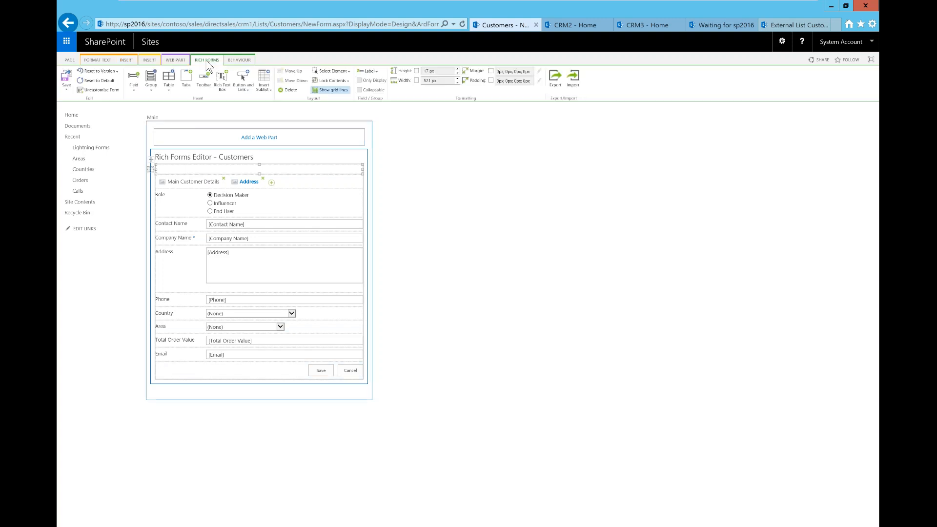
{"action": "left_click", "coordinate": [269, 90]}
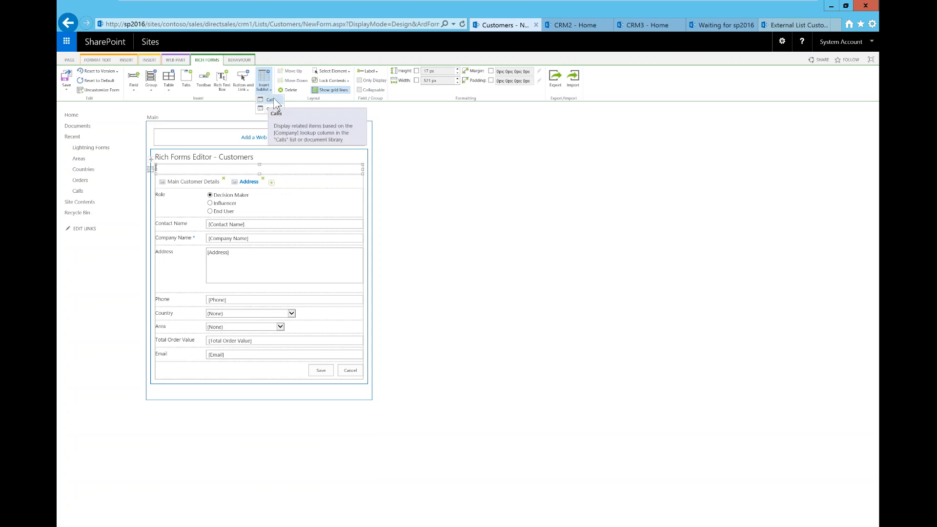
{"action": "left_click", "coordinate": [271, 100]}
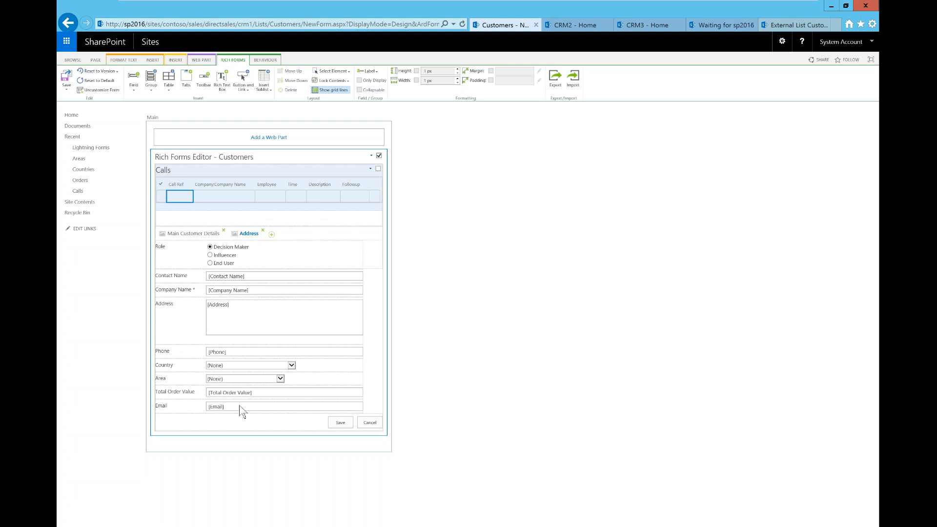
Drag the Calls sublist down and drop it directly below the Email field
{"action": "left_click_drag", "start_coordinate": [239, 406], "coordinate": [214, 407]}
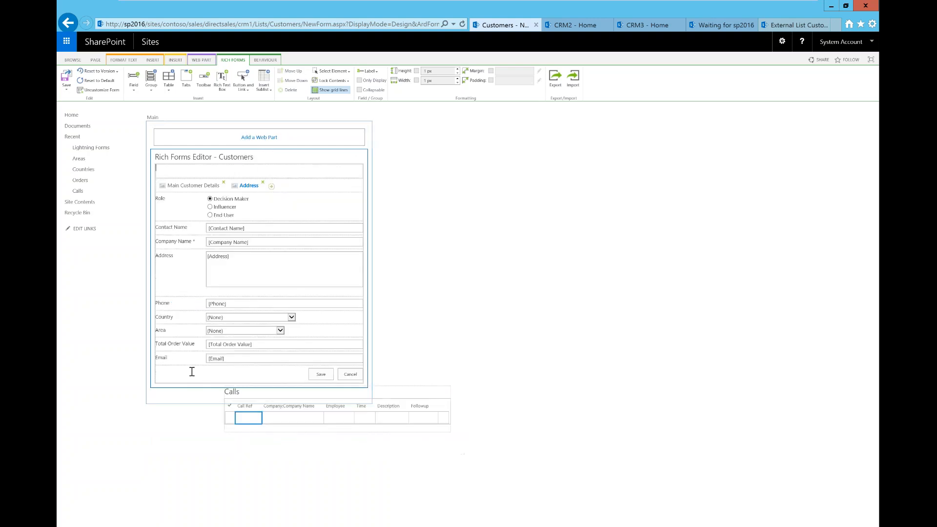
{"action": "left_click_drag", "start_coordinate": [185, 369], "coordinate": [181, 369]}
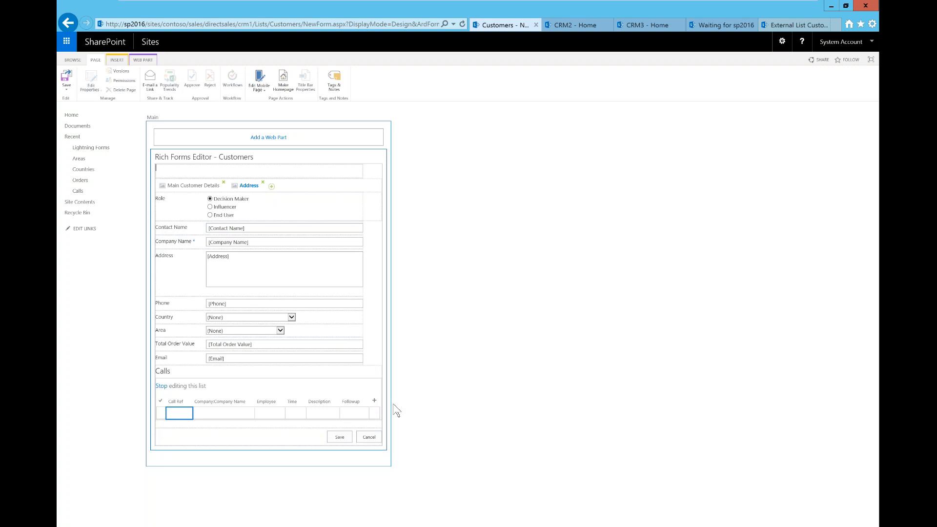
On the CRM2 site, open Site contents > Customers, start a new item, and view Address Details
{"action": "left_click", "coordinate": [571, 29]}
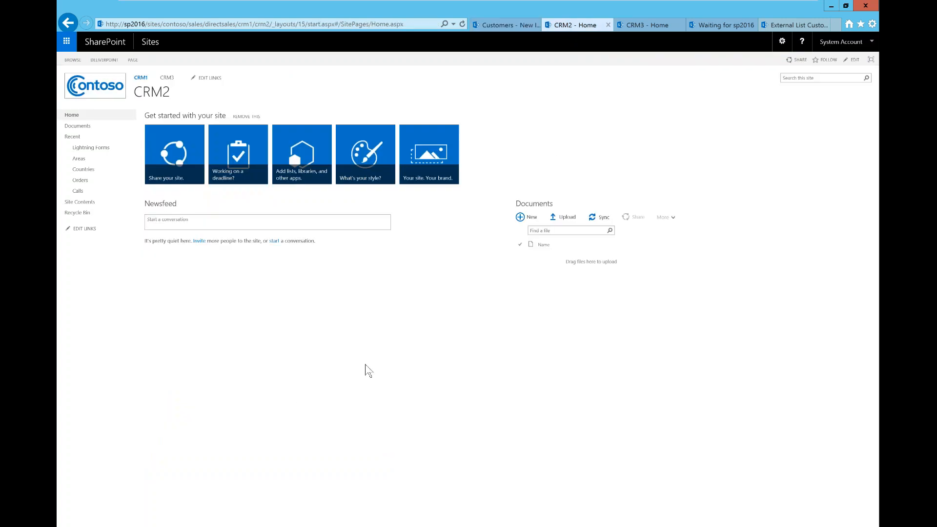
{"action": "left_click", "coordinate": [782, 42]}
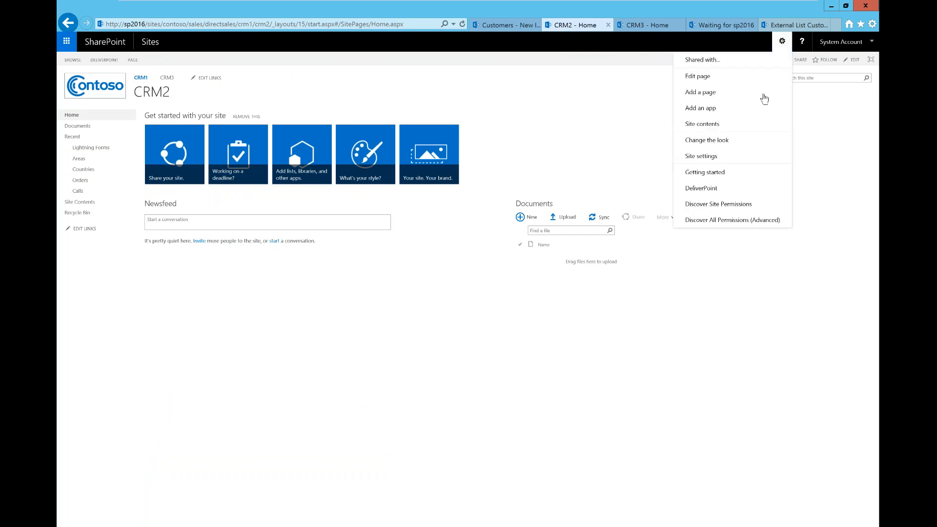
{"action": "left_click", "coordinate": [724, 124]}
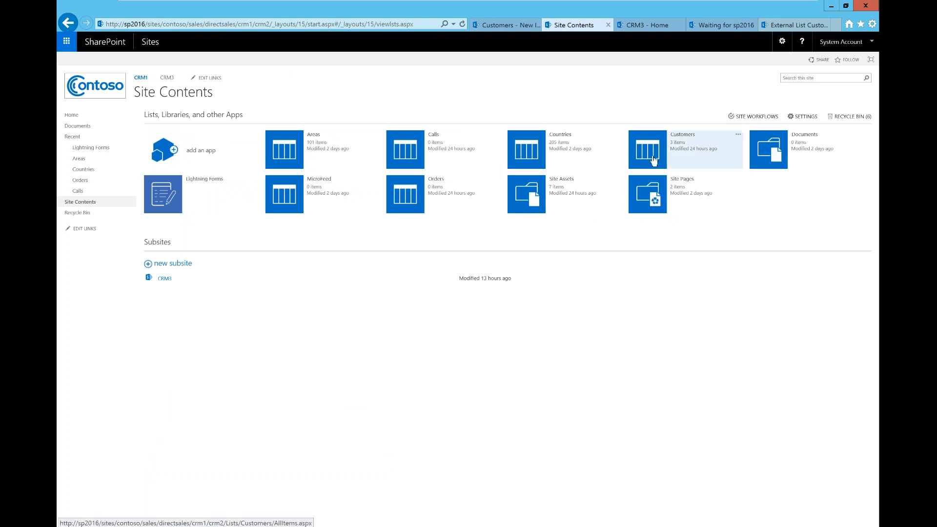
{"action": "left_click", "coordinate": [654, 159]}
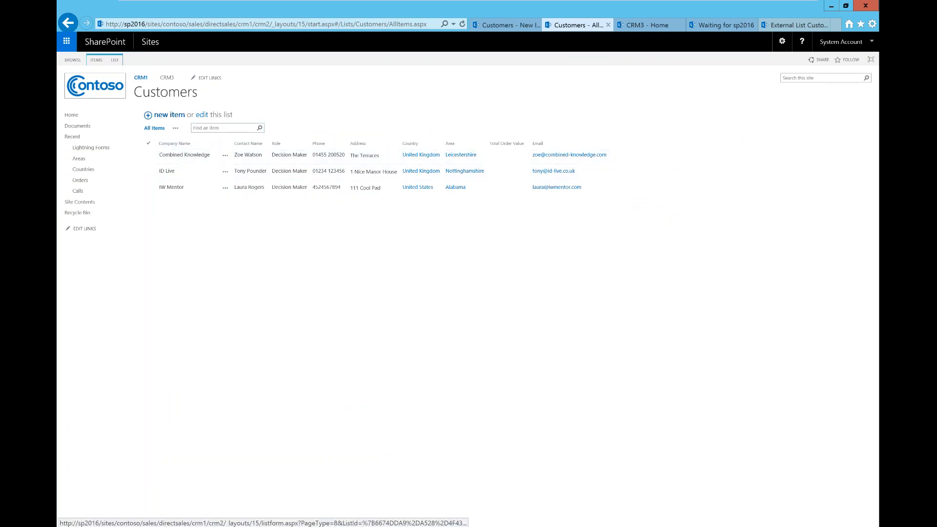
{"action": "left_click", "coordinate": [172, 116]}
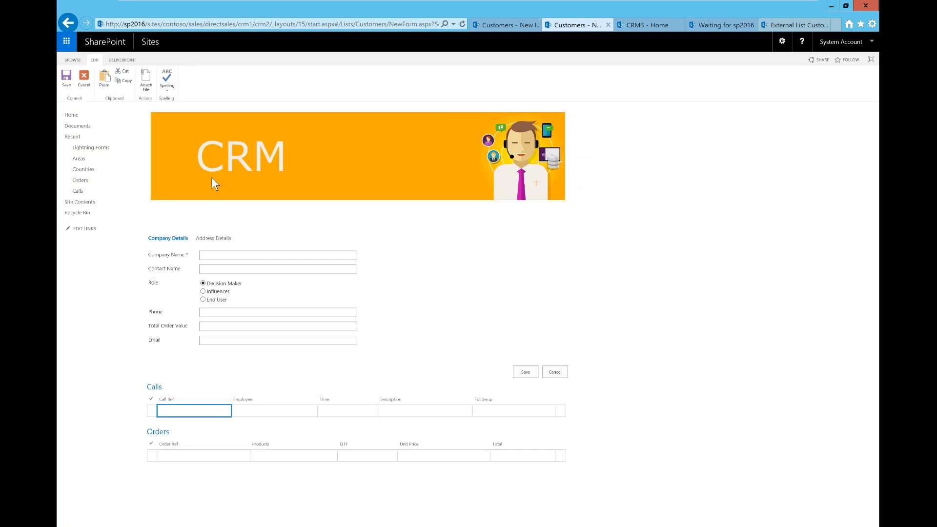
{"action": "left_click", "coordinate": [219, 243]}
{"action": "left_click", "coordinate": [160, 240]}
{"action": "left_click", "coordinate": [211, 242]}
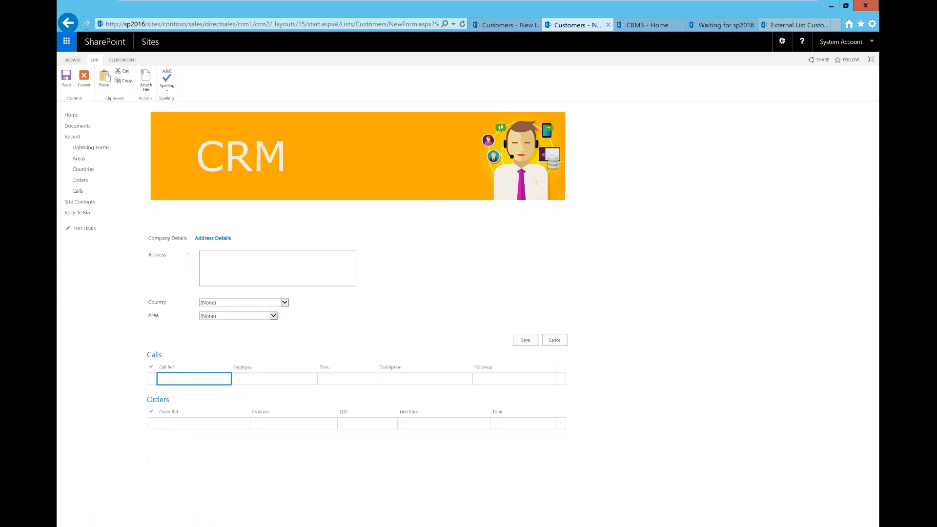
{"action": "left_click", "coordinate": [174, 241]}
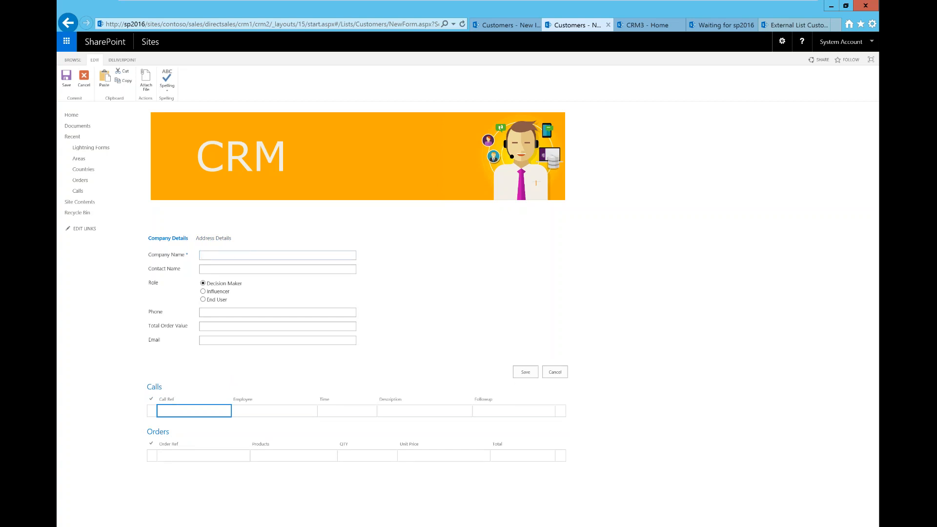
Enter company 'Combined Knowledge' plus the contact's name, phone number and e-mail address
{"action": "type", "text": "Combined Knowledge"}
{"action": "left_click", "coordinate": [222, 271]}
{"action": "left_click", "coordinate": [225, 313]}
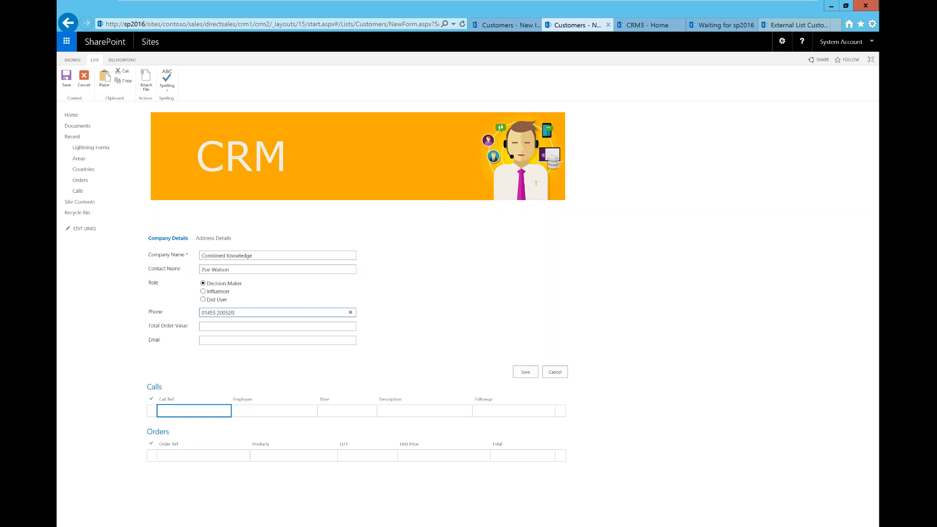
{"action": "left_click", "coordinate": [239, 340]}
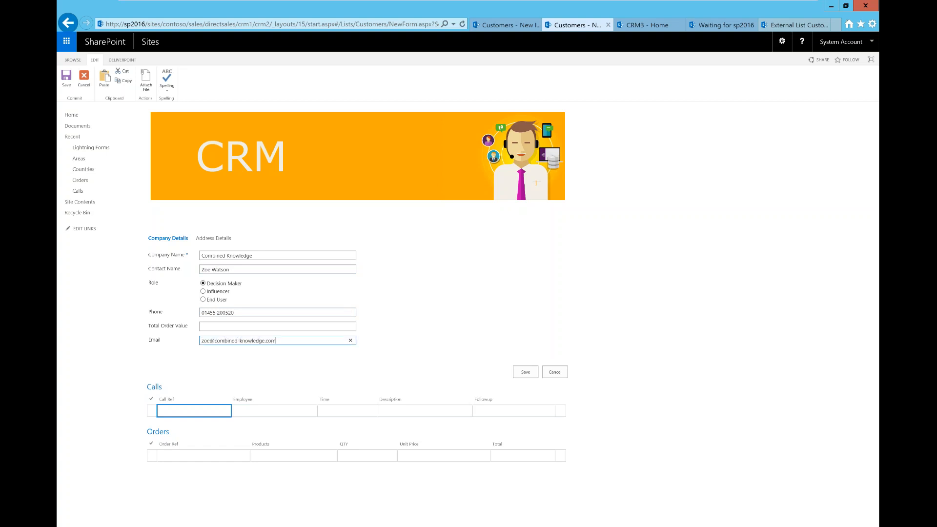
Start a Calls row with Call Ref 1, employee Brett, and call time 2/1/2018 00:00
{"action": "left_click", "coordinate": [195, 408]}
{"action": "type", "text": "1"}
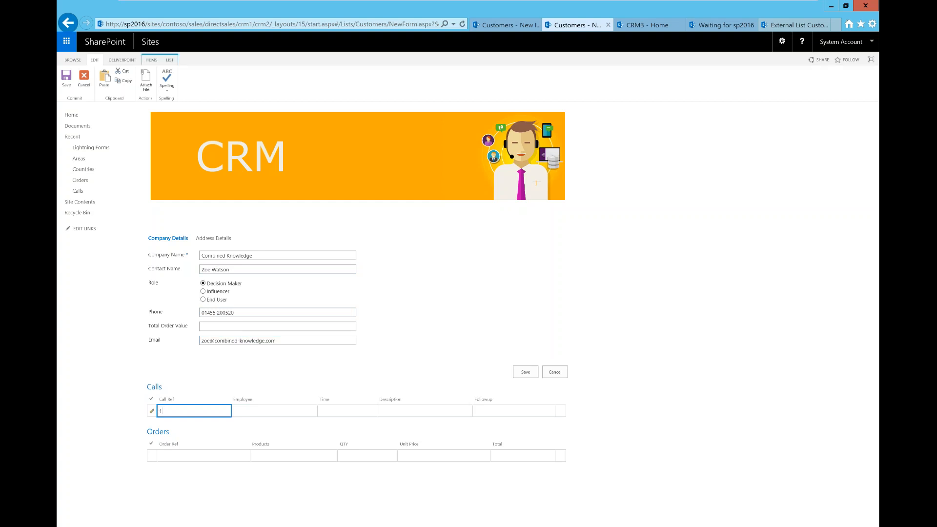
{"action": "key", "text": "Tab"}
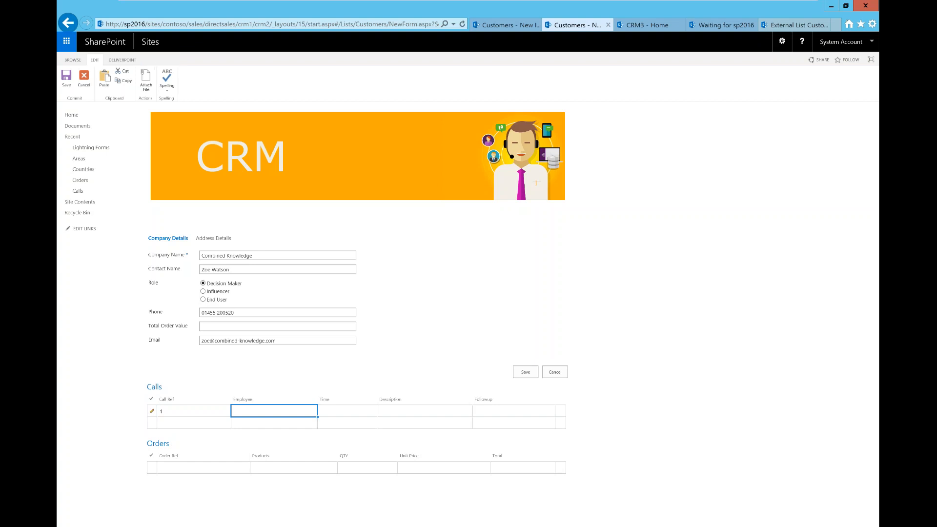
{"action": "type", "text": "Bi"}
{"action": "key", "text": "Tab"}
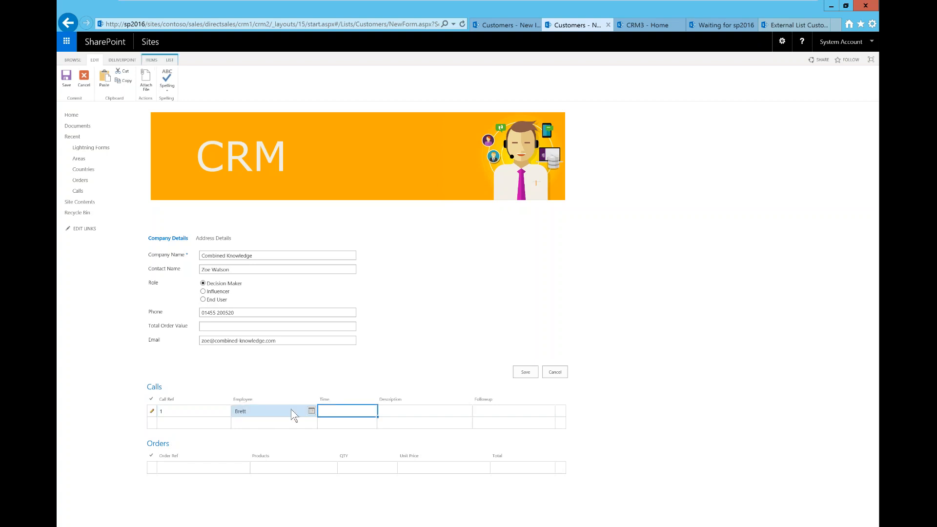
{"action": "left_click", "coordinate": [311, 411]}
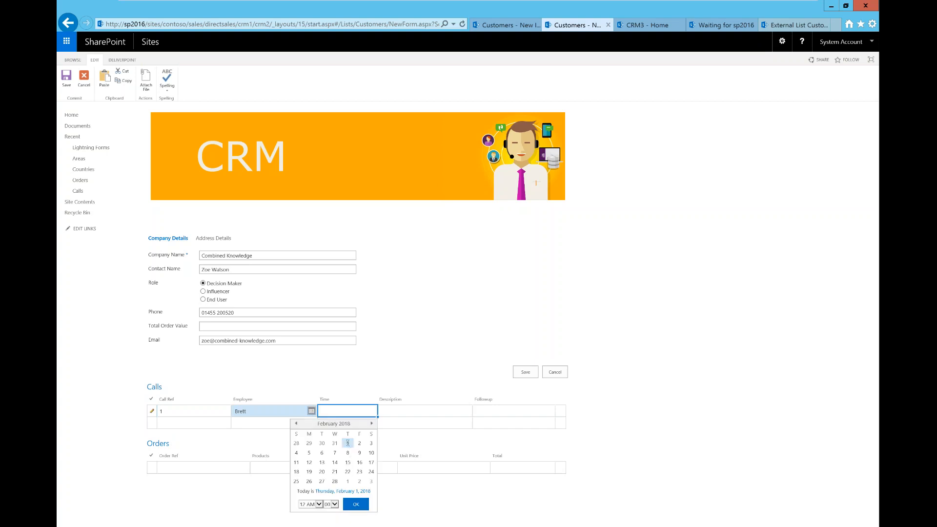
{"action": "left_click", "coordinate": [355, 506]}
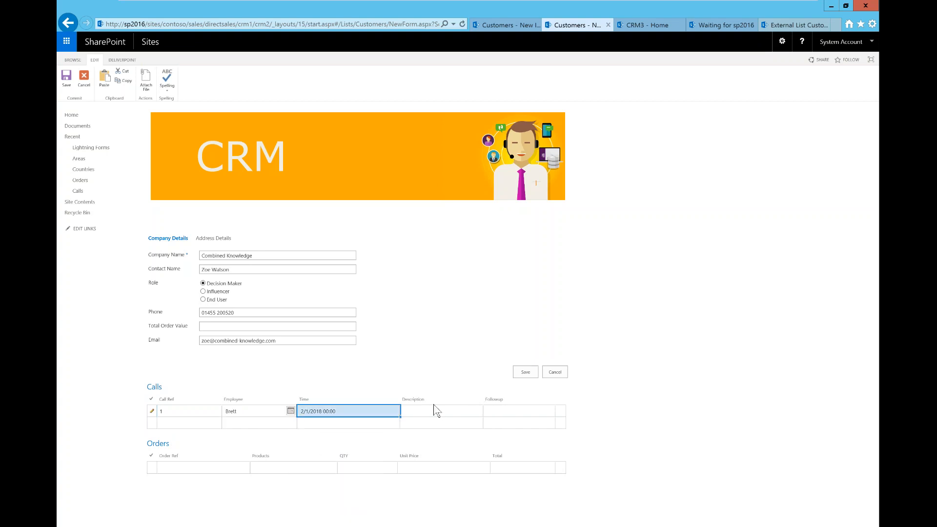
Give the call the description '1srt Time Call' and a follow-up date of 2/2/2018
{"action": "key", "text": "Tab"}
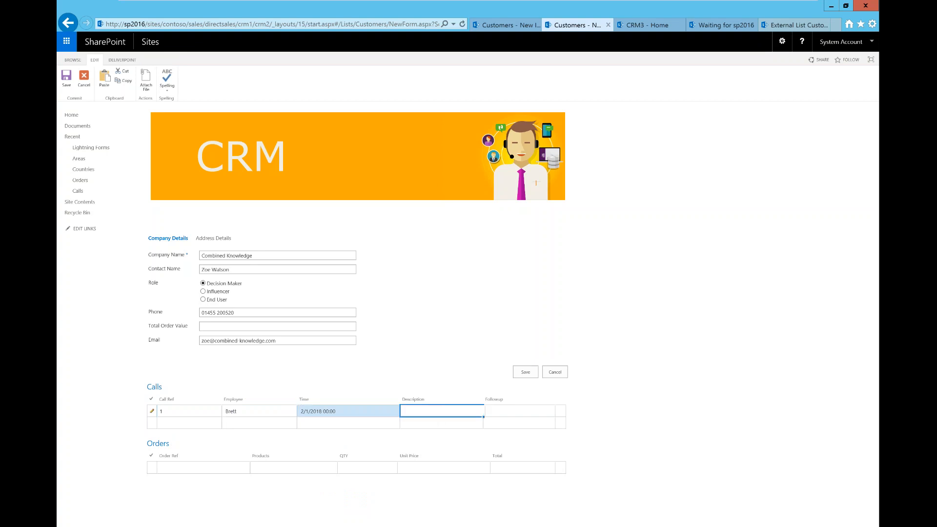
{"action": "type", "text": "1"}
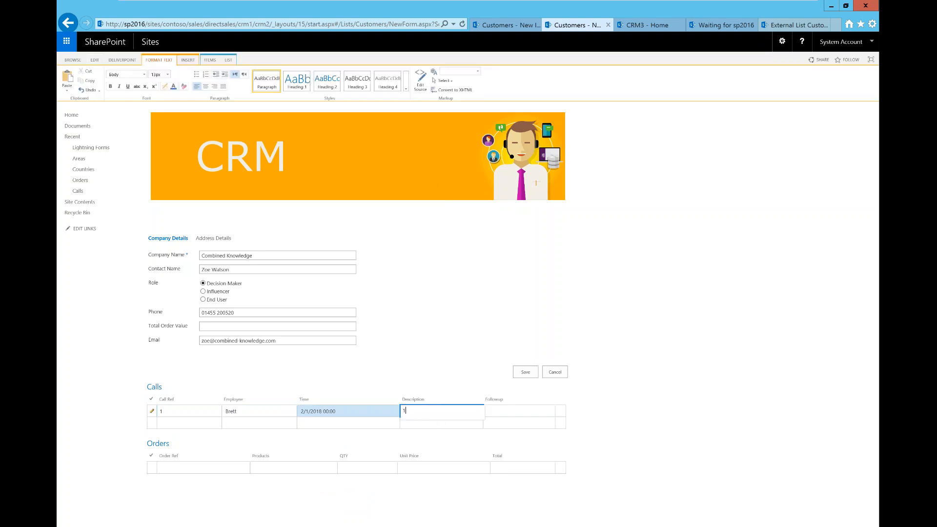
{"action": "type", "text": "srt Time Call"}
{"action": "key", "text": "Tab"}
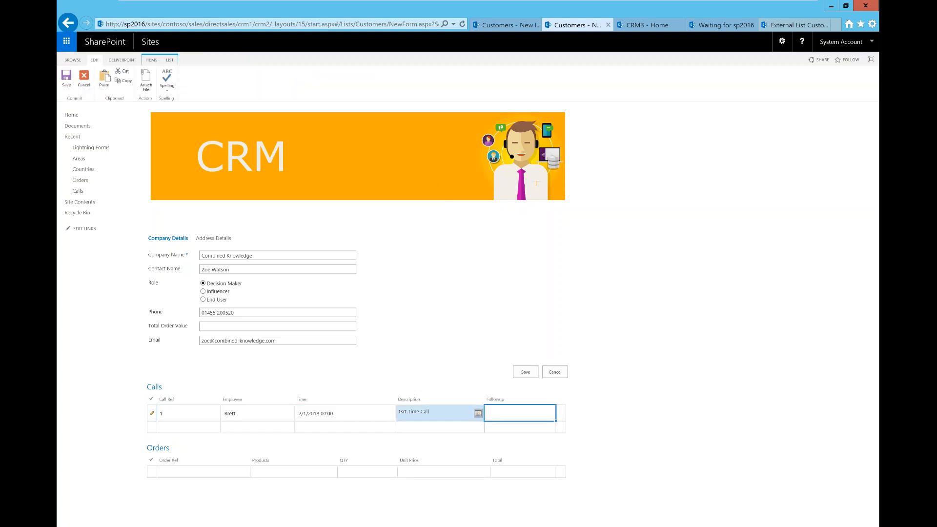
{"action": "left_click", "coordinate": [478, 413]}
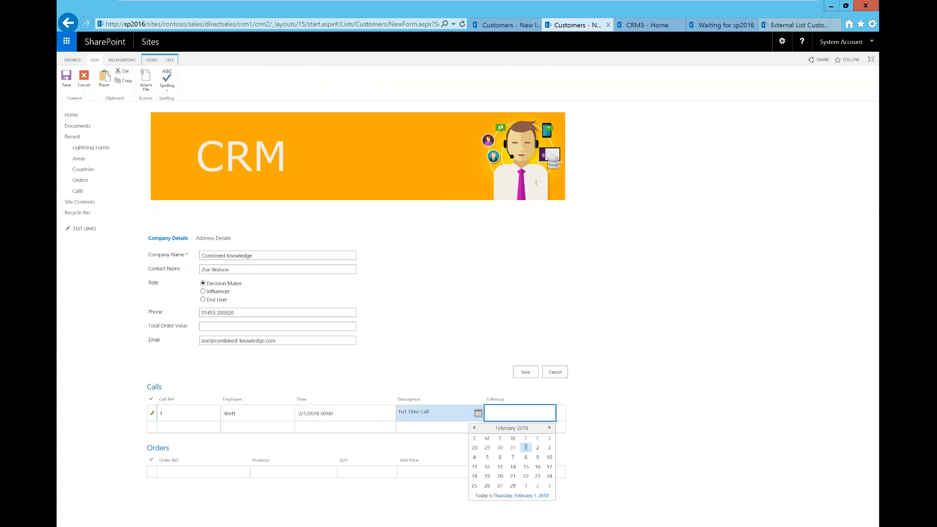
{"action": "left_click", "coordinate": [537, 448]}
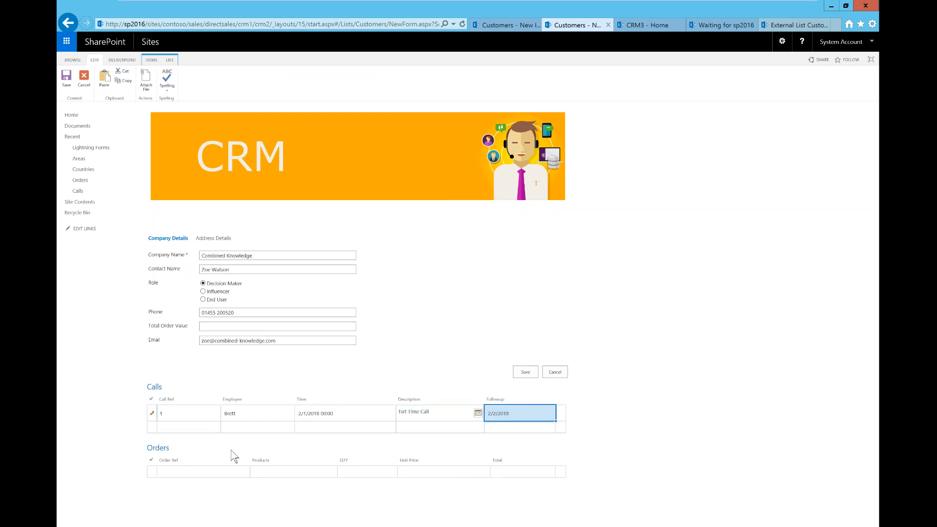
{"action": "left_click", "coordinate": [200, 428]}
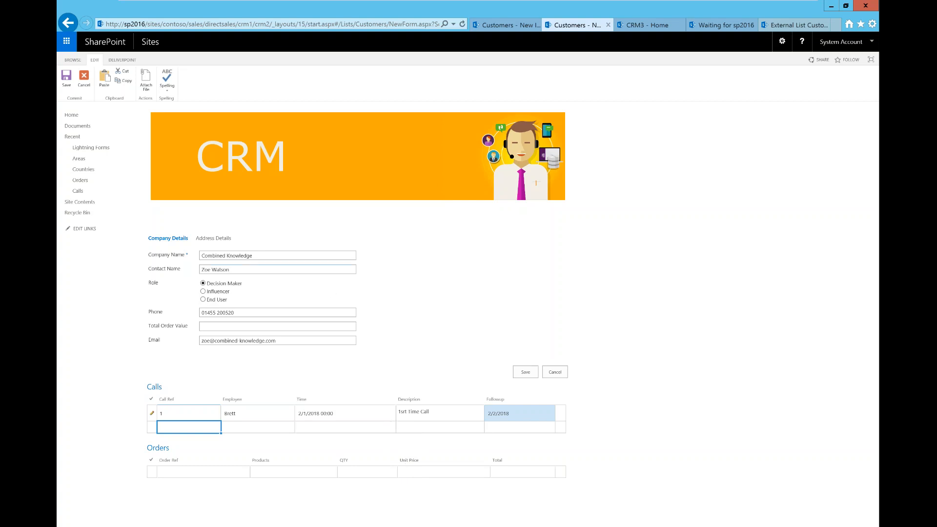
{"action": "left_click", "coordinate": [224, 239]}
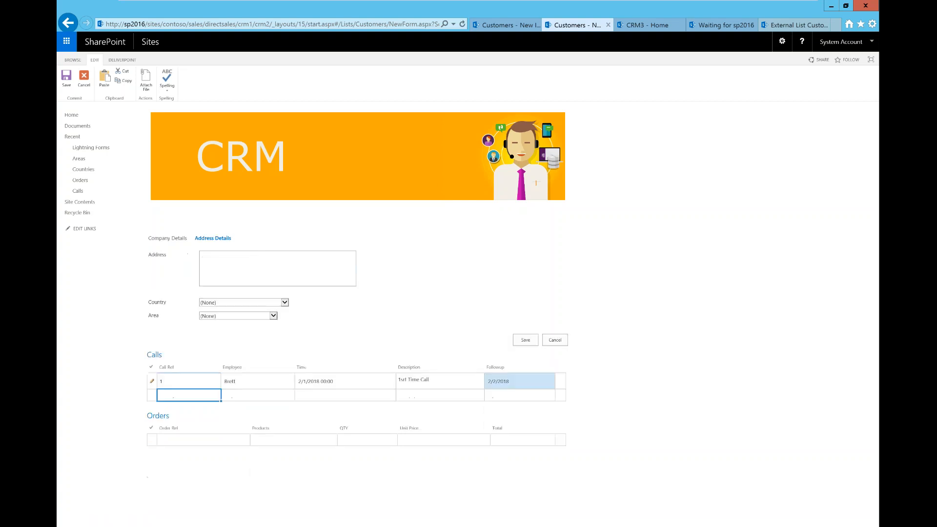
Enter 'Lutterworth' as the customer's address on the Address Details tab
{"action": "left_click", "coordinate": [285, 302]}
{"action": "left_click", "coordinate": [347, 322]}
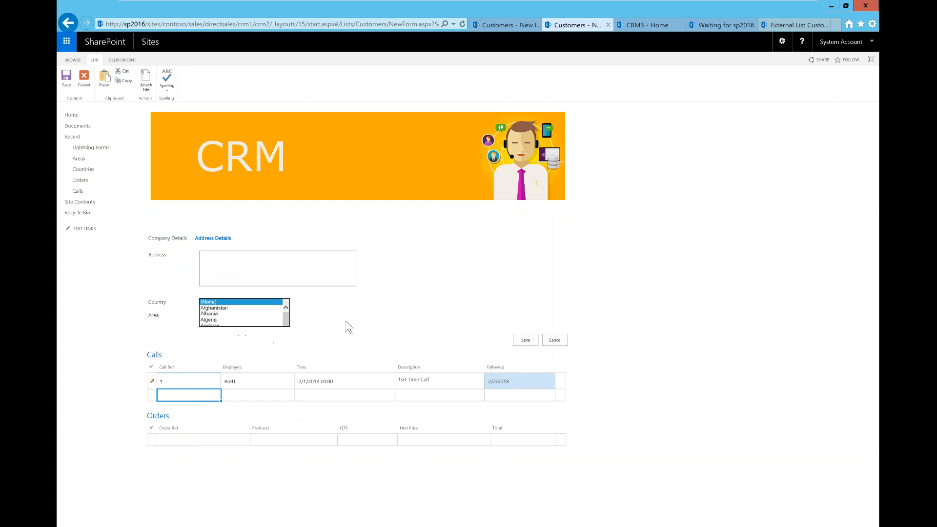
{"action": "left_click", "coordinate": [273, 316]}
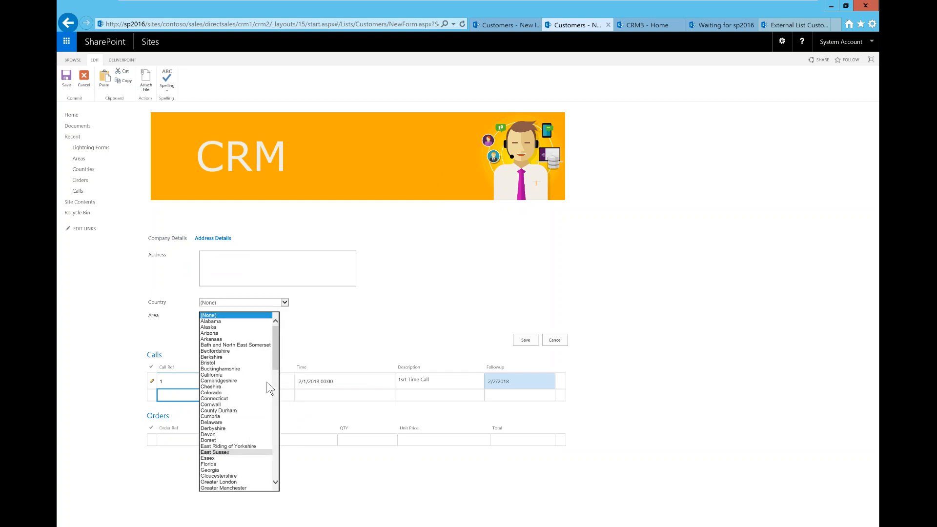
{"action": "left_click", "coordinate": [360, 353]}
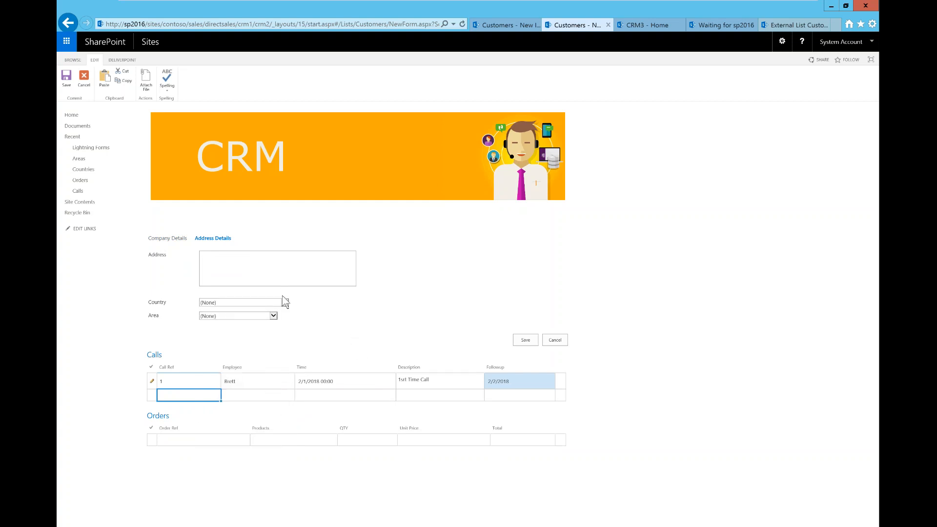
{"action": "left_click", "coordinate": [200, 256]}
{"action": "type", "text": "Lu"}
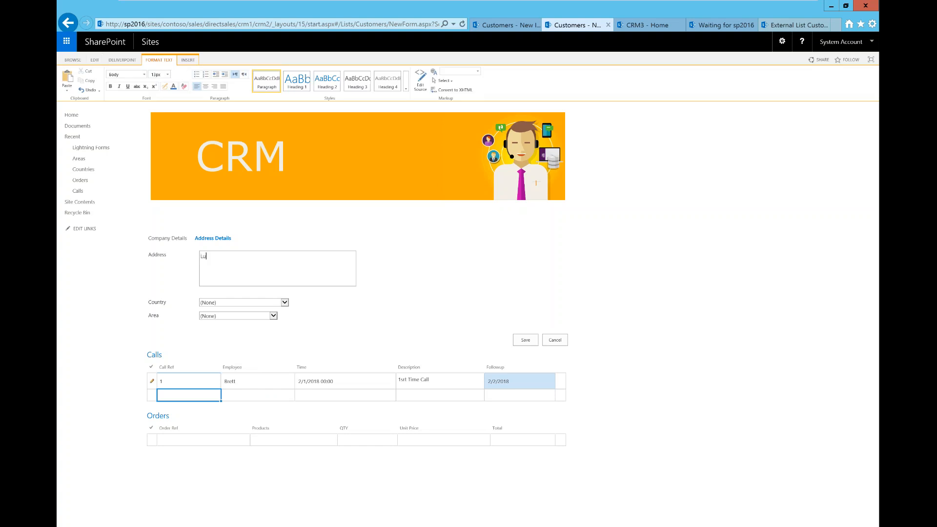
{"action": "type", "text": "tterworth"}
Choose United Kingdom as country and Leicestershire as area, then save the customer
{"action": "left_click", "coordinate": [284, 303]}
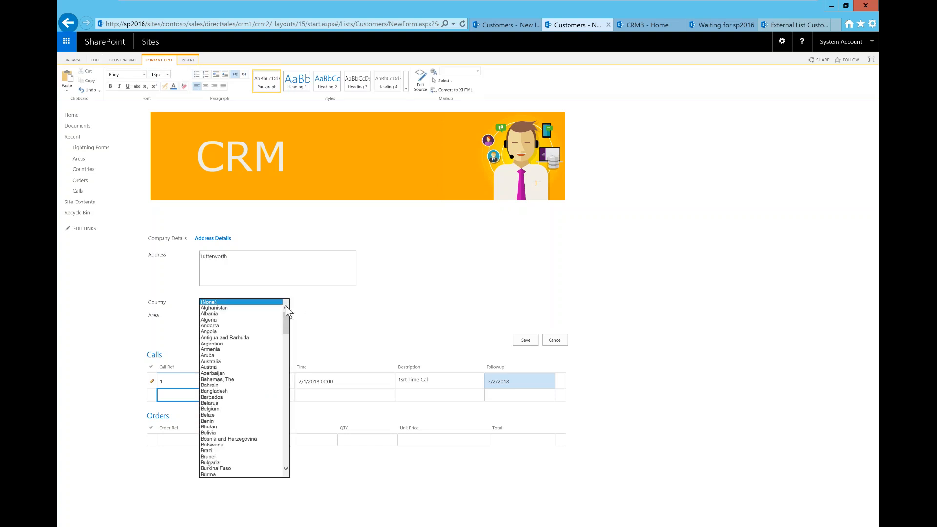
{"action": "left_click_drag", "start_coordinate": [289, 325], "coordinate": [288, 466]}
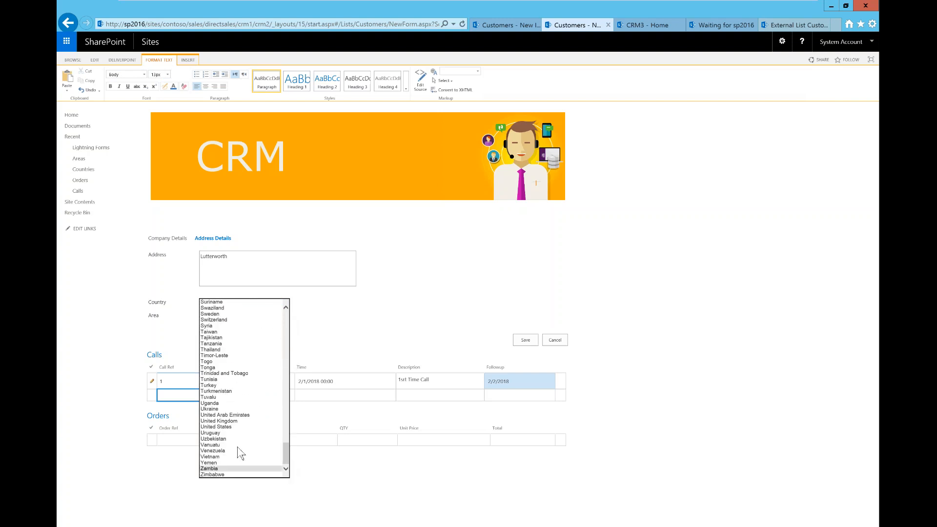
{"action": "left_click", "coordinate": [229, 421]}
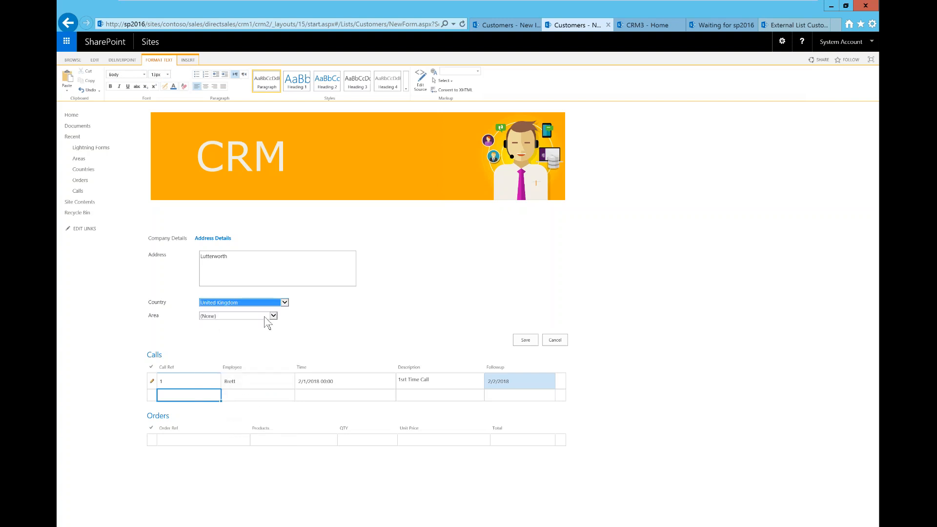
{"action": "left_click", "coordinate": [265, 317]}
{"action": "left_click_drag", "start_coordinate": [276, 345], "coordinate": [291, 395]}
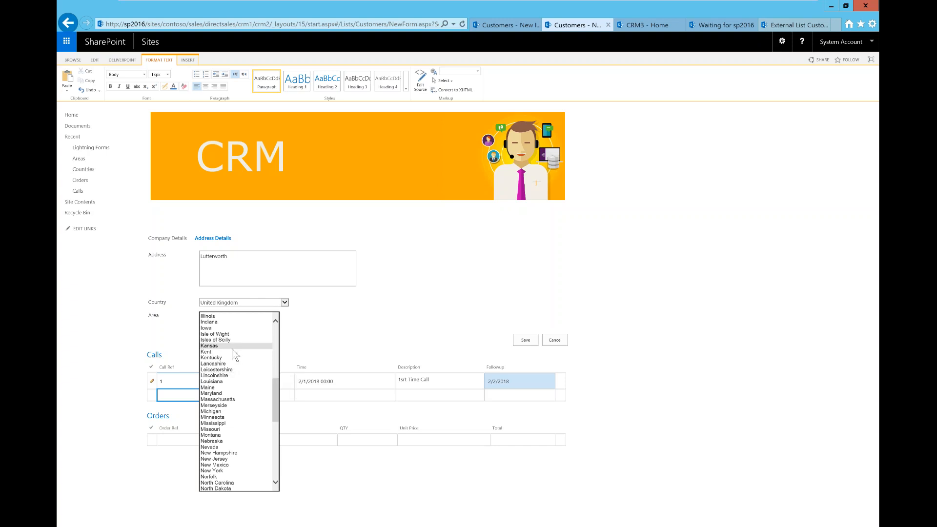
{"action": "left_click", "coordinate": [226, 374]}
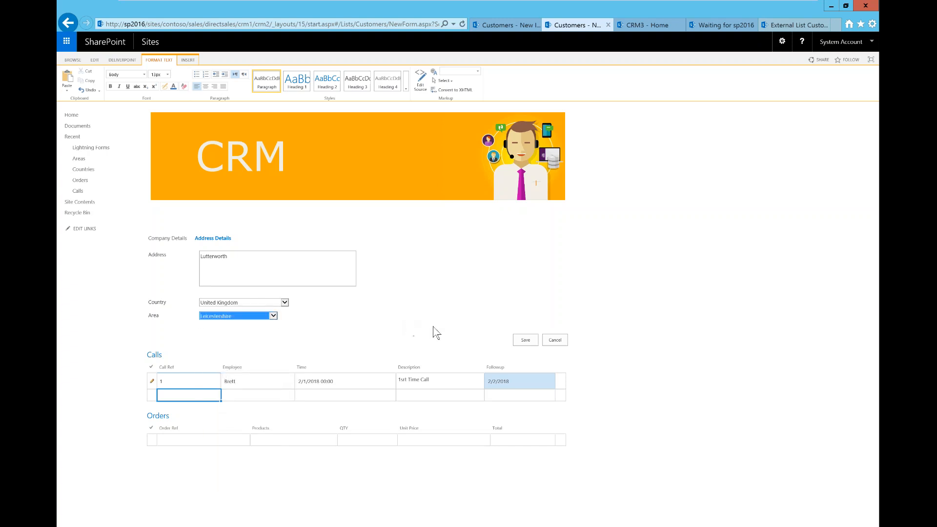
{"action": "left_click", "coordinate": [523, 343]}
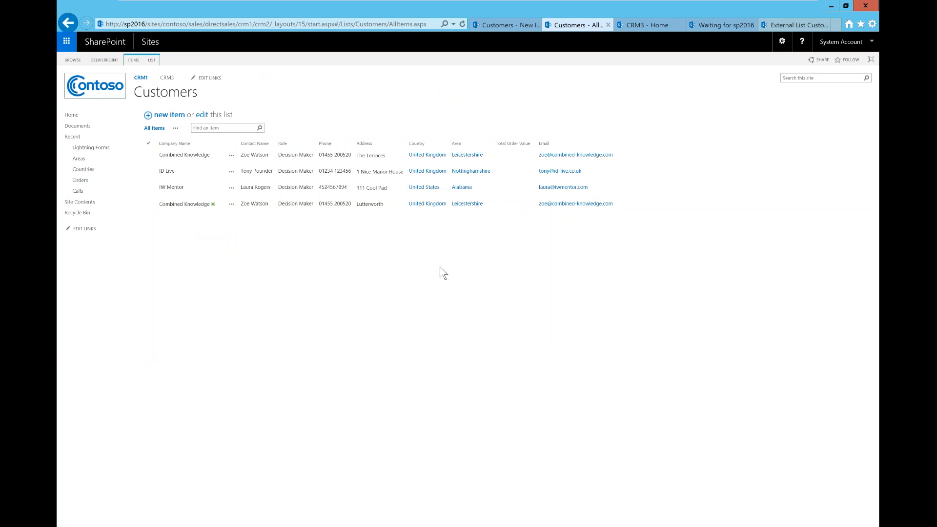
{"action": "left_click", "coordinate": [151, 60]}
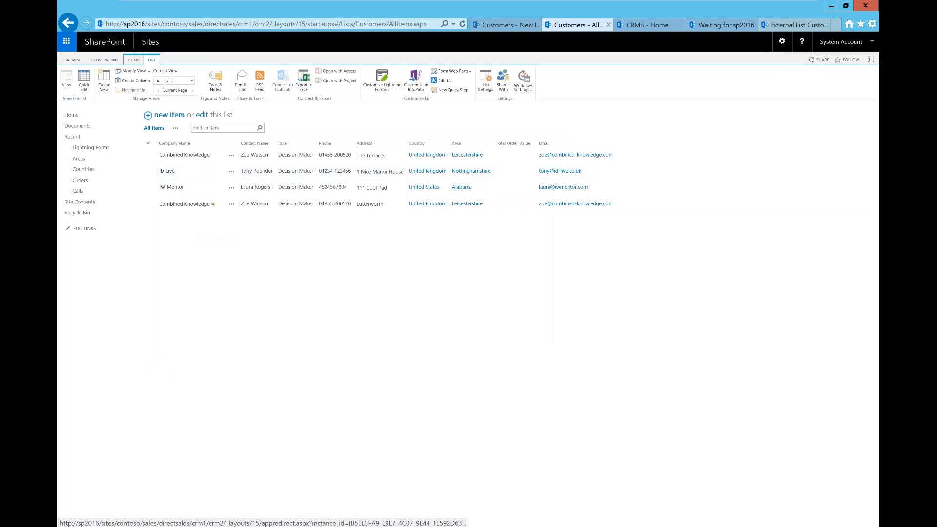
Open the Default New Form via Customize Lightning Forms on the LIST ribbon
{"action": "left_click", "coordinate": [389, 98]}
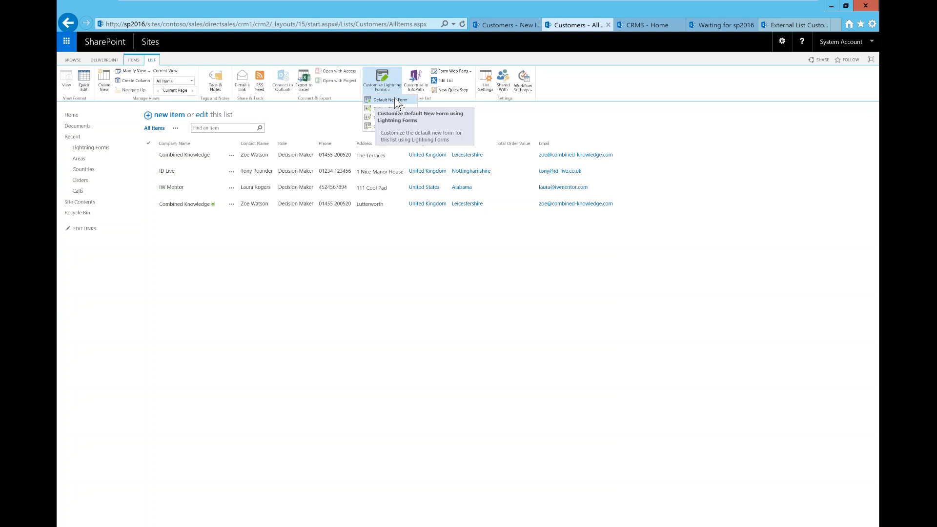
{"action": "left_click", "coordinate": [396, 100]}
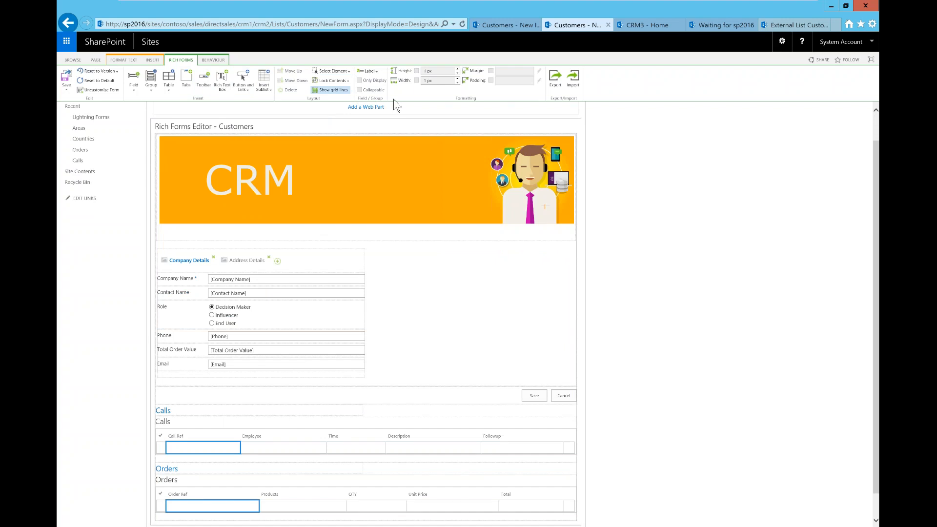
Tick Only Display for the Total Order Value field, then reselect the whole form
{"action": "left_click", "coordinate": [272, 352]}
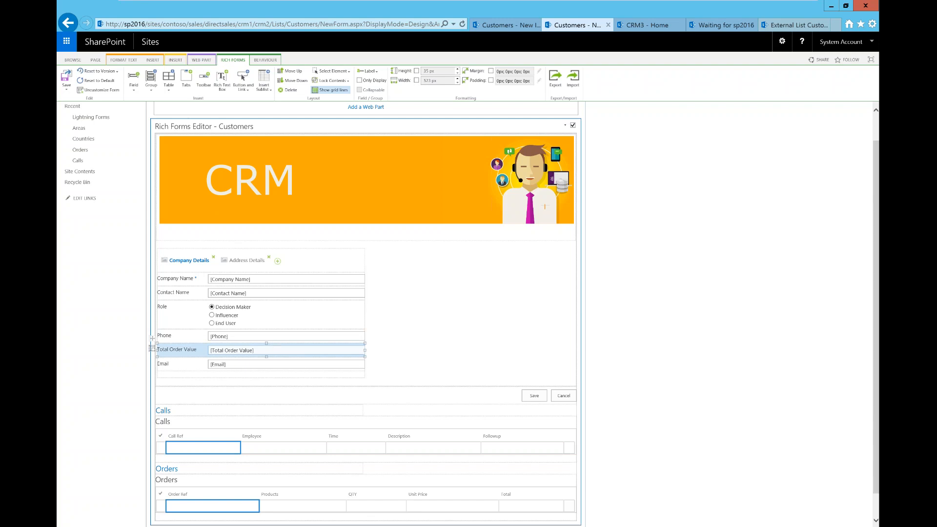
{"action": "left_click", "coordinate": [360, 81]}
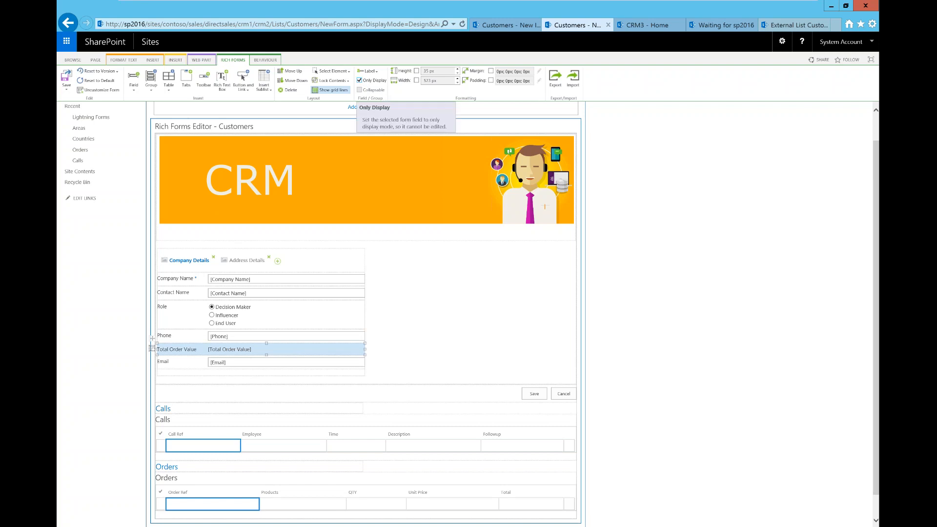
{"action": "left_click", "coordinate": [365, 374]}
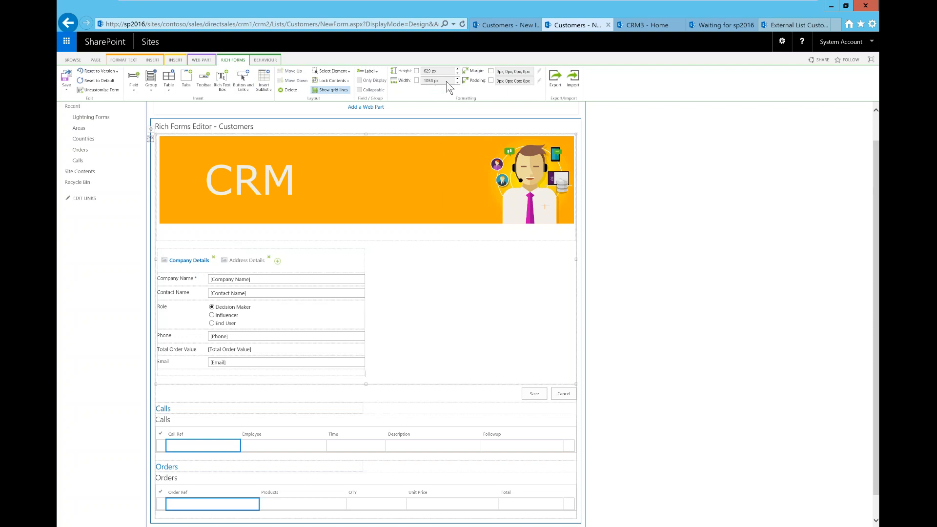
On BEHAVIOUR, select the Orders Total column and open its Sublist Column Calculated builder
{"action": "left_click", "coordinate": [265, 61]}
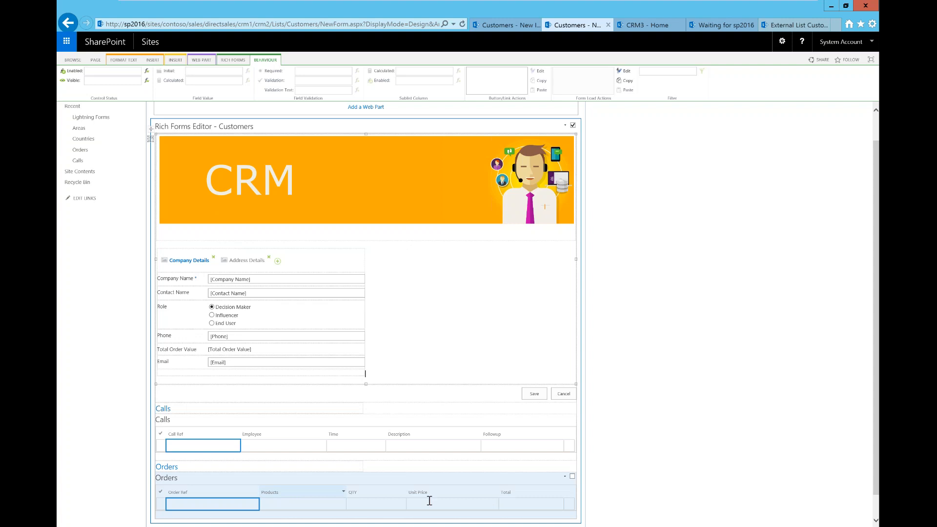
{"action": "left_click", "coordinate": [530, 504]}
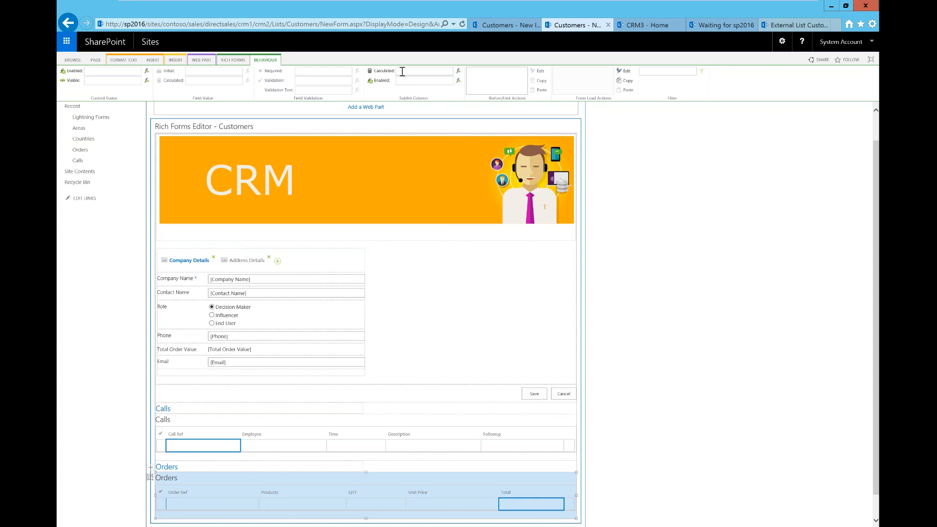
{"action": "left_click", "coordinate": [459, 71]}
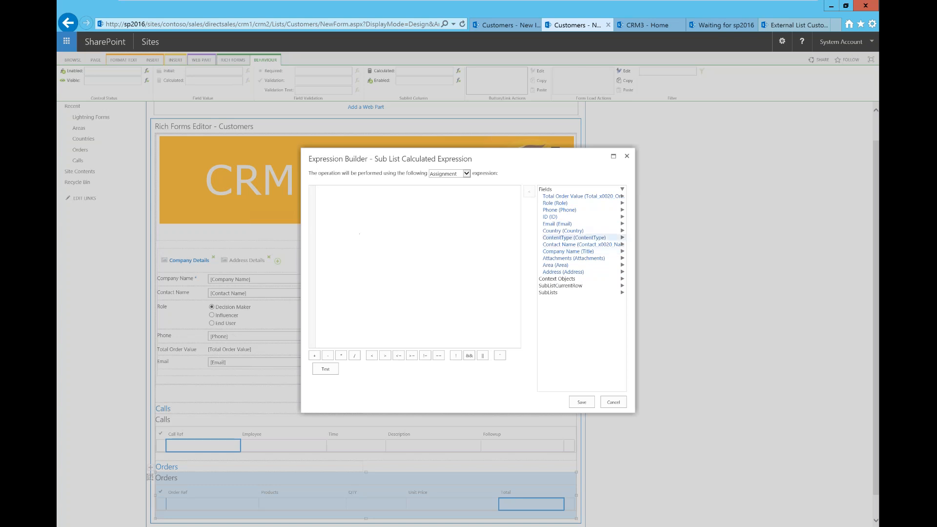
{"action": "left_click", "coordinate": [623, 196]}
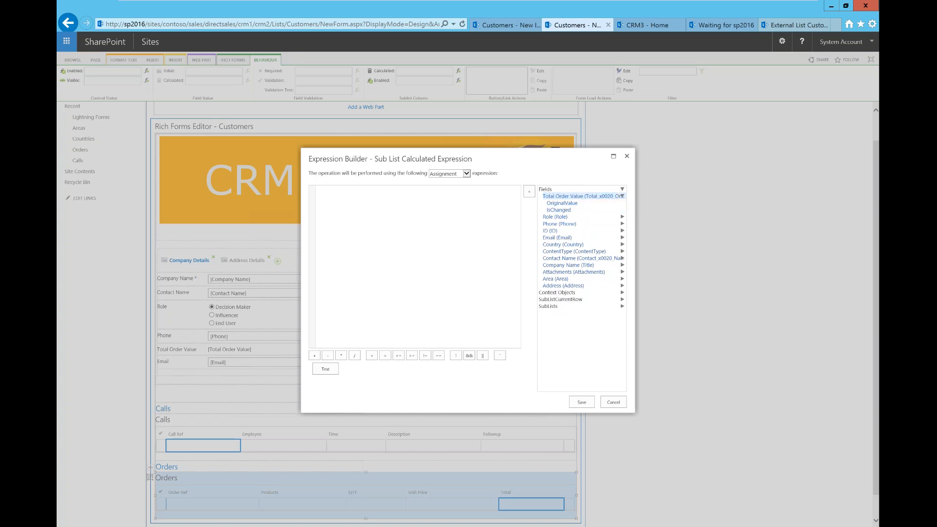
{"action": "left_click", "coordinate": [622, 196]}
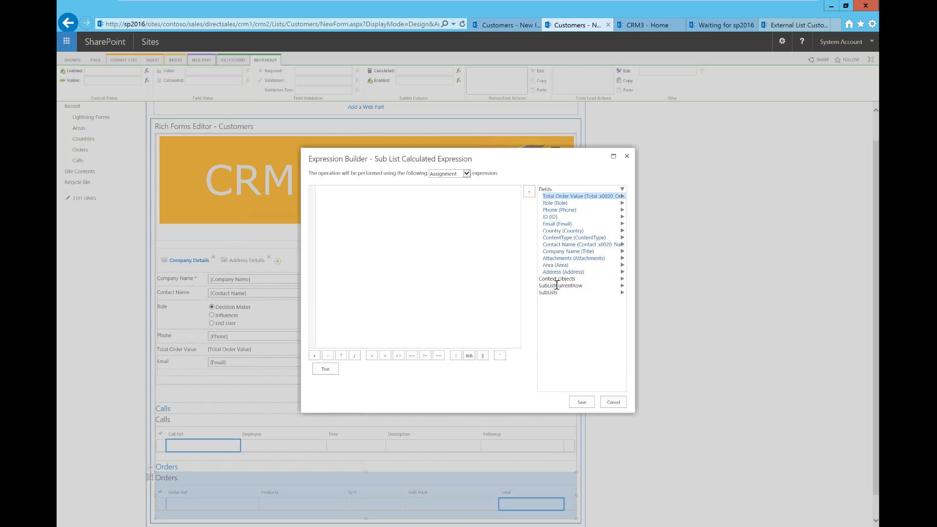
{"action": "left_click", "coordinate": [589, 280]}
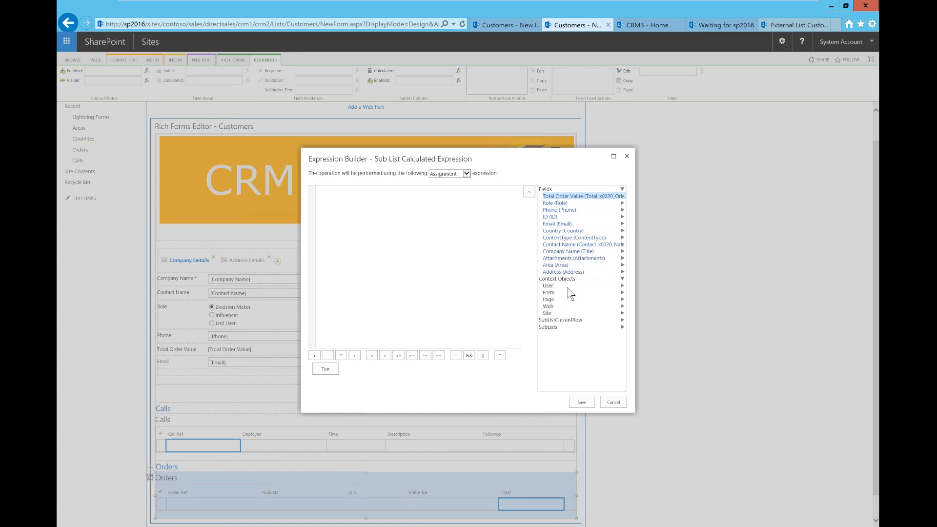
{"action": "left_click", "coordinate": [568, 287]}
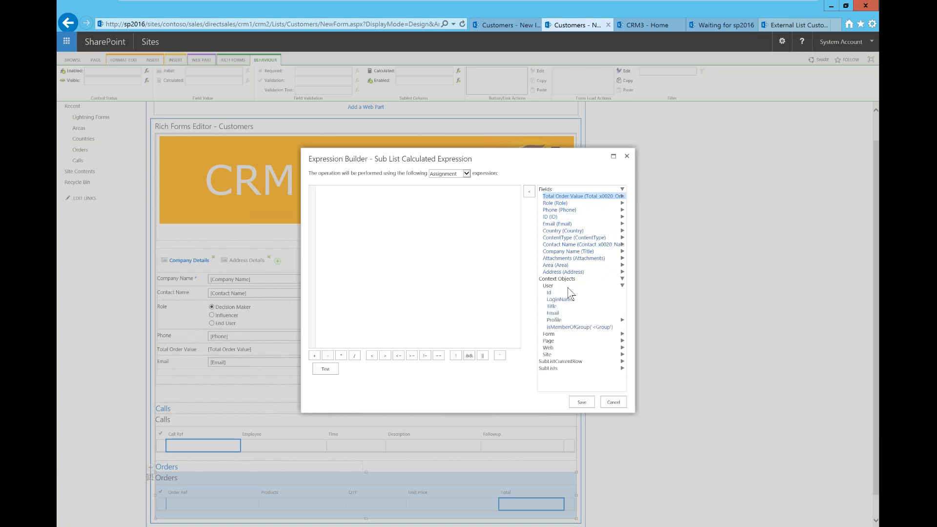
{"action": "left_click", "coordinate": [585, 287]}
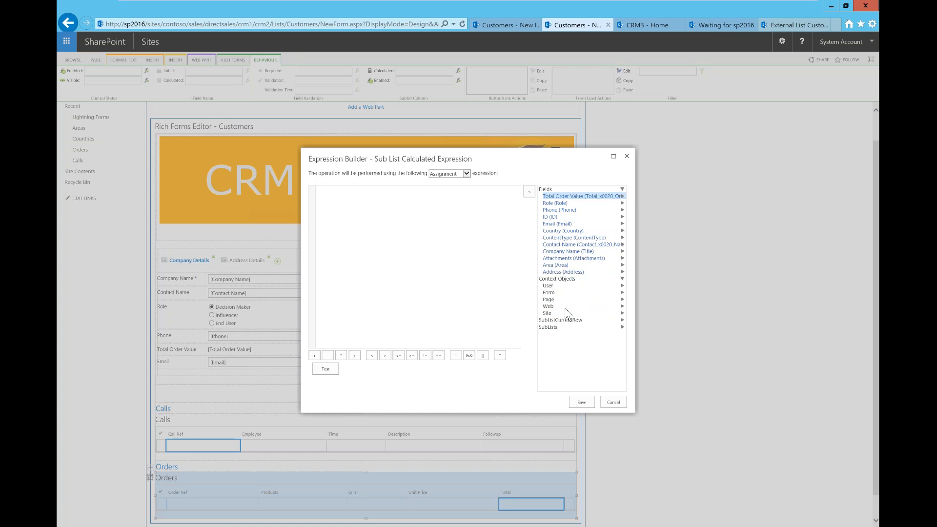
{"action": "left_click_drag", "start_coordinate": [564, 308], "coordinate": [593, 288]}
{"action": "left_click", "coordinate": [590, 278]}
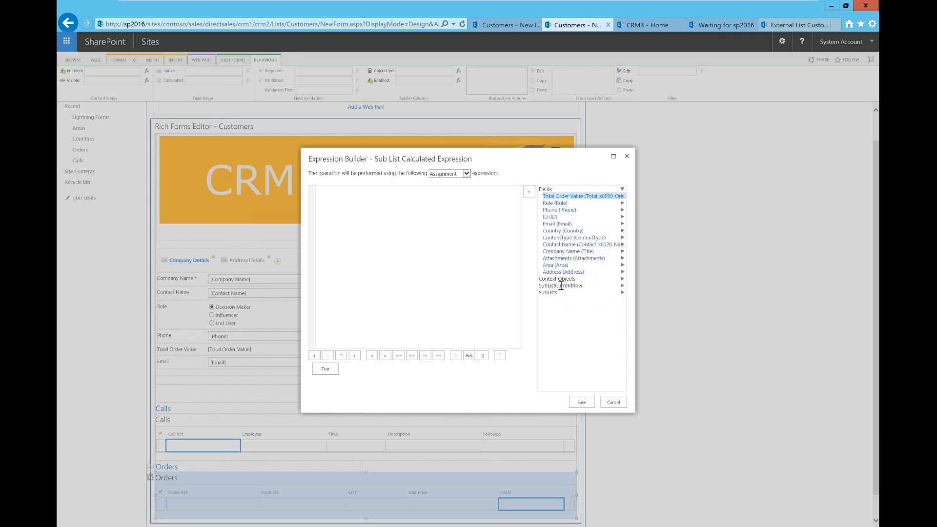
{"action": "left_click", "coordinate": [595, 286]}
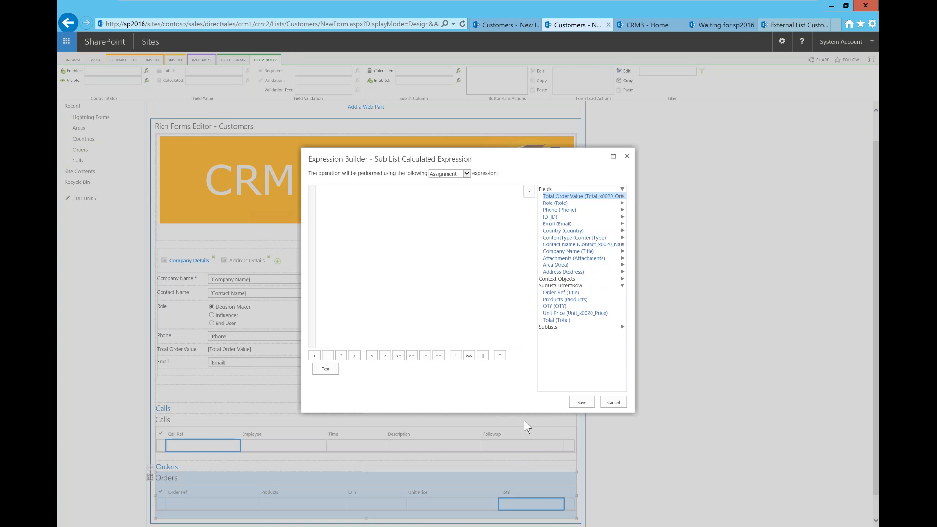
{"action": "left_click", "coordinate": [565, 306]}
{"action": "double_click", "coordinate": [565, 306]}
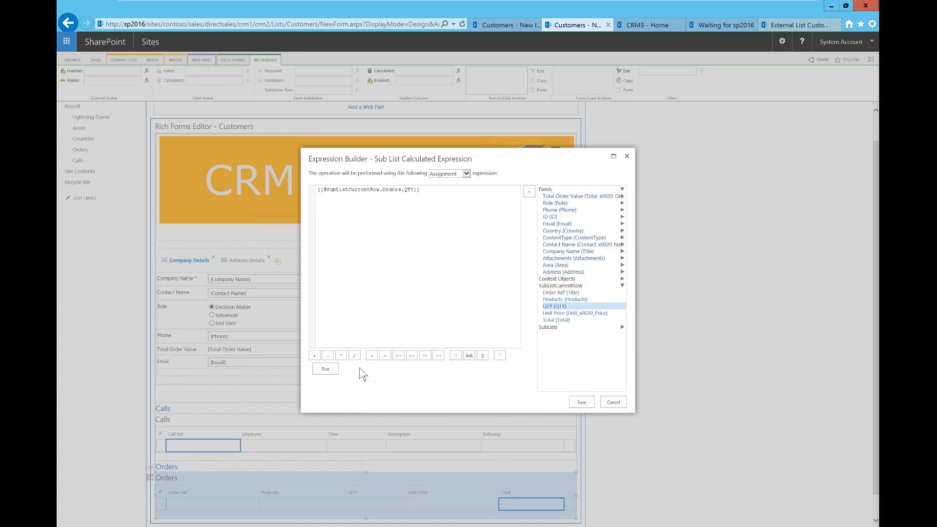
Append '* Unit Price' from SubListCurrentRow after QTY and delete the stray trailing dot
{"action": "left_click", "coordinate": [345, 356]}
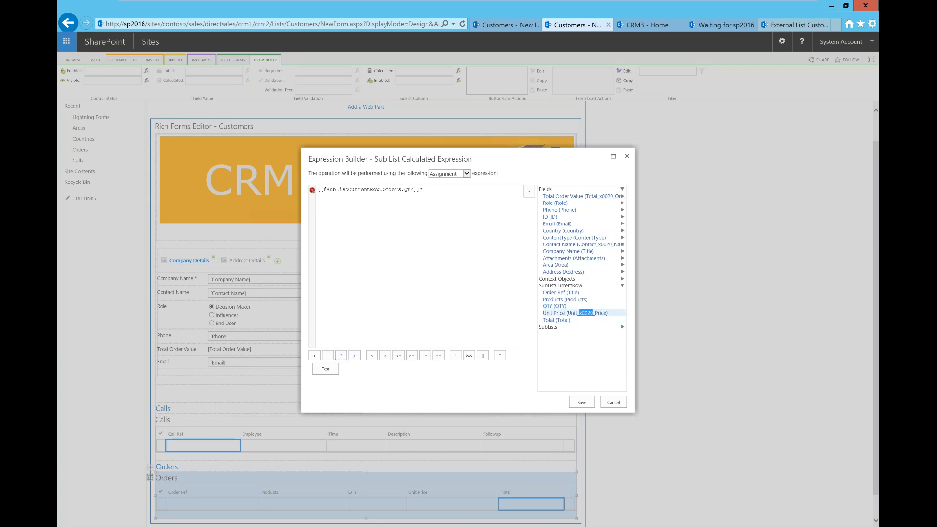
{"action": "double_click", "coordinate": [575, 313]}
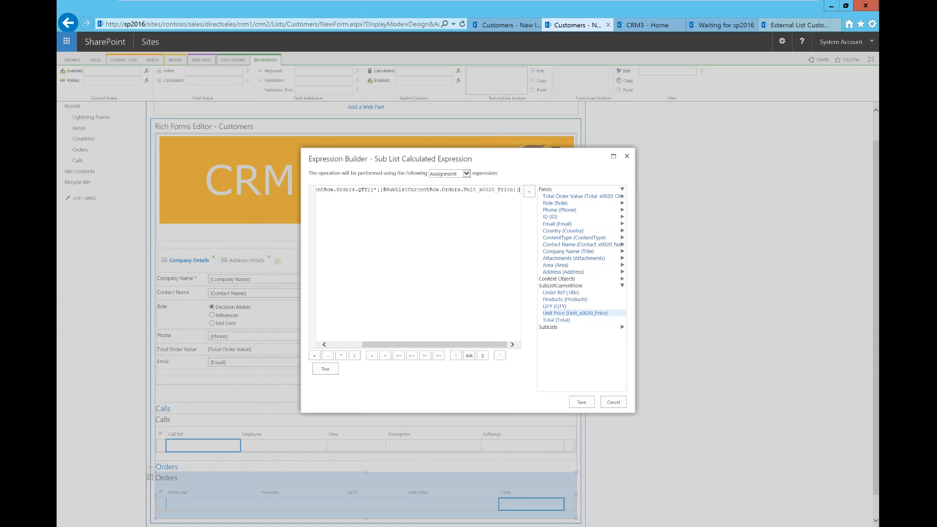
{"action": "left_click", "coordinate": [339, 344]}
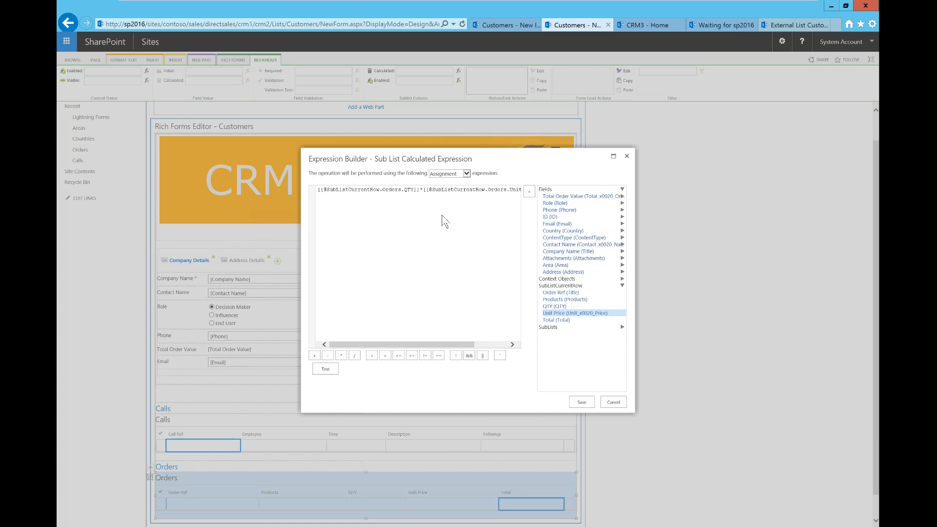
{"action": "left_click", "coordinate": [483, 345]}
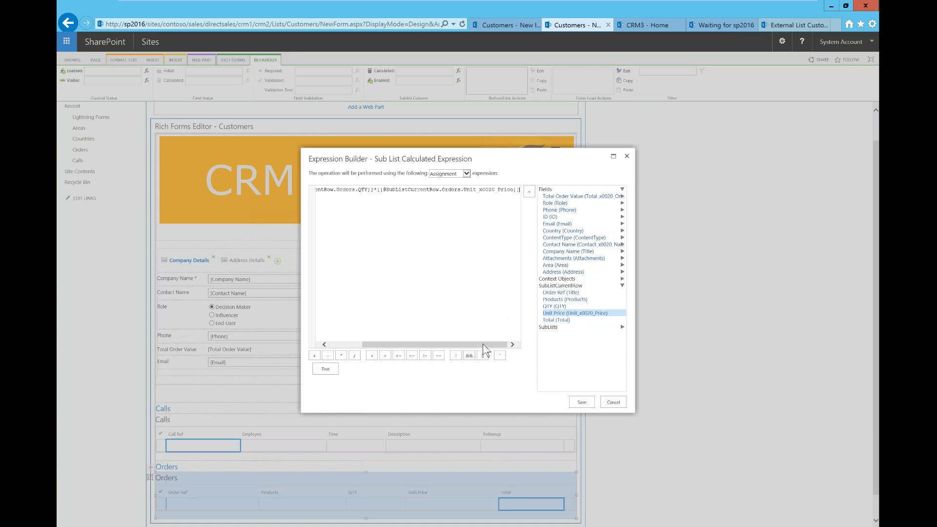
{"action": "type", "text": "."}
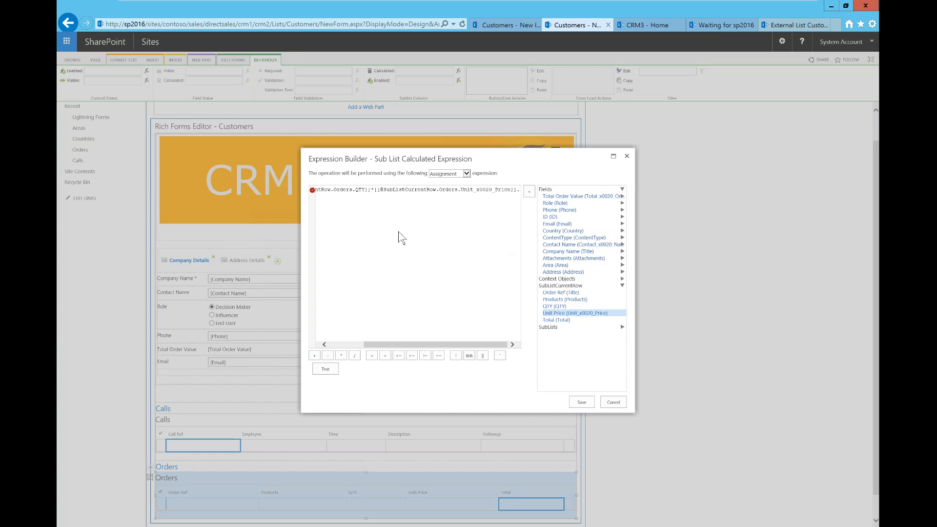
{"action": "mouse_move", "coordinate": [313, 190]}
{"action": "key", "text": "BackSpace"}
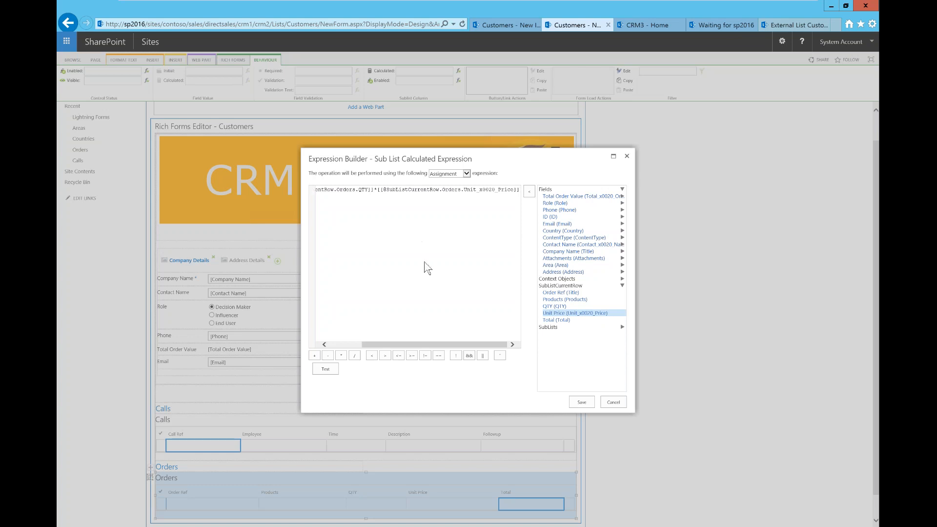
{"action": "left_click", "coordinate": [337, 344]}
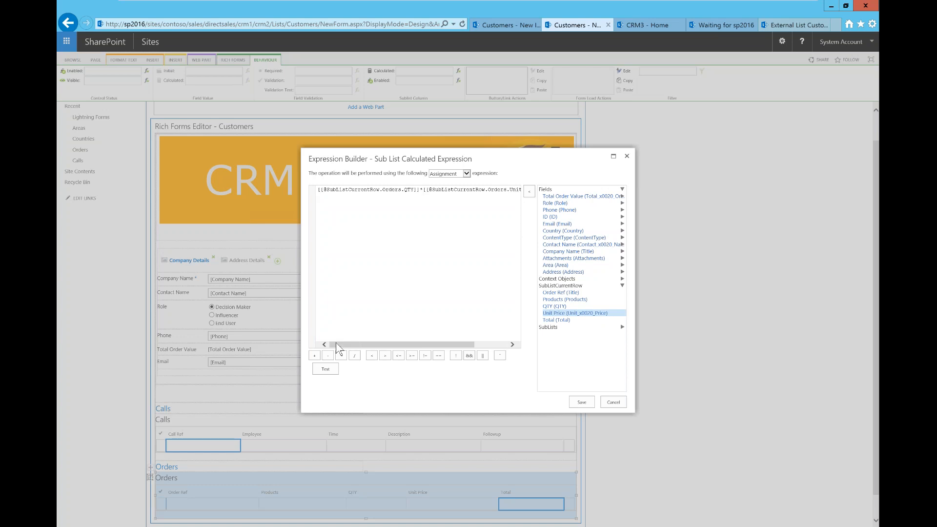
Test the QTY × Unit Price expression, confirm it evaluates to 0, then save it
{"action": "left_click", "coordinate": [326, 369]}
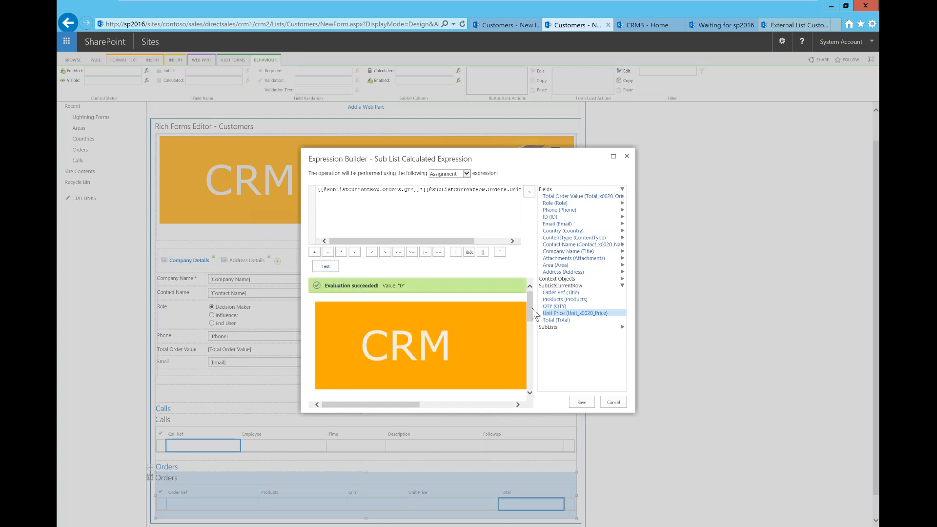
{"action": "left_click_drag", "start_coordinate": [530, 313], "coordinate": [530, 385]}
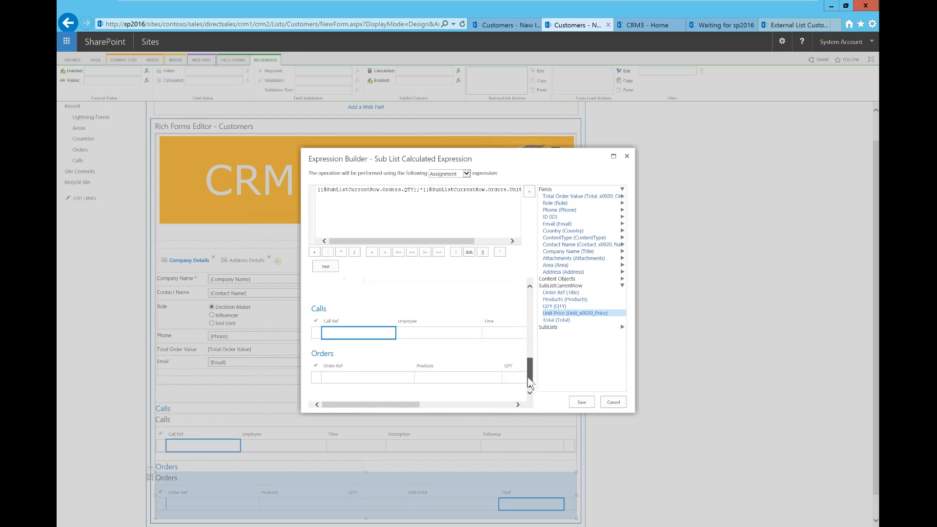
{"action": "left_click_drag", "start_coordinate": [402, 404], "coordinate": [506, 404]}
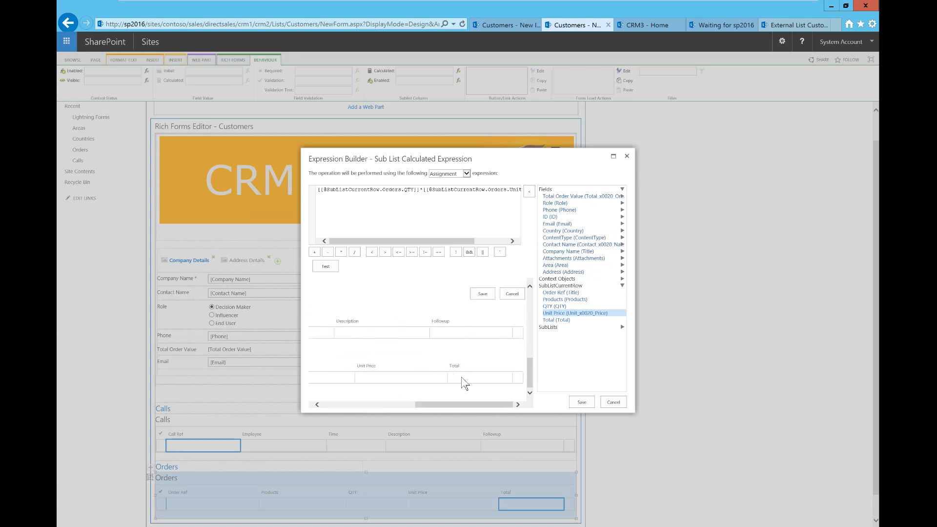
{"action": "left_click", "coordinate": [585, 407]}
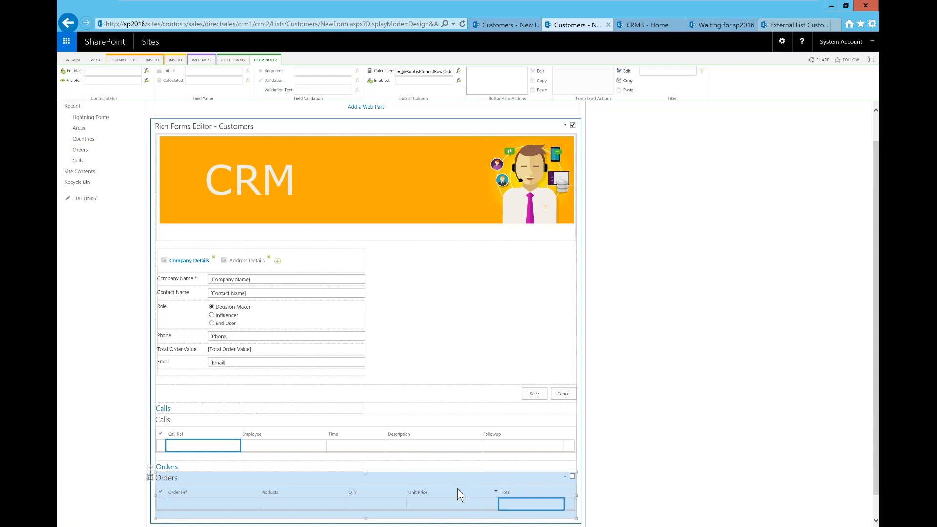
Select the Total Order Value field and launch its Calculated value builder from the Behaviour ribbon
{"action": "left_click", "coordinate": [235, 350]}
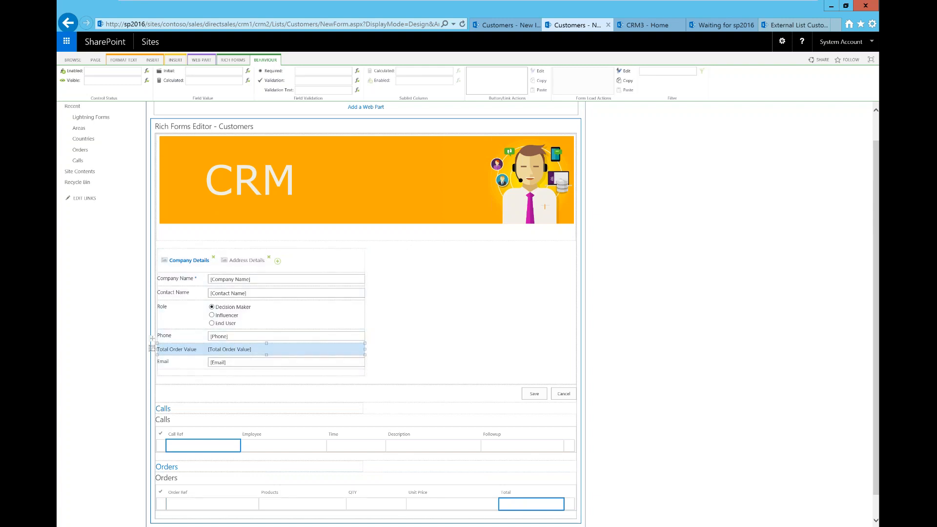
{"action": "left_click", "coordinate": [204, 72]}
{"action": "left_click", "coordinate": [248, 81]}
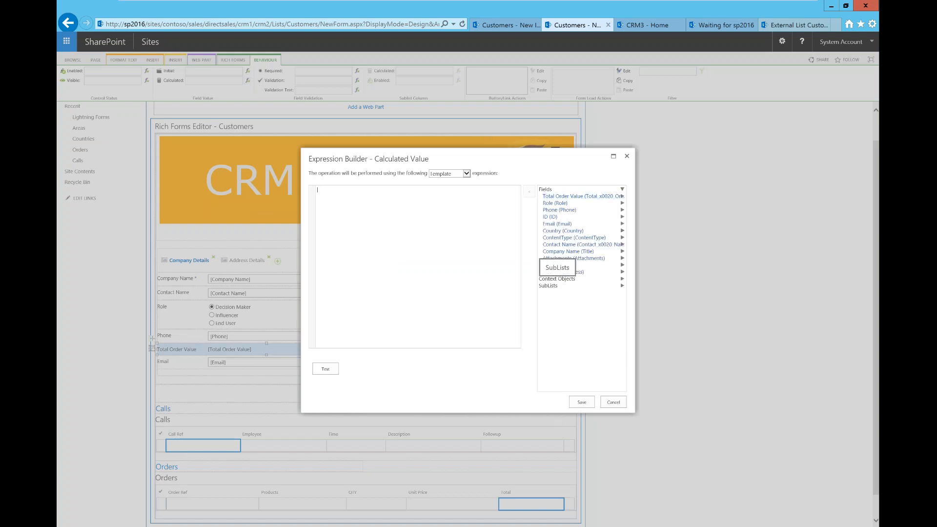
{"action": "left_click", "coordinate": [584, 287]}
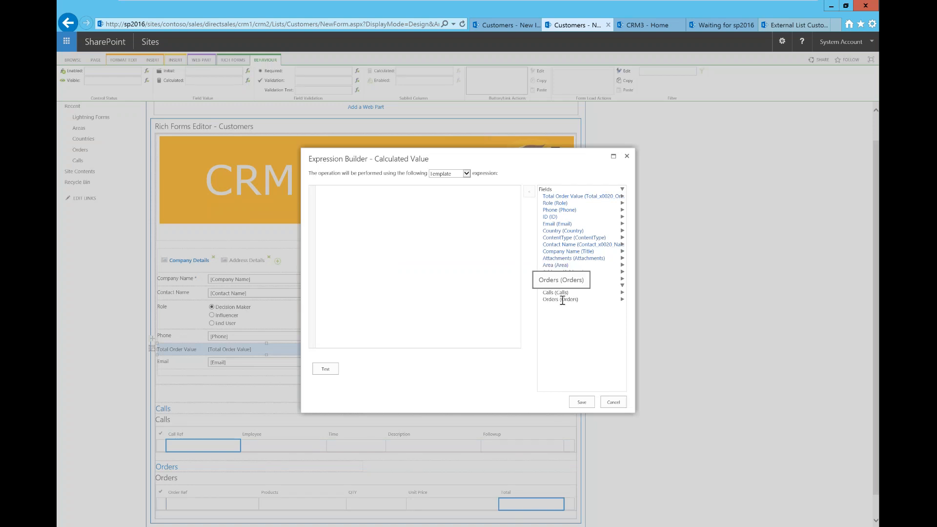
{"action": "left_click", "coordinate": [571, 299]}
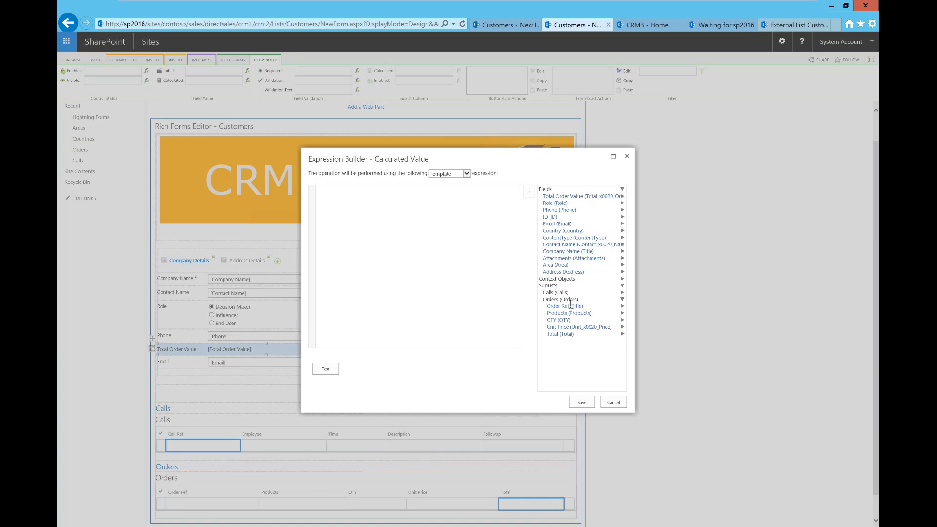
{"action": "left_click", "coordinate": [582, 334]}
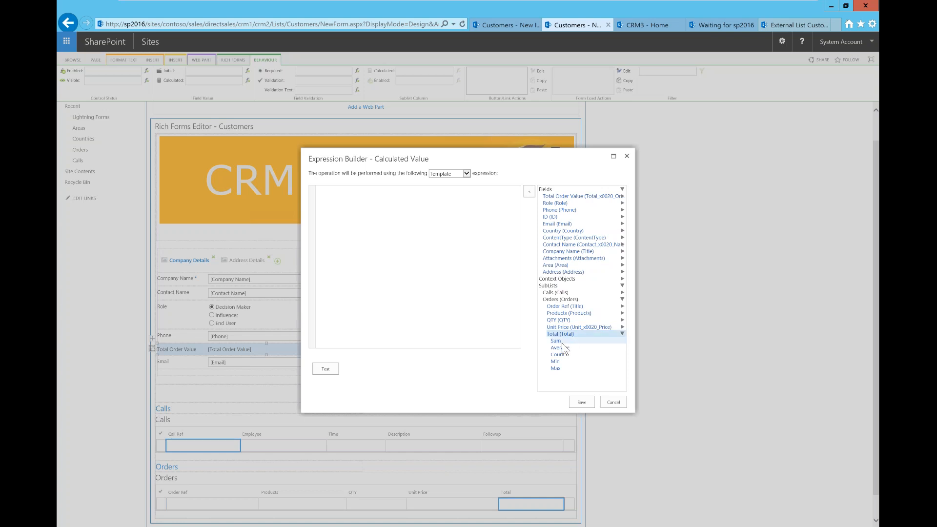
{"action": "double_click", "coordinate": [562, 343]}
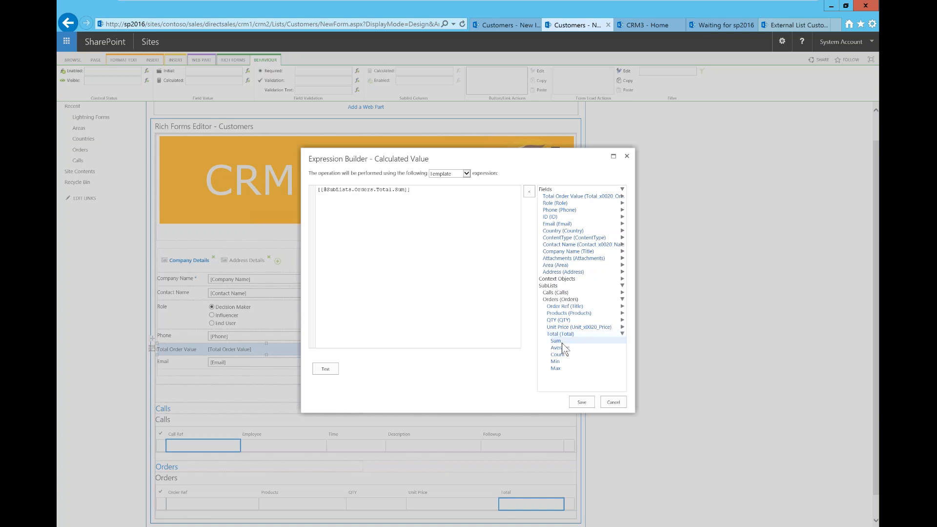
{"action": "left_click", "coordinate": [583, 402]}
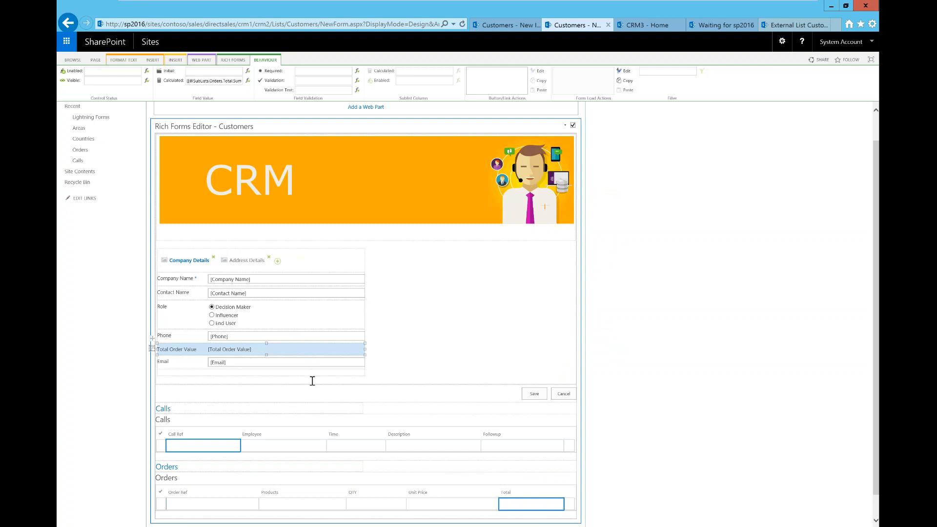
Select the Employee column cell in the Calls sublist grid
{"action": "left_click", "coordinate": [300, 447]}
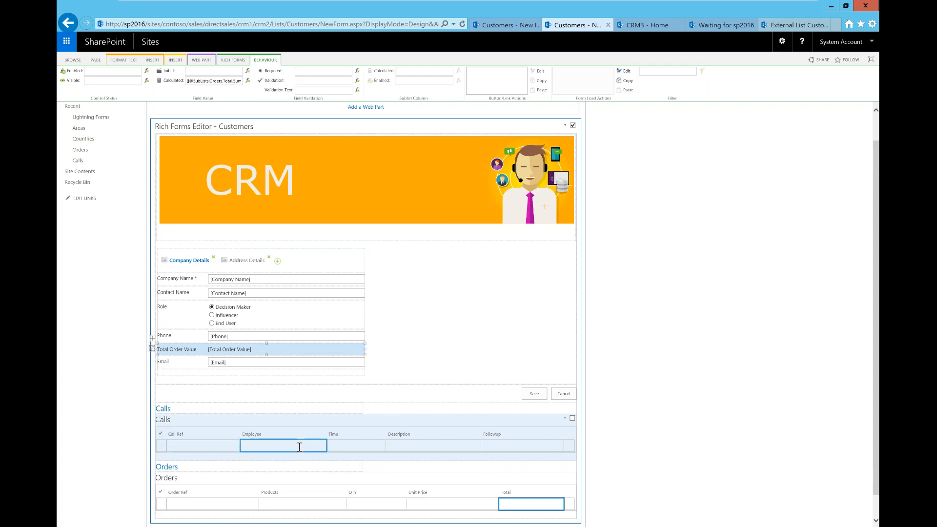
{"action": "left_click", "coordinate": [299, 447]}
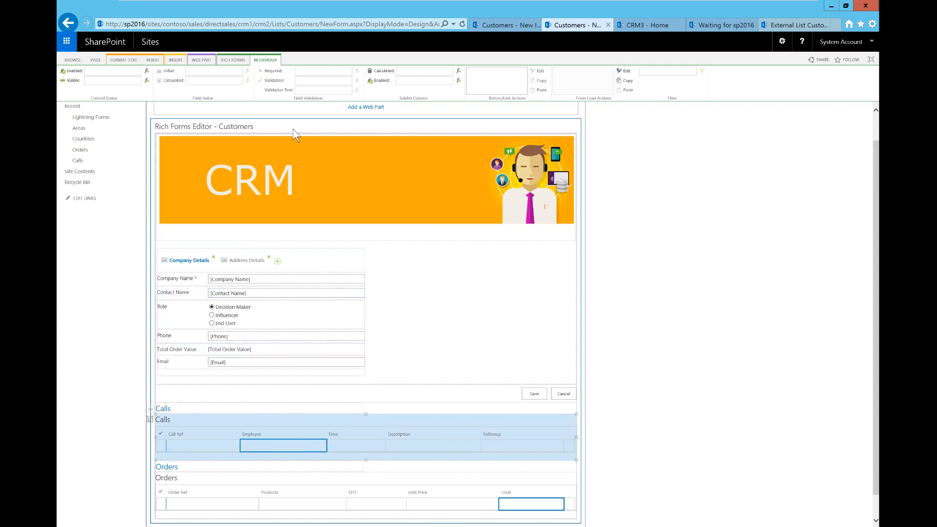
{"action": "left_click", "coordinate": [459, 71]}
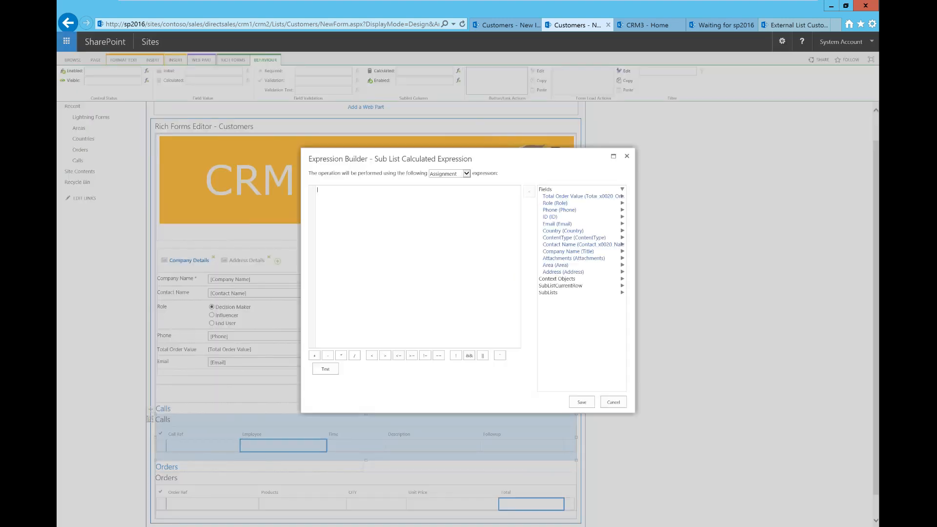
{"action": "left_click", "coordinate": [586, 280]}
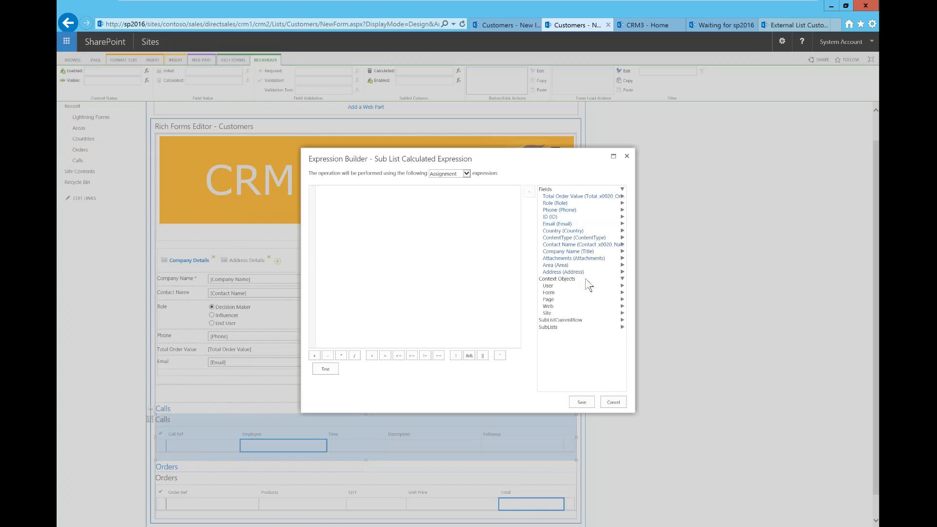
{"action": "left_click", "coordinate": [549, 286]}
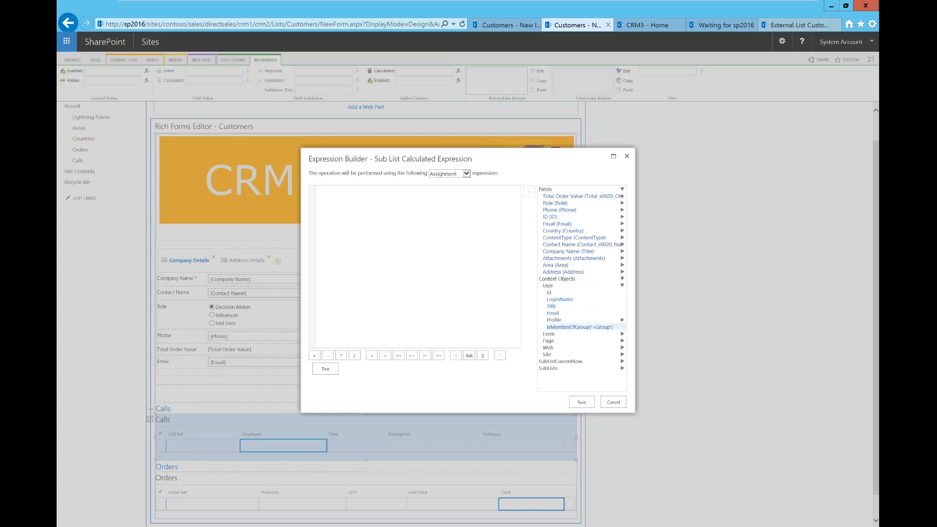
{"action": "left_click", "coordinate": [560, 299]}
{"action": "double_click", "coordinate": [559, 299]}
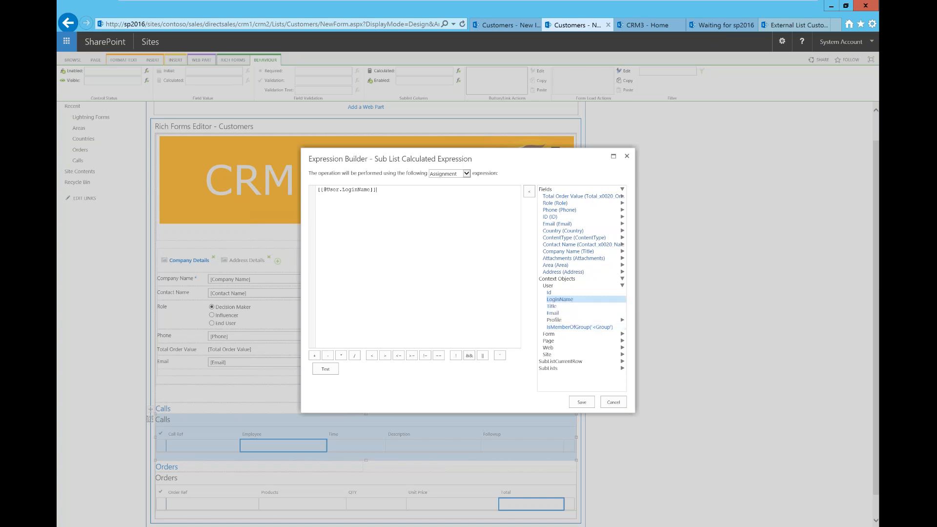
{"action": "left_click", "coordinate": [582, 402]}
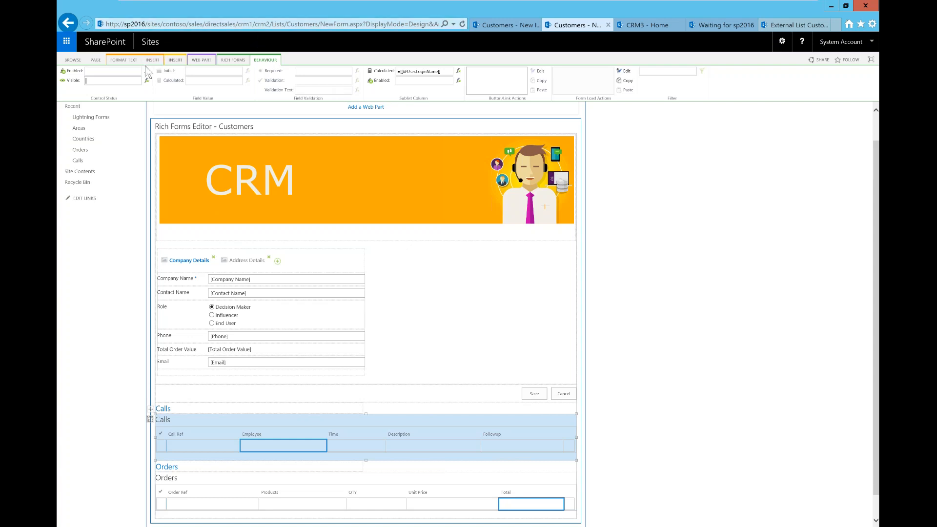
Save the form design and start a new Customers item on CRM2
{"action": "left_click", "coordinate": [232, 61]}
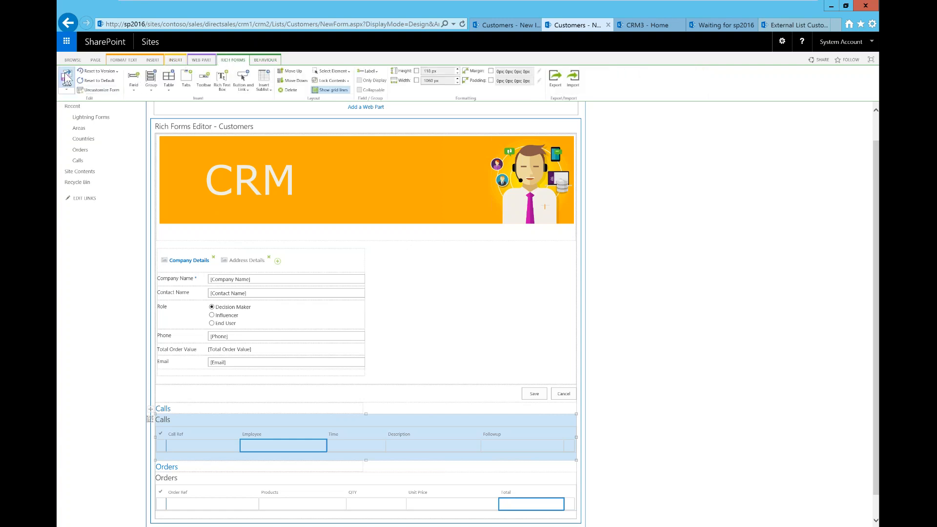
{"action": "left_click", "coordinate": [67, 78]}
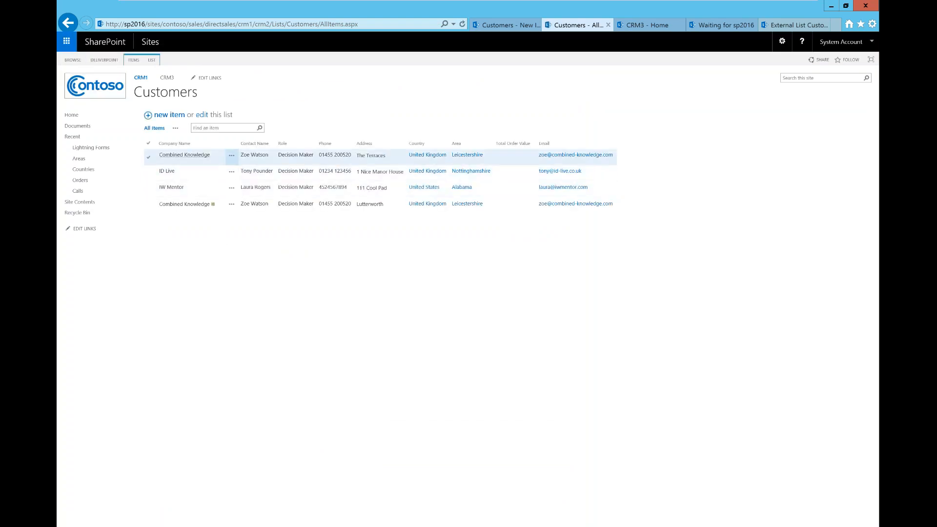
{"action": "left_click", "coordinate": [168, 114]}
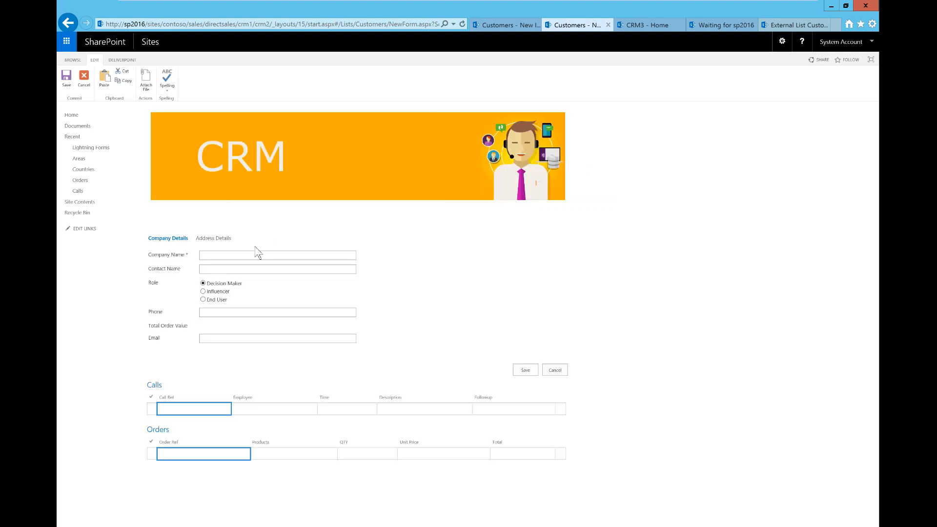
Enter company Alfreds Futterkiste, the contact's name, and select the Influencer role
{"action": "left_click", "coordinate": [244, 254]}
{"action": "type", "text": "Alfreds Futterkiste"}
{"action": "left_click", "coordinate": [215, 270]}
{"action": "type", "text": "Alfred"}
{"action": "left_click", "coordinate": [217, 292]}
Fill in the contact's phone number and e-mail address
{"action": "left_click", "coordinate": [221, 313]}
{"action": "type", "text": "1234567"}
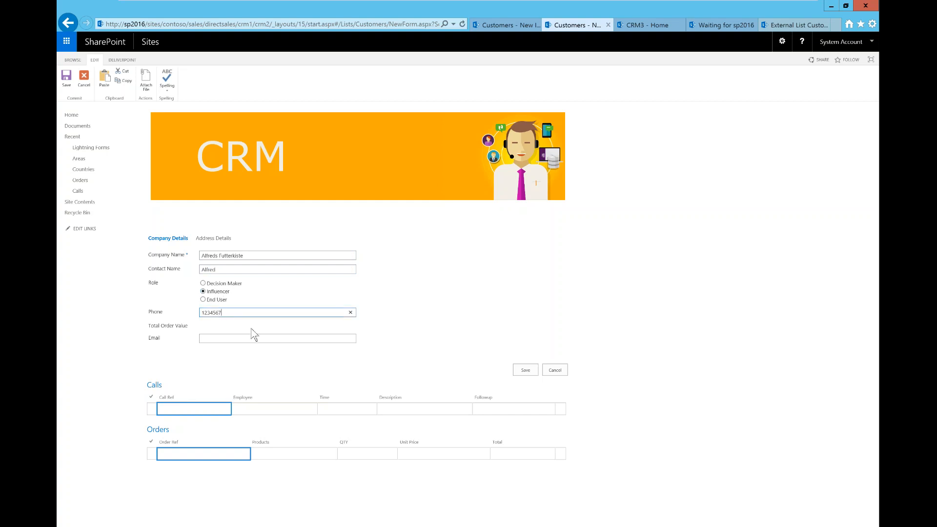
{"action": "left_click", "coordinate": [221, 338]}
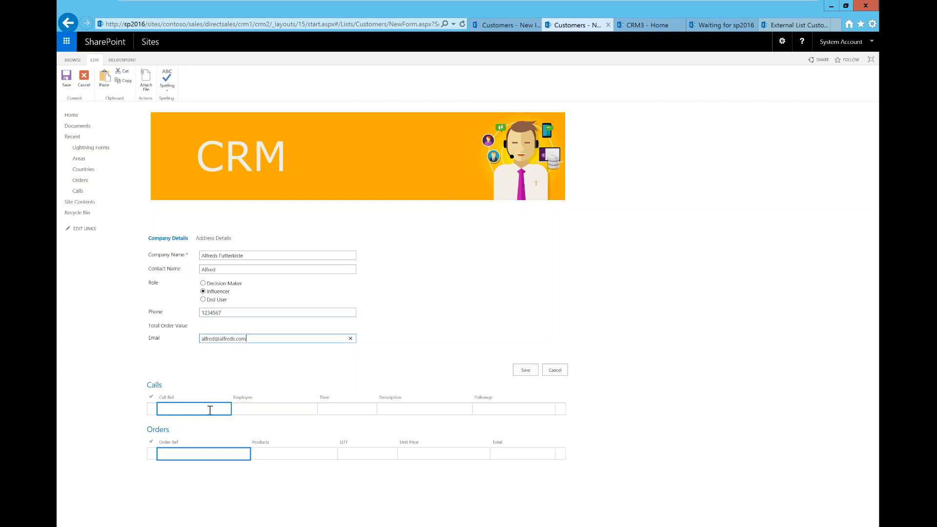
{"action": "left_click", "coordinate": [210, 410]}
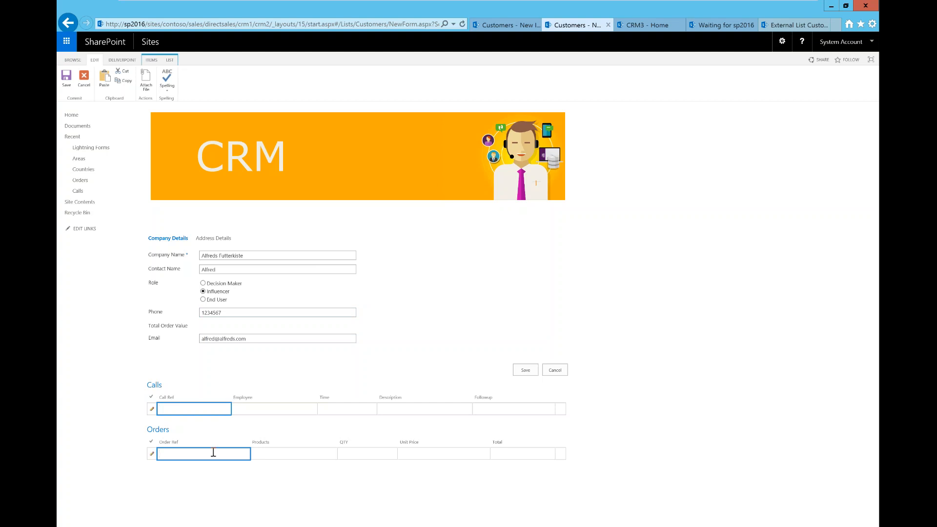
Add the first order: Lightning Forms, quantity 1000, unit price 10
{"action": "key", "text": "Tab"}
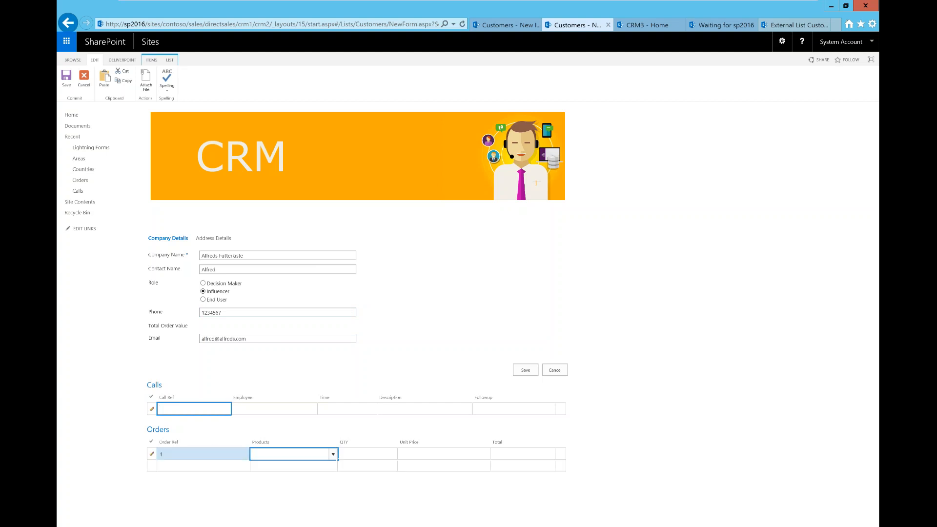
{"action": "left_click", "coordinate": [333, 455]}
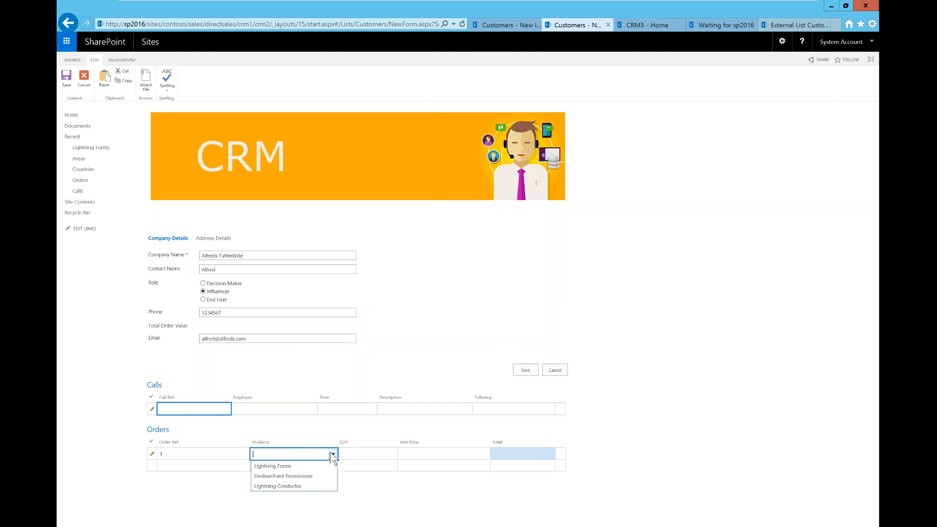
{"action": "left_click", "coordinate": [291, 464]}
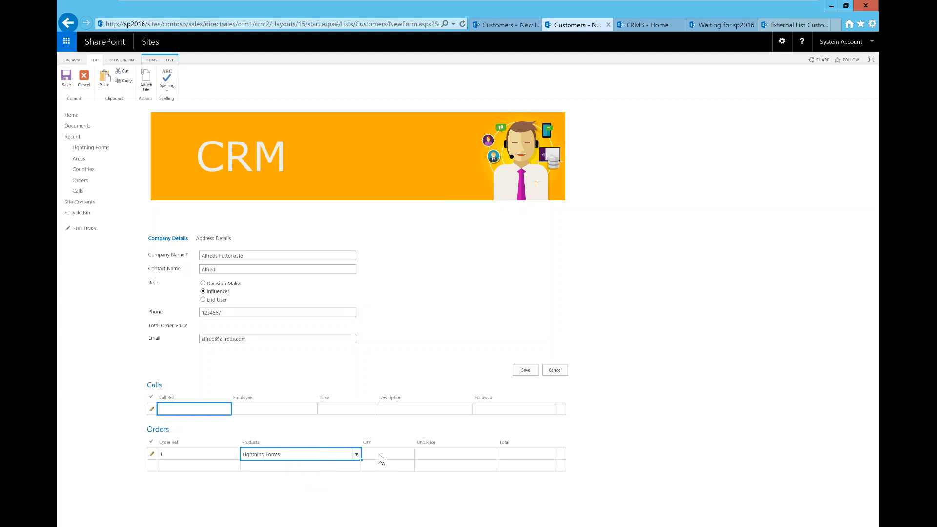
{"action": "key", "text": "Tab"}
{"action": "type", "text": "1000"}
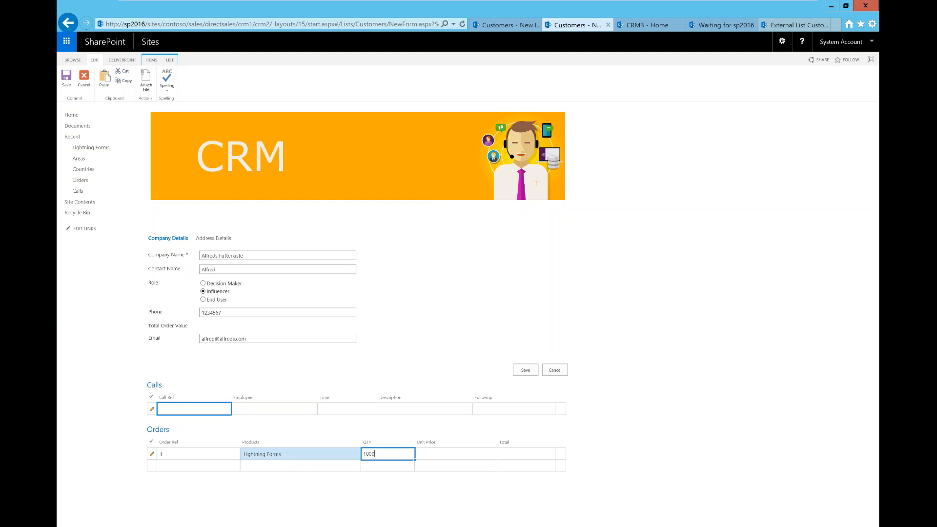
{"action": "key", "text": "Tab"}
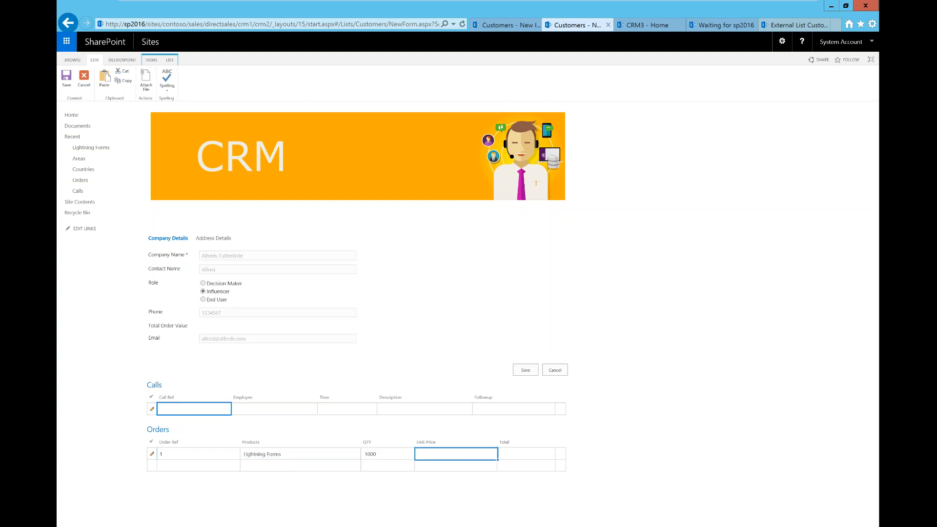
{"action": "type", "text": "10"}
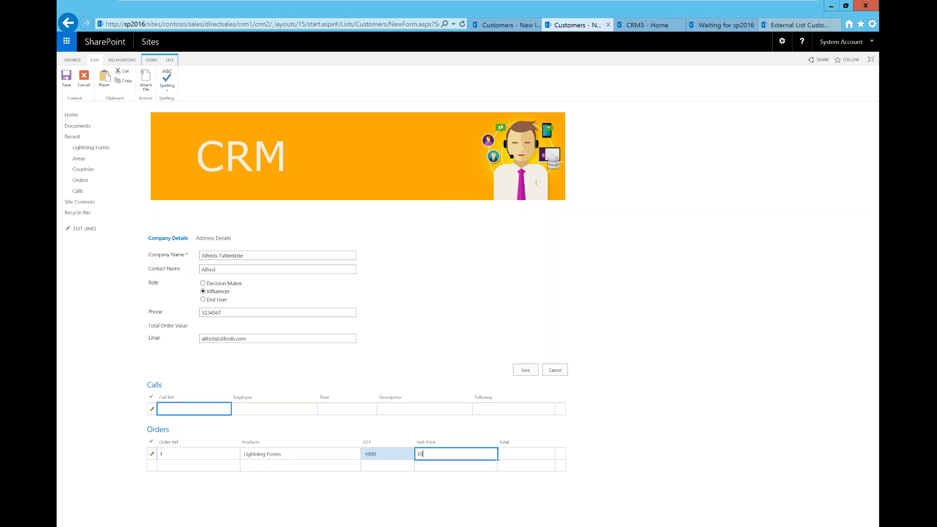
{"action": "key", "text": "Tab"}
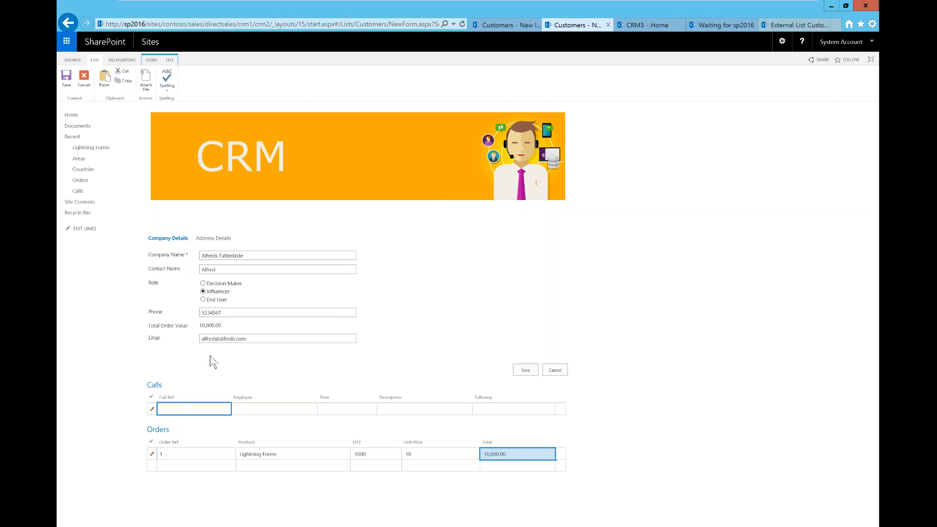
Add a second order: DesliverPoint Permissions, quantity 100, unit price 20
{"action": "left_click", "coordinate": [215, 466]}
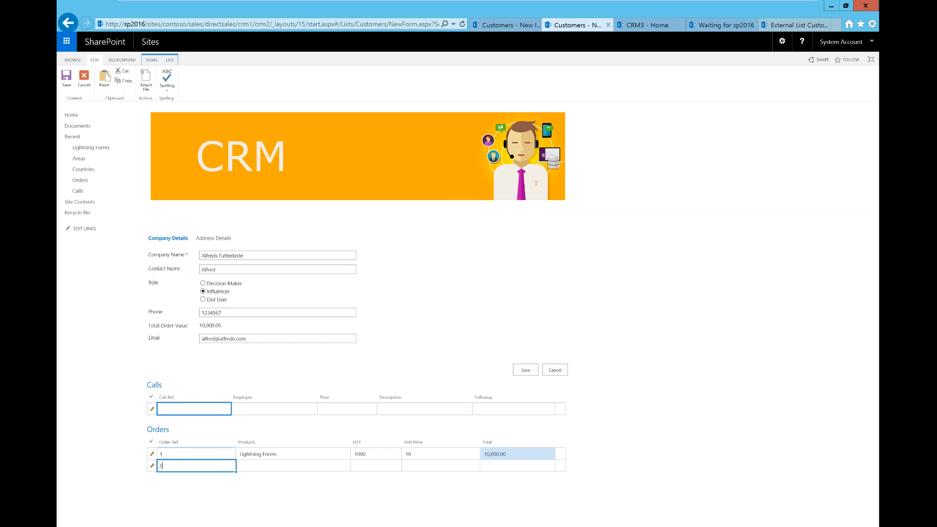
{"action": "key", "text": "Tab"}
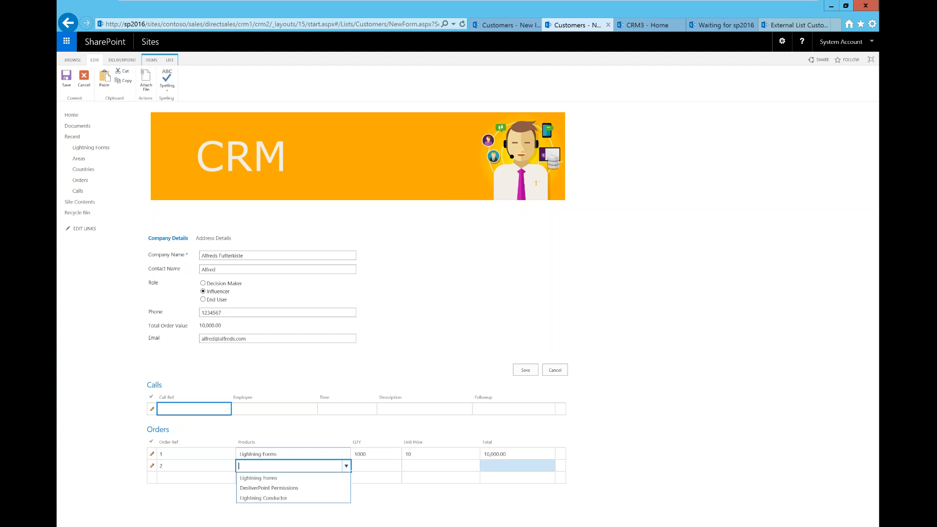
{"action": "left_click", "coordinate": [306, 488]}
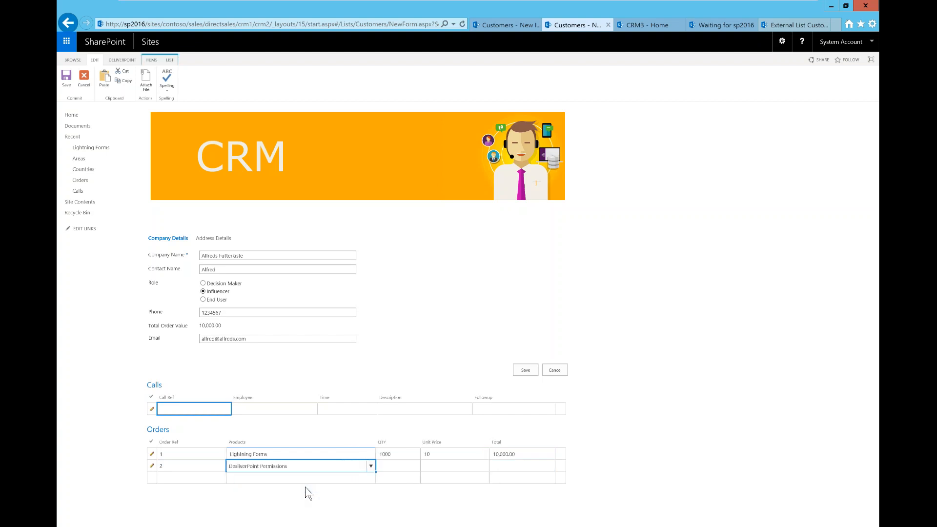
{"action": "left_click", "coordinate": [400, 467]}
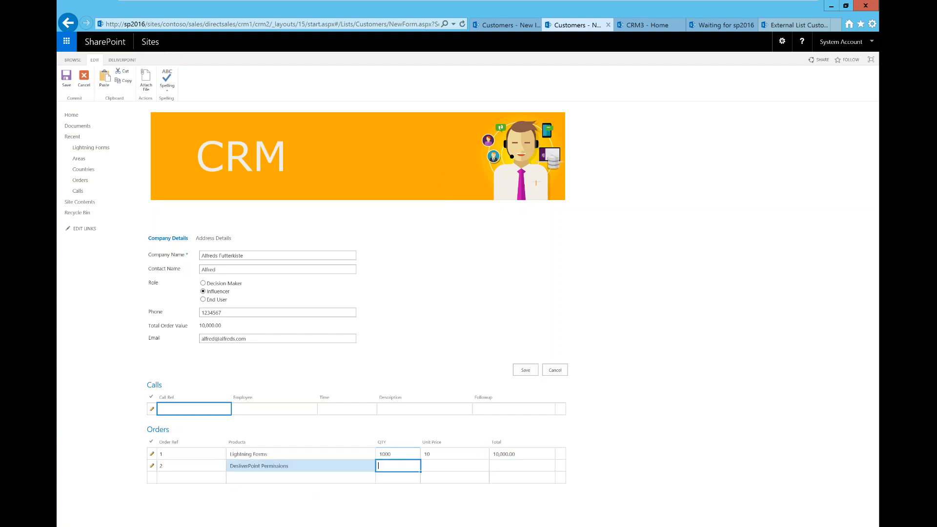
{"action": "type", "text": "100"}
{"action": "key", "text": "Tab"}
{"action": "type", "text": "20"}
{"action": "key", "text": "Tab"}
{"action": "key", "text": "Tab"}
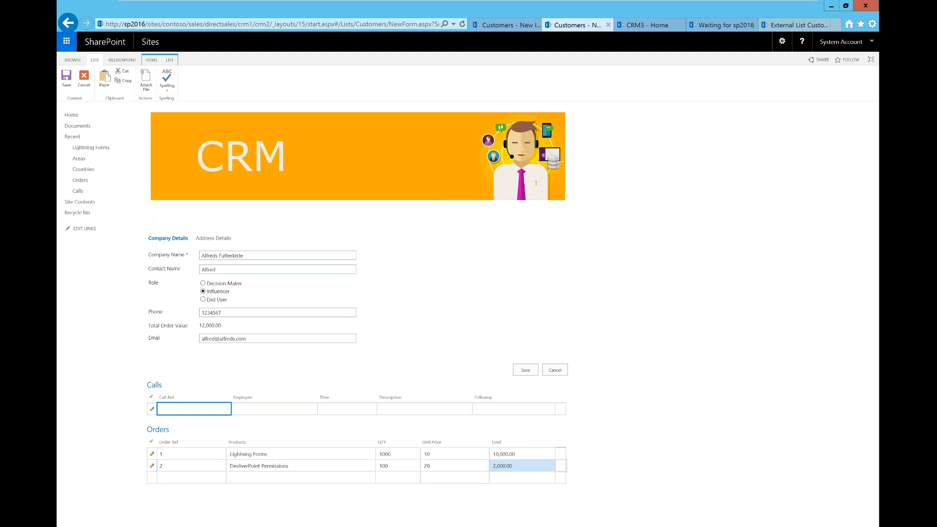
On the CRM3 site, go through Site contents to Customers and start a new item
{"action": "left_click", "coordinate": [644, 25]}
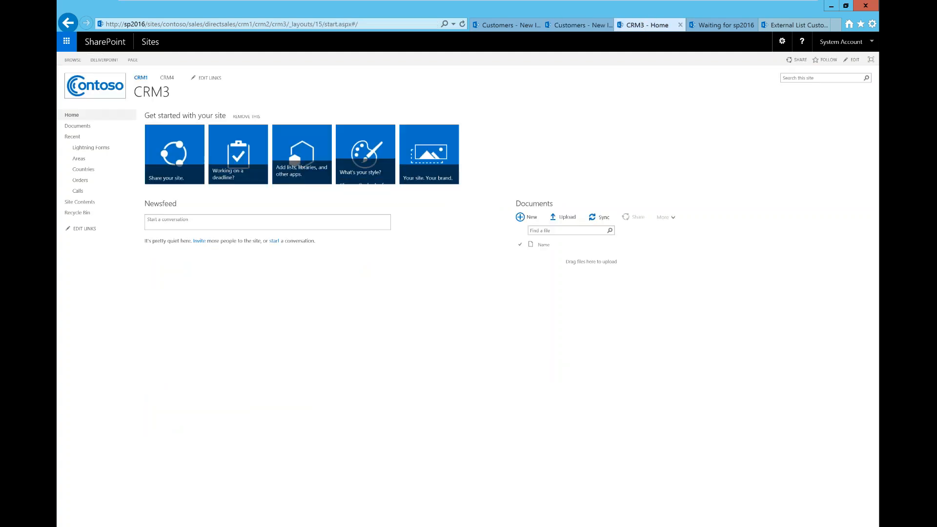
{"action": "left_click", "coordinate": [781, 42]}
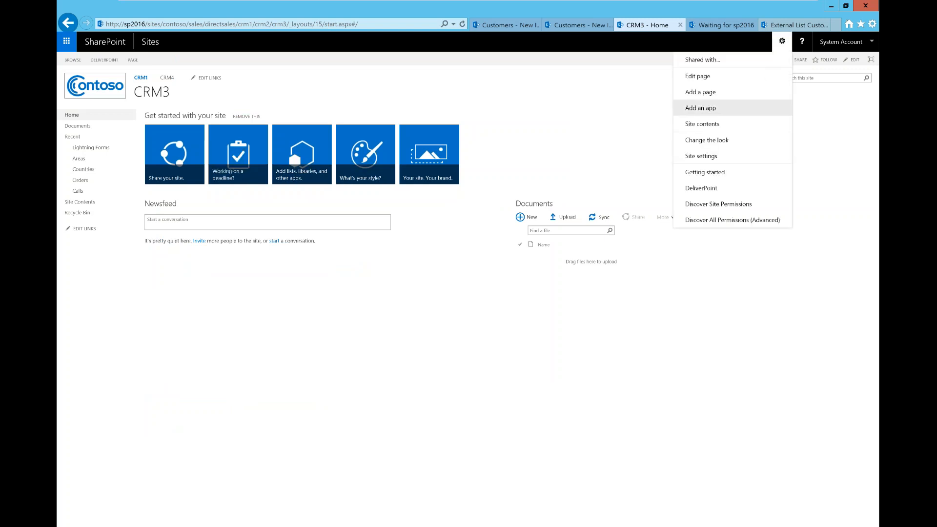
{"action": "left_click", "coordinate": [716, 128]}
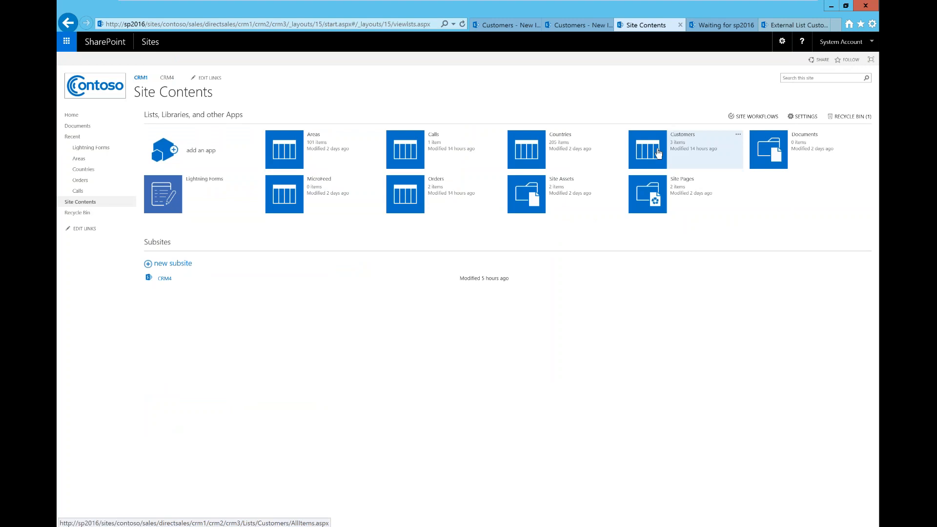
{"action": "left_click", "coordinate": [657, 153]}
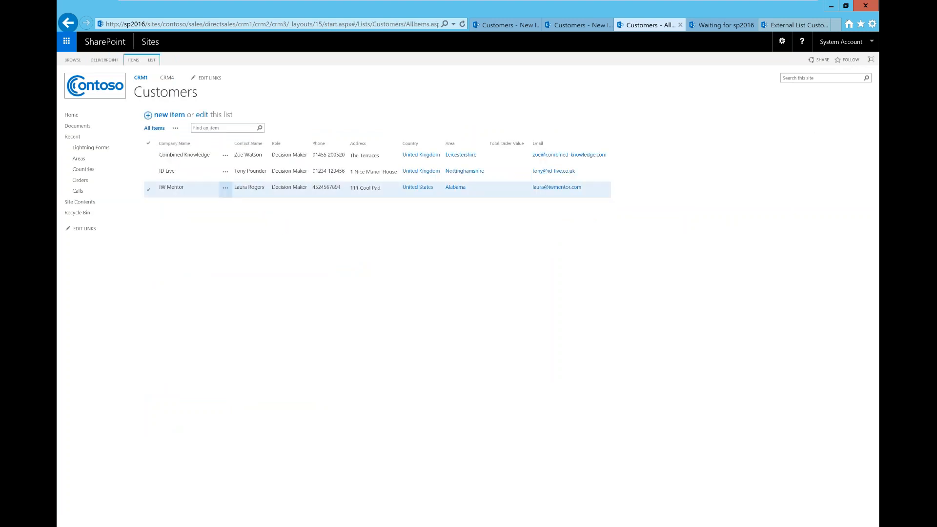
{"action": "left_click", "coordinate": [179, 118]}
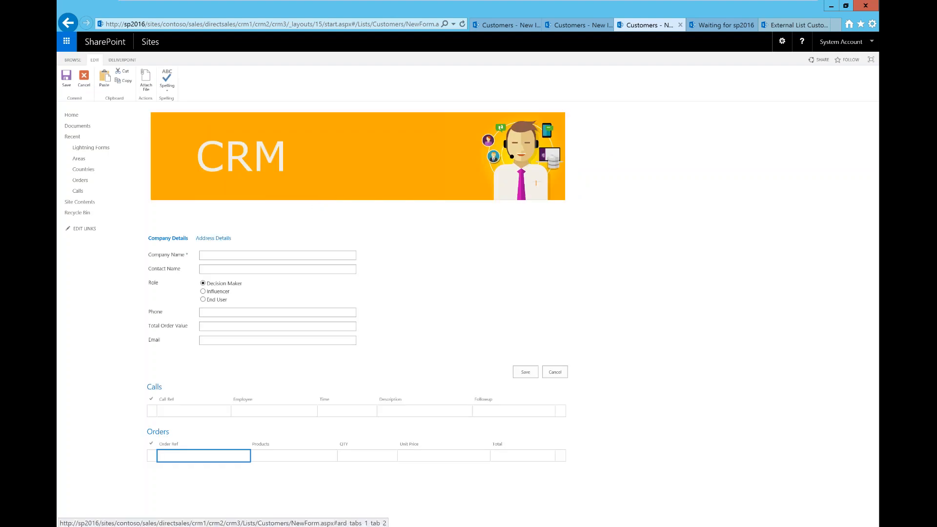
Look over the Address Details tab and Area choices, then cancel the blank crm3 customer form unsaved
{"action": "left_click", "coordinate": [213, 238]}
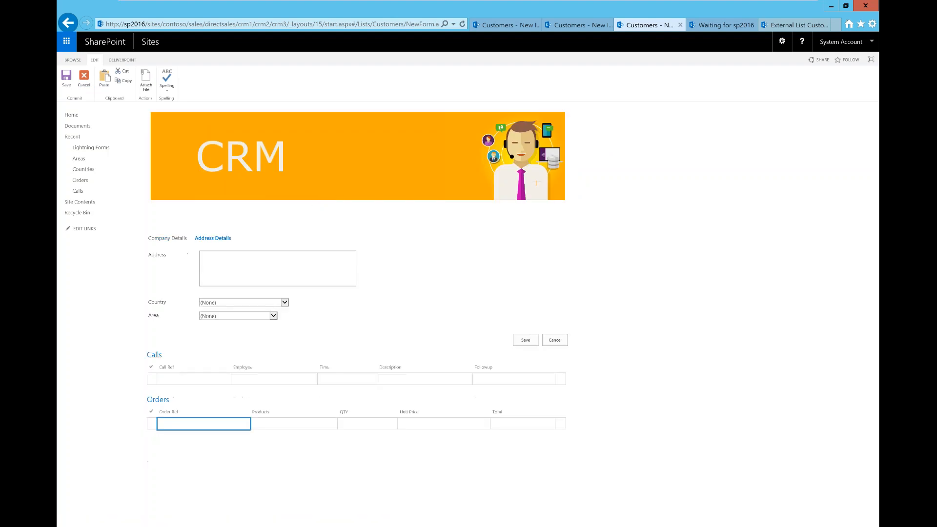
{"action": "left_click", "coordinate": [243, 316]}
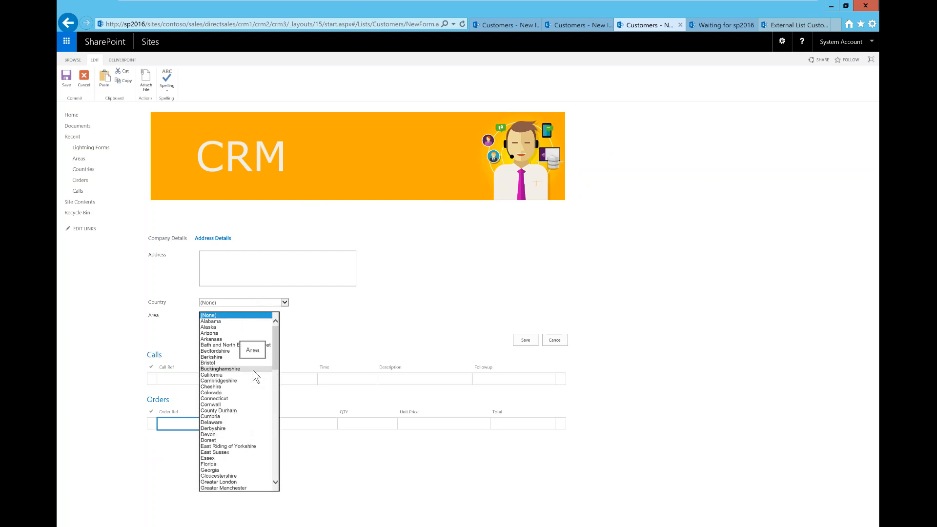
{"action": "left_click", "coordinate": [517, 303]}
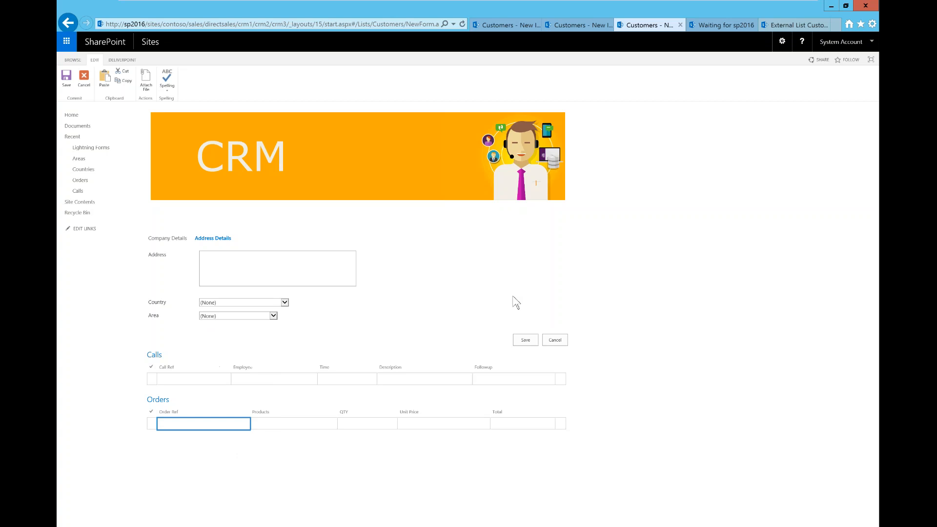
{"action": "left_click", "coordinate": [88, 88]}
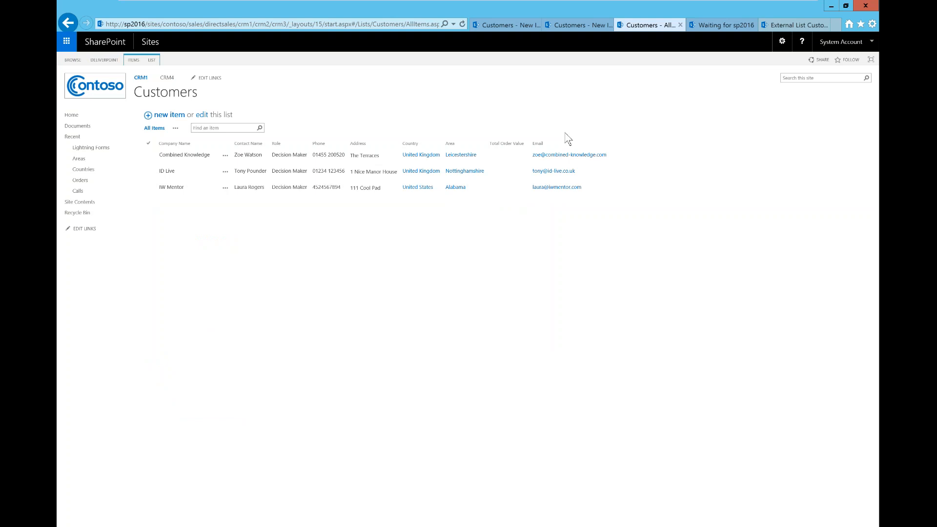
Customize the Customers Default New Lightning Form and show the Company Details group's Address Details tab in the designer
{"action": "left_click", "coordinate": [149, 60]}
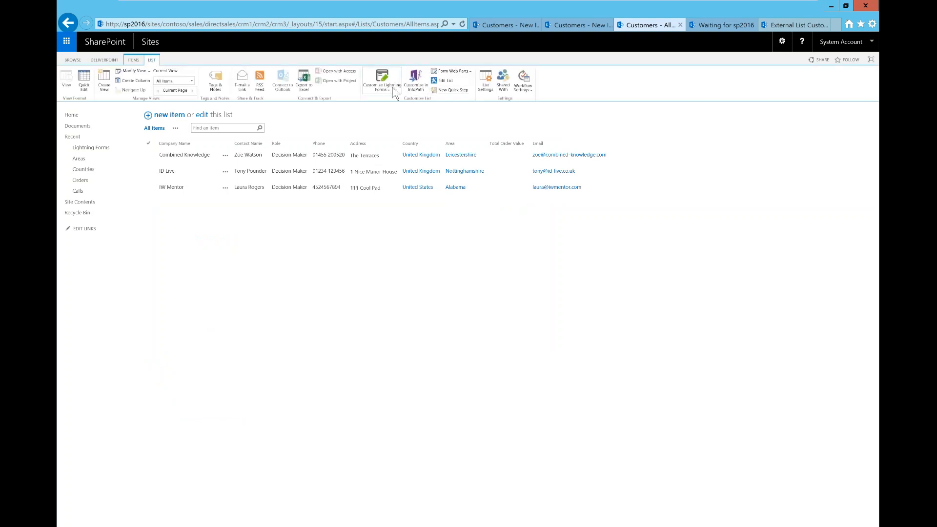
{"action": "left_click", "coordinate": [383, 85]}
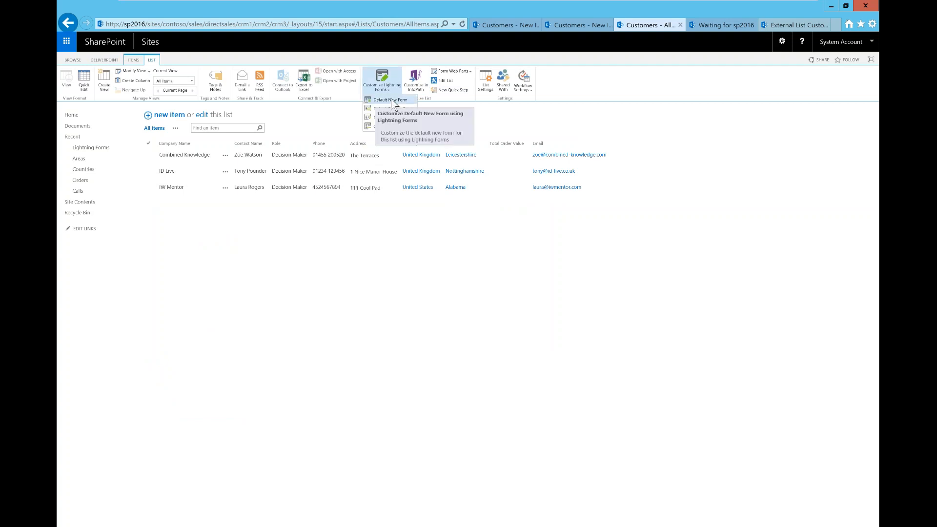
{"action": "left_click", "coordinate": [390, 101]}
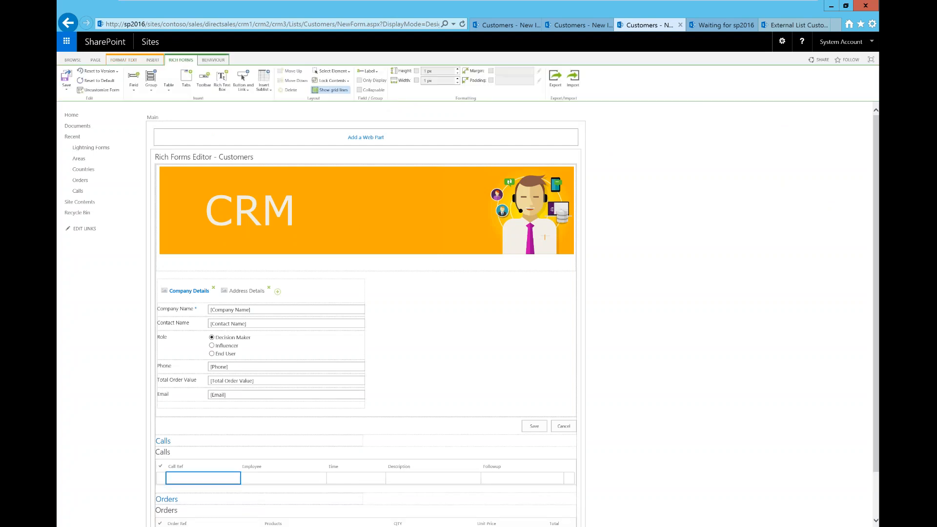
{"action": "left_click", "coordinate": [257, 297]}
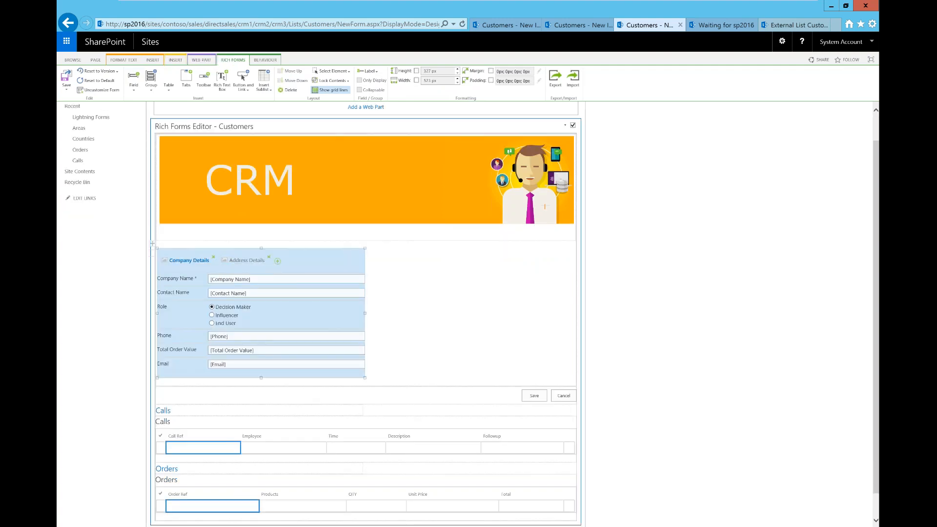
{"action": "left_click", "coordinate": [257, 263]}
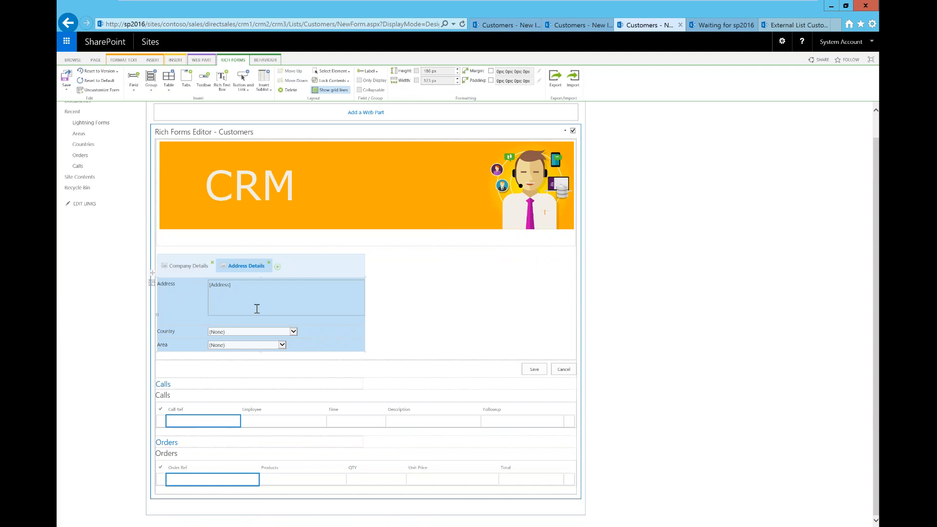
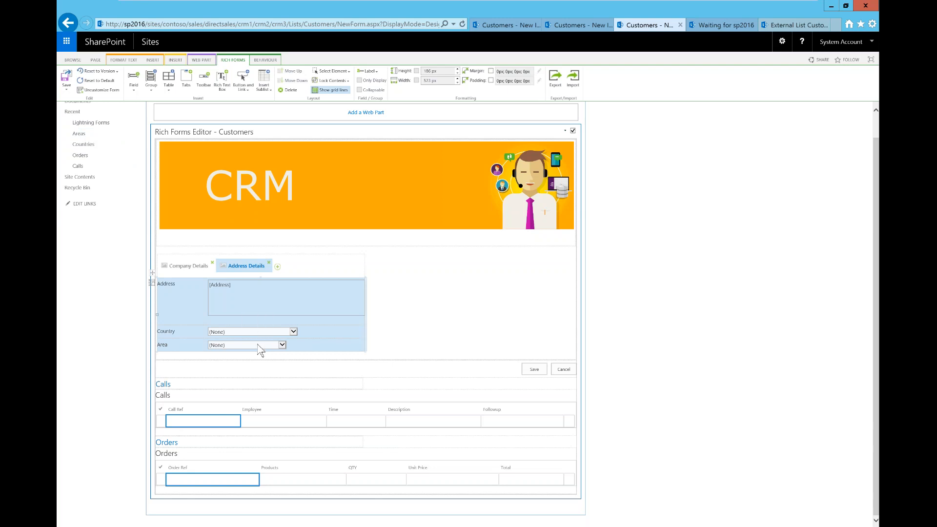
Open the filter Query Editor for the Area field from the Behaviour tab and add a condition
{"action": "left_click", "coordinate": [258, 345]}
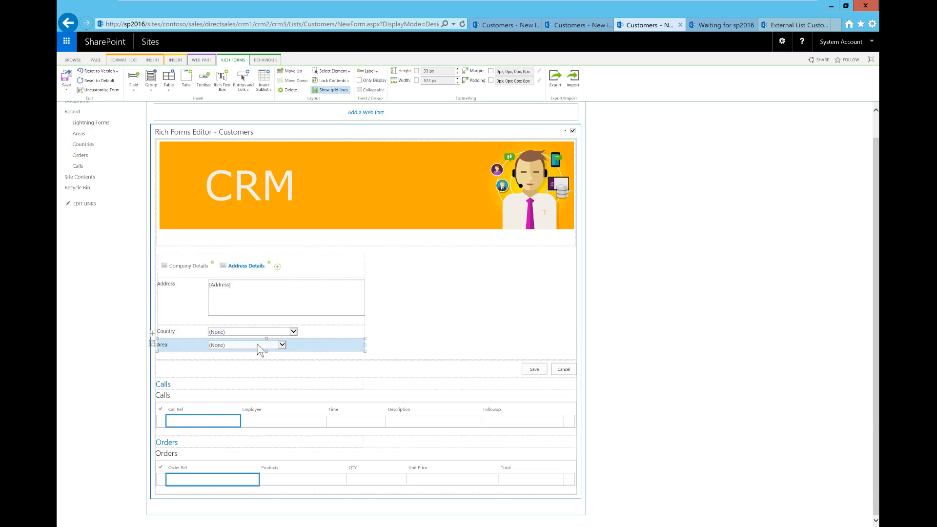
{"action": "left_click", "coordinate": [266, 60]}
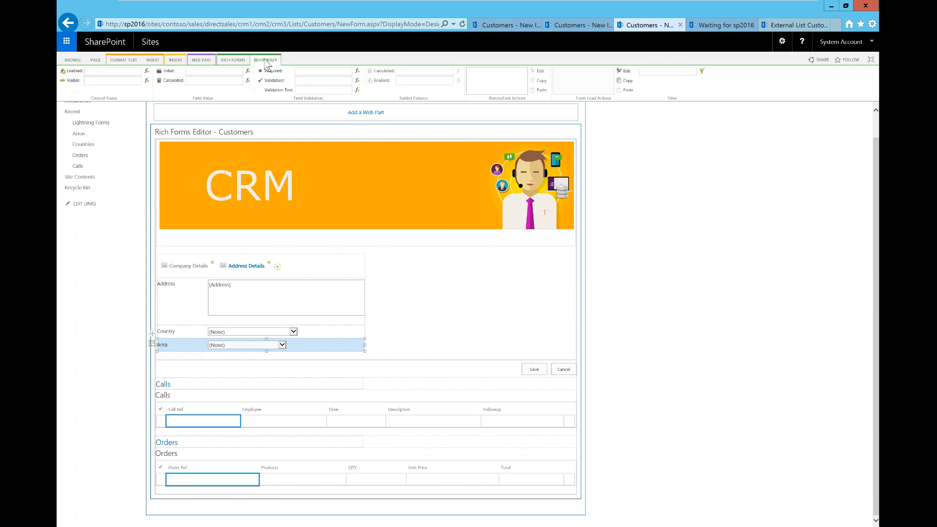
{"action": "left_click", "coordinate": [702, 71]}
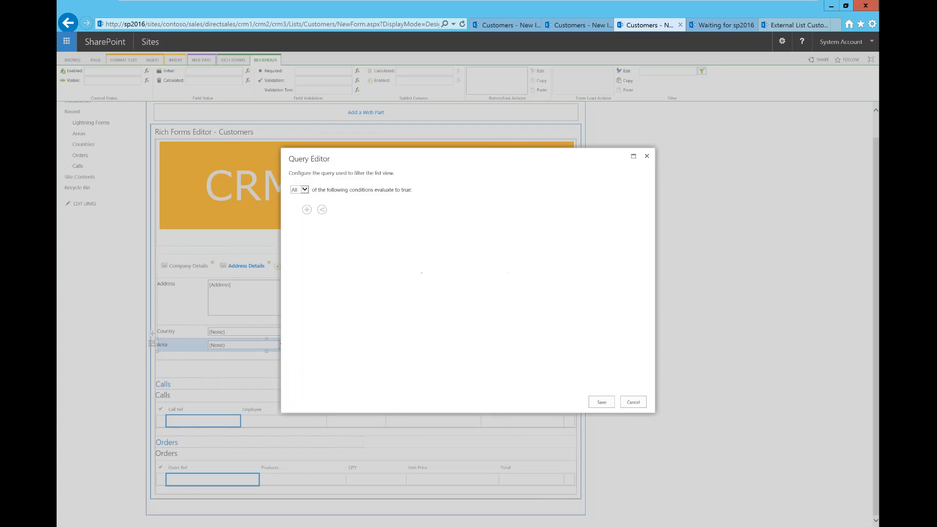
{"action": "left_click", "coordinate": [307, 210]}
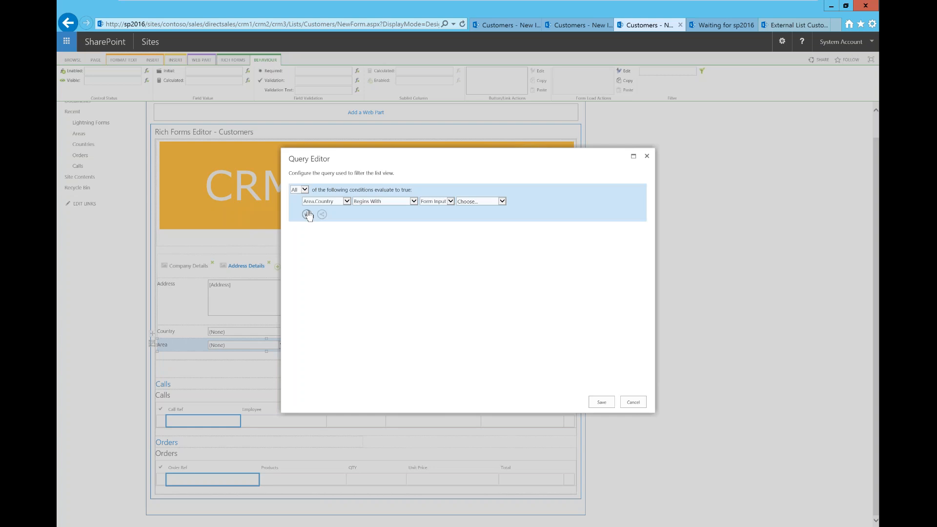
Set the Area.Country condition to Contains, with Expression as the value type
{"action": "left_click", "coordinate": [413, 202]}
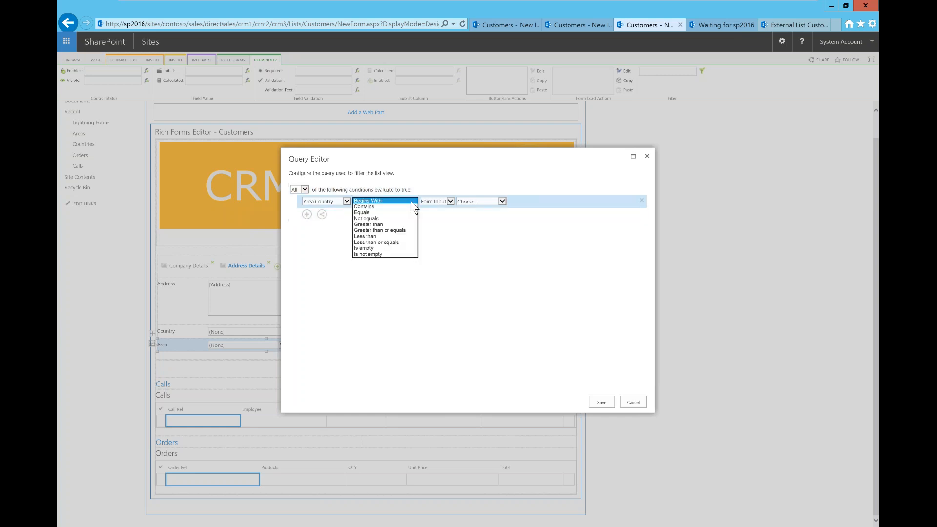
{"action": "left_click", "coordinate": [398, 207]}
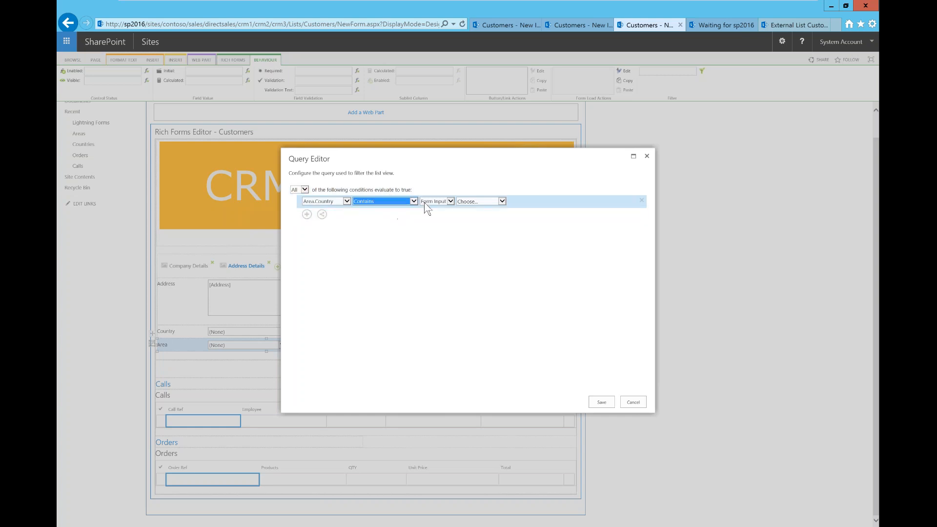
{"action": "left_click", "coordinate": [449, 203]}
{"action": "left_click", "coordinate": [448, 202]}
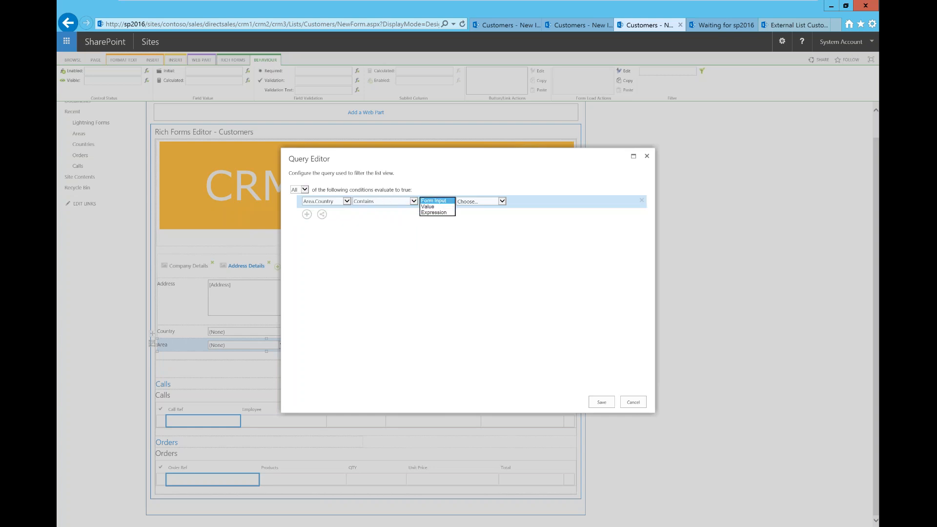
{"action": "left_click", "coordinate": [494, 202]}
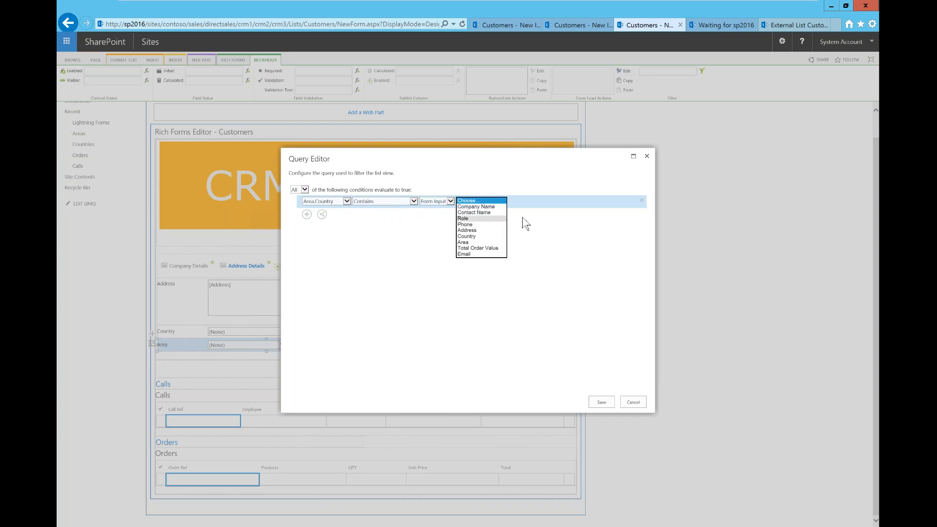
{"action": "left_click", "coordinate": [447, 203]}
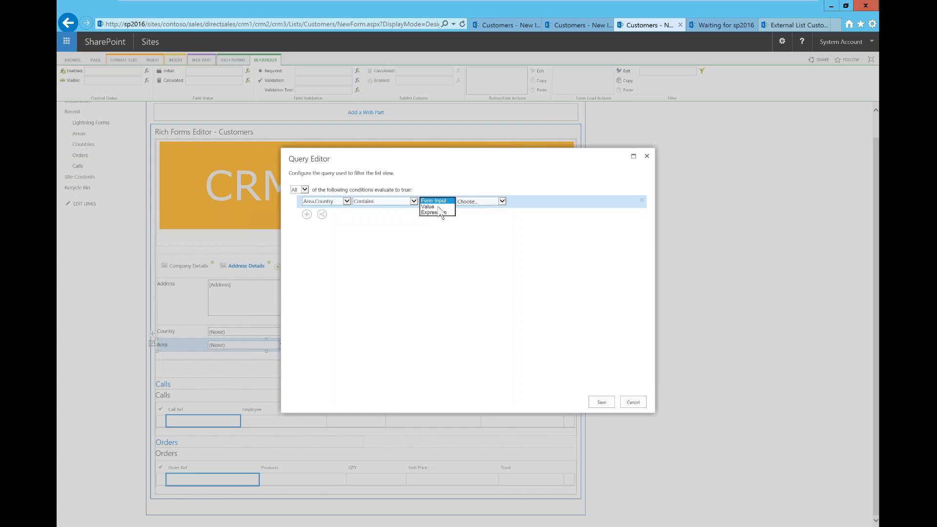
{"action": "left_click", "coordinate": [435, 206]}
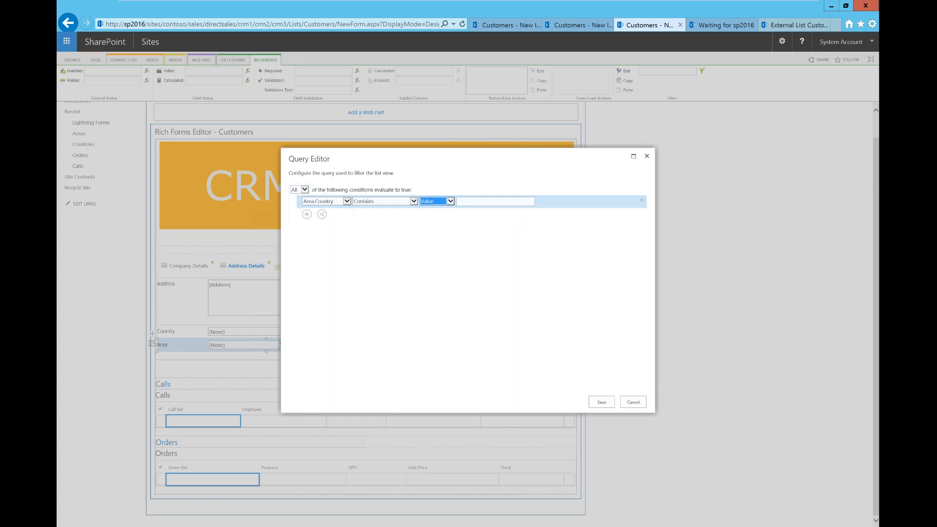
{"action": "left_click", "coordinate": [448, 201]}
{"action": "left_click", "coordinate": [439, 205]}
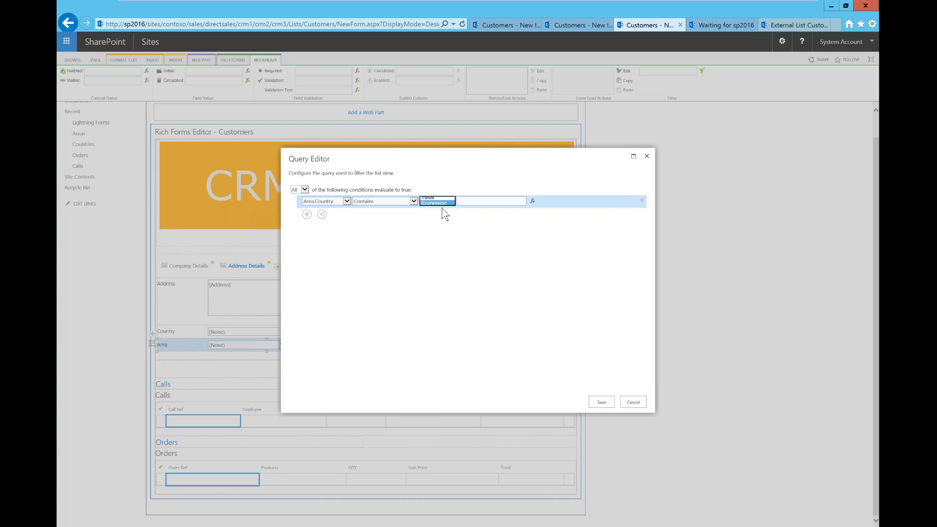
Build the expression [[Country.Value]] and save both the expression and the filter query
{"action": "left_click", "coordinate": [533, 201]}
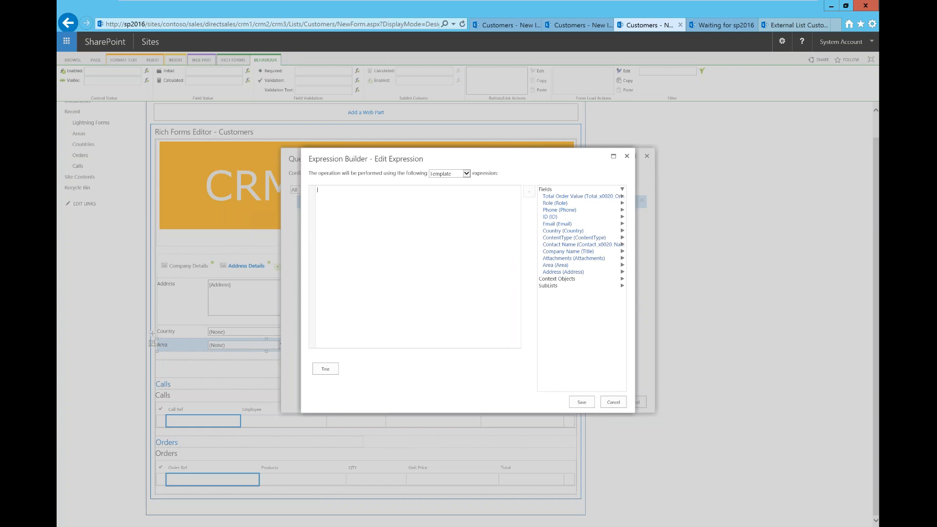
{"action": "left_click", "coordinate": [616, 231]}
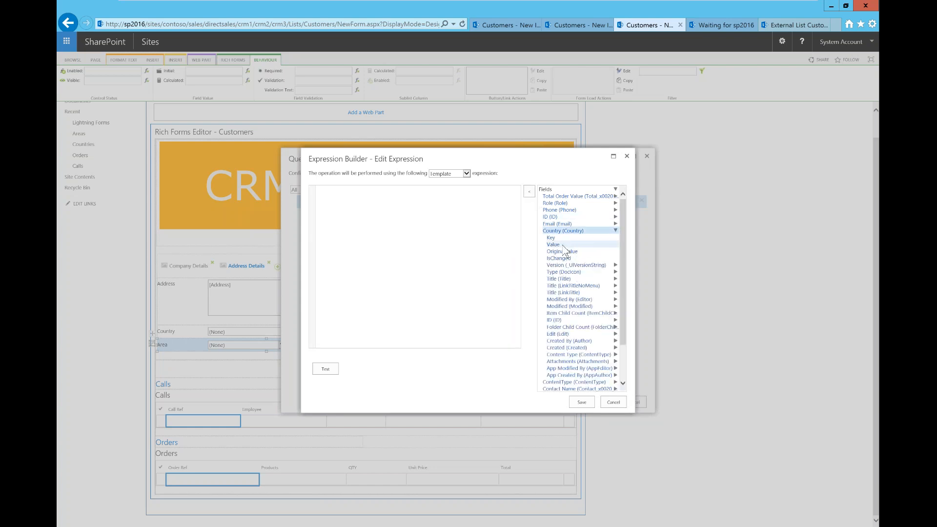
{"action": "double_click", "coordinate": [564, 245]}
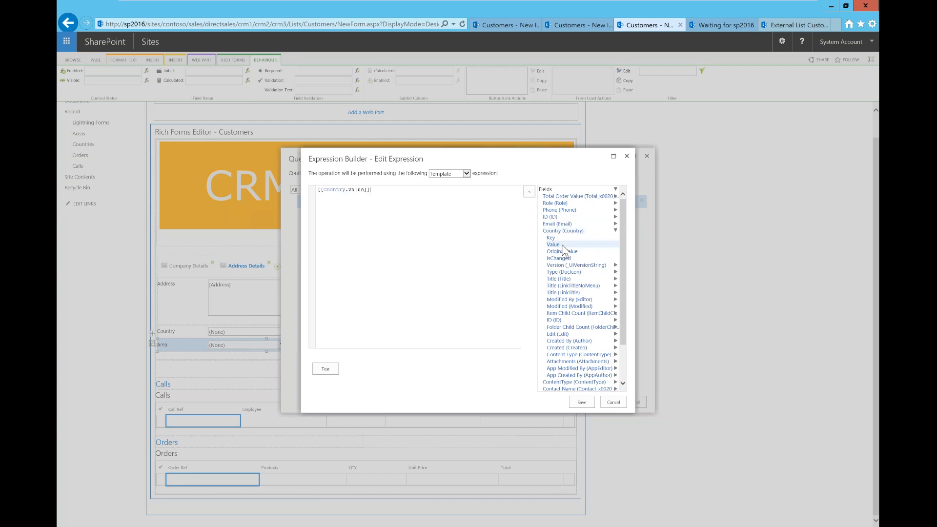
{"action": "left_click", "coordinate": [583, 403]}
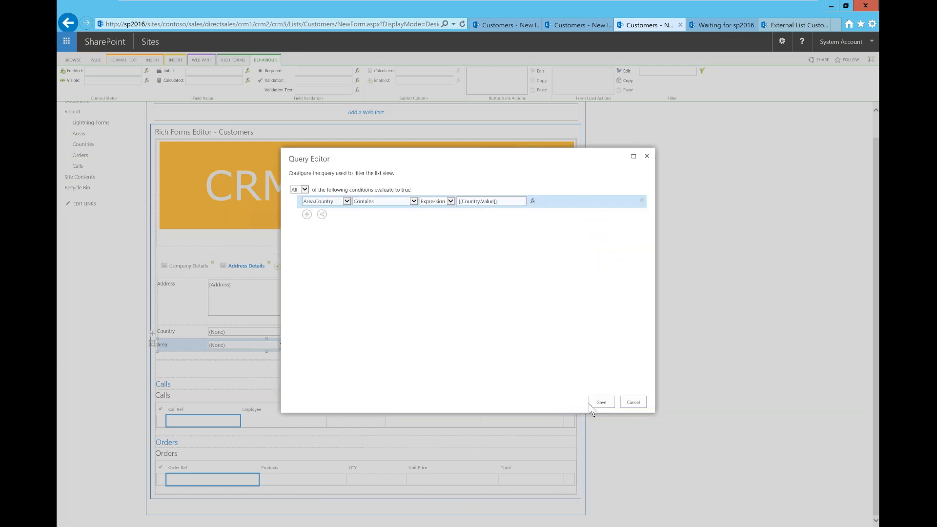
{"action": "left_click", "coordinate": [602, 402]}
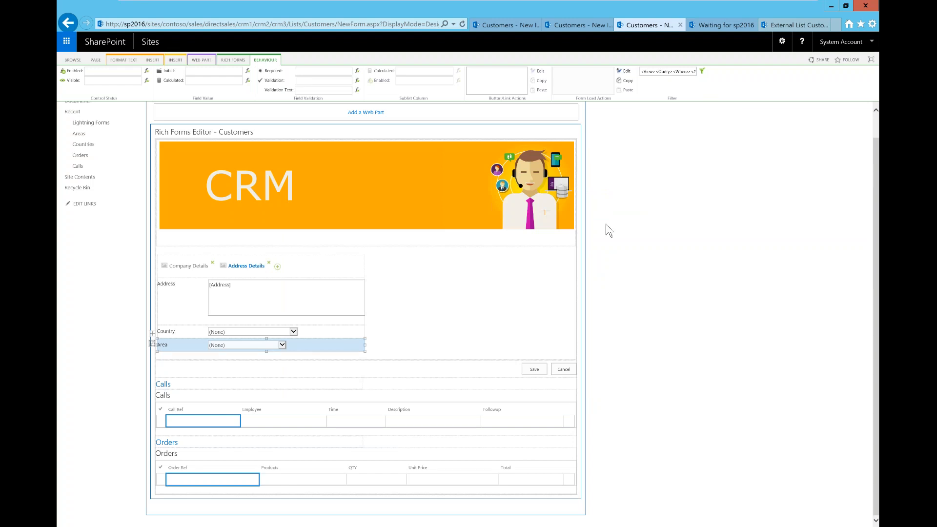
Save the customised Customers rich form, then start a new item in the Customers list
{"action": "left_click", "coordinate": [232, 60]}
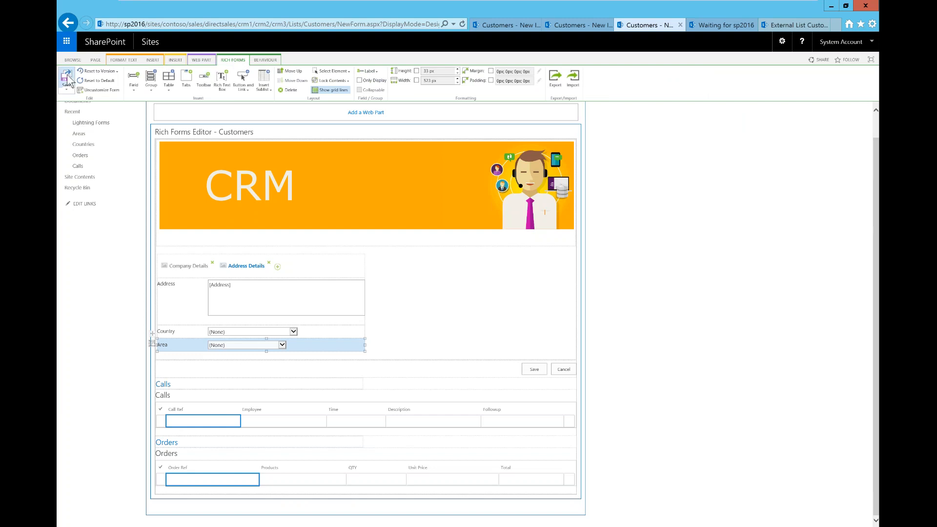
{"action": "left_click", "coordinate": [67, 79]}
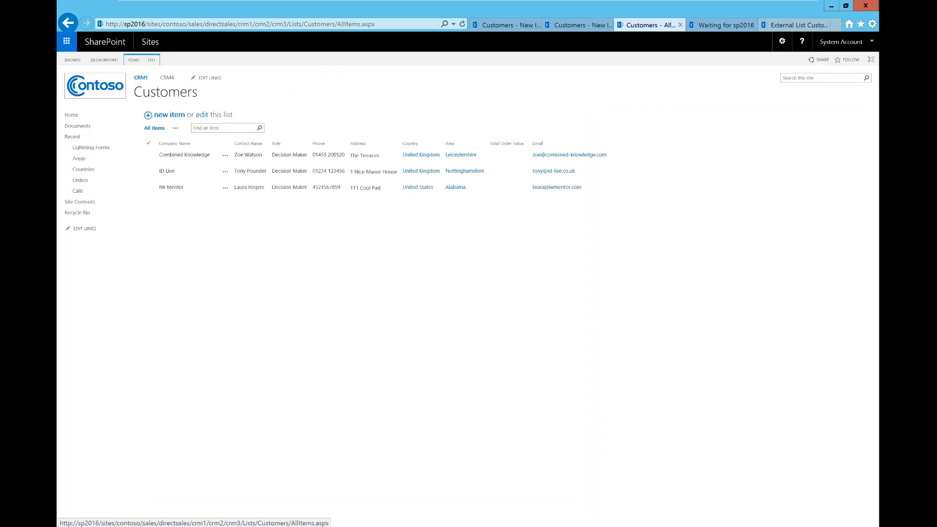
{"action": "left_click", "coordinate": [166, 86]}
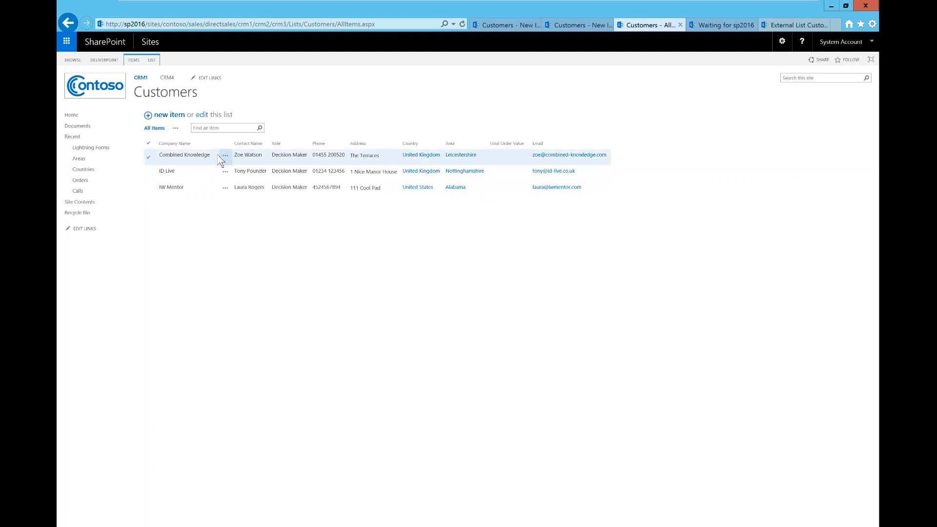
{"action": "left_click", "coordinate": [178, 117]}
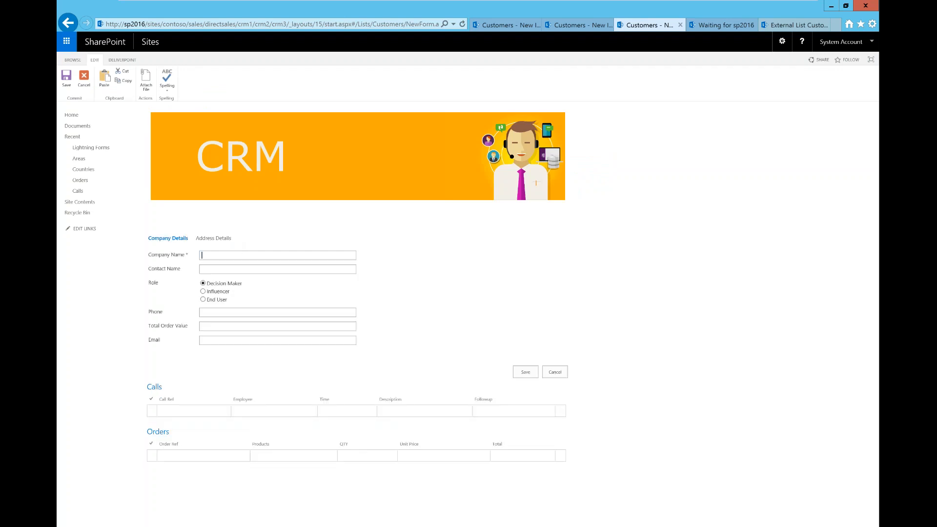
Enter company 'test' with a contact name and phone number, then go to the CRM3 home page
{"action": "type", "text": "test"}
{"action": "key", "text": "Tab"}
{"action": "type", "text": "Sandy"}
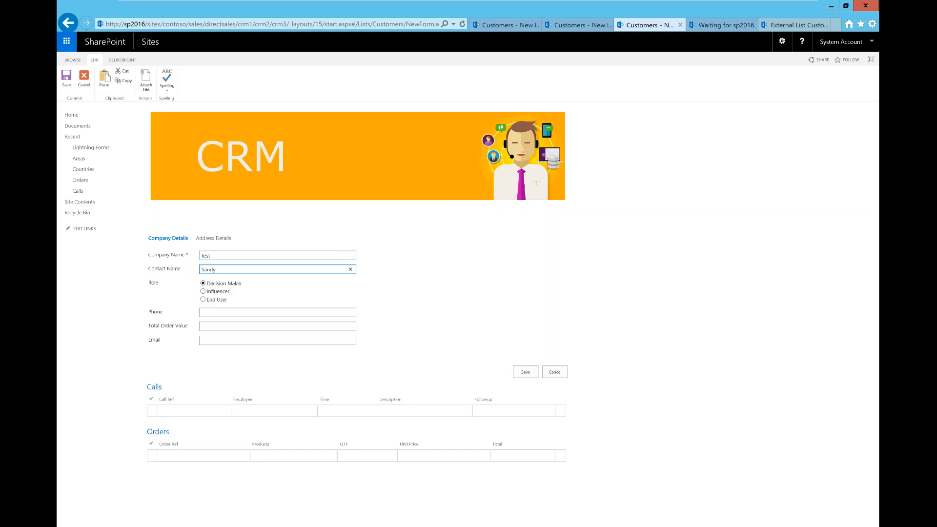
{"action": "key", "text": "Tab"}
{"action": "type", "text": "234567"}
{"action": "key", "text": "Tab"}
{"action": "key", "text": "Tab"}
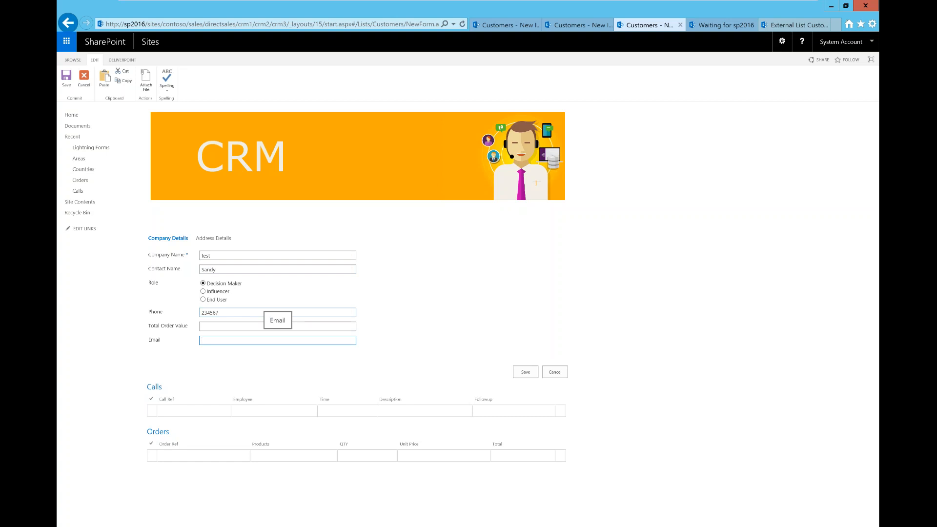
{"action": "left_click", "coordinate": [262, 24]}
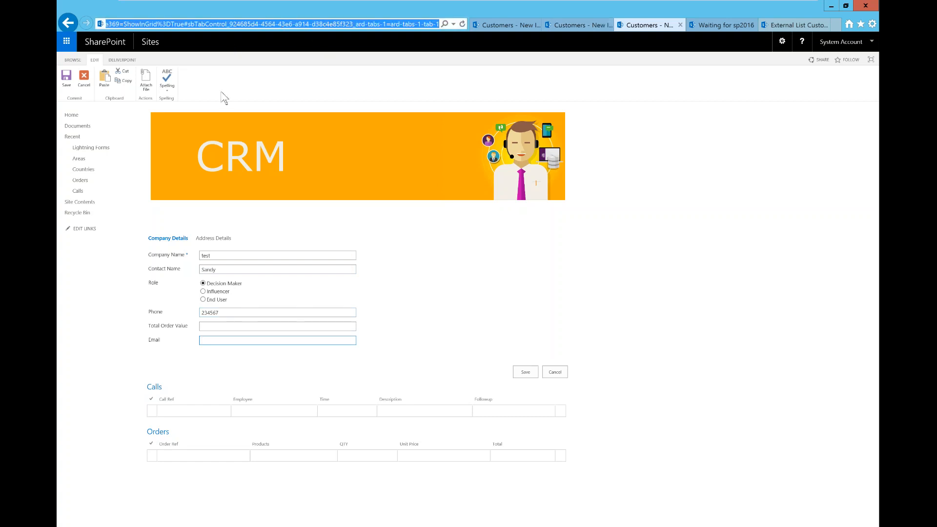
{"action": "left_click", "coordinate": [72, 115]}
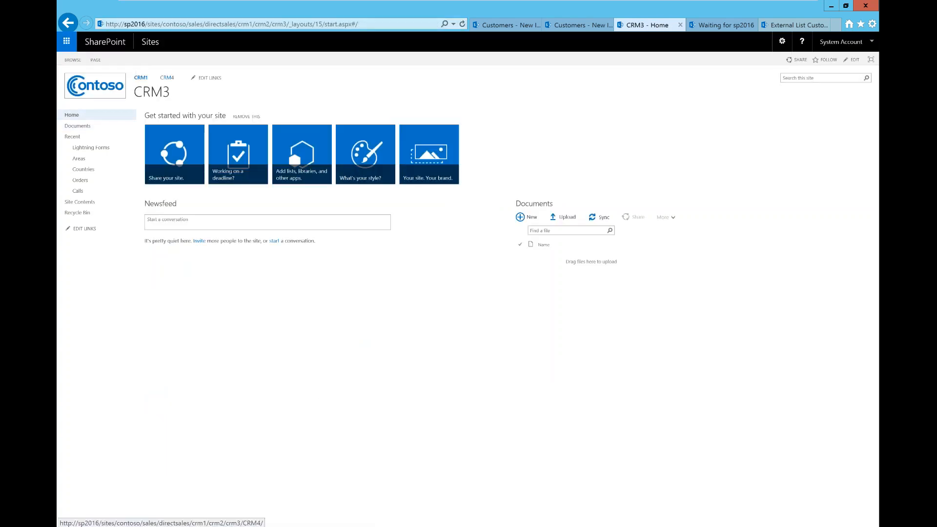
{"action": "left_click", "coordinate": [167, 77]}
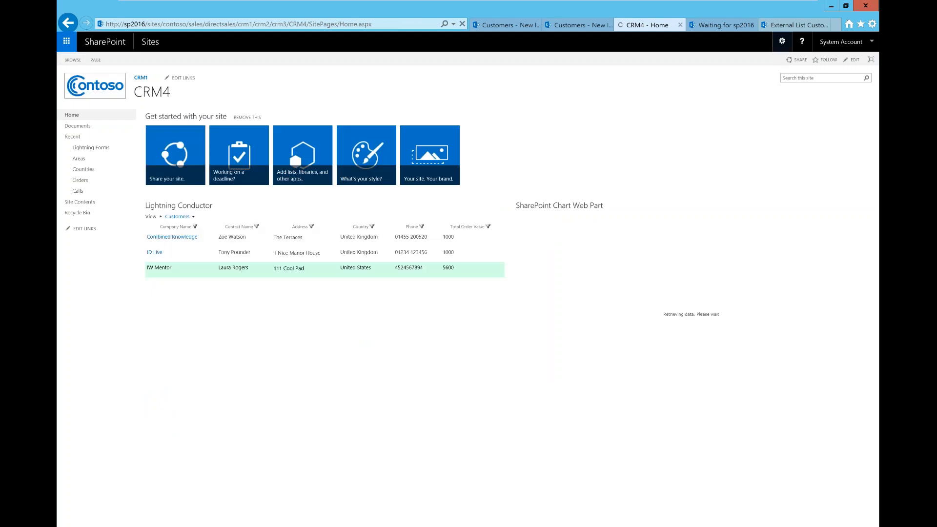
{"action": "left_click", "coordinate": [782, 42]}
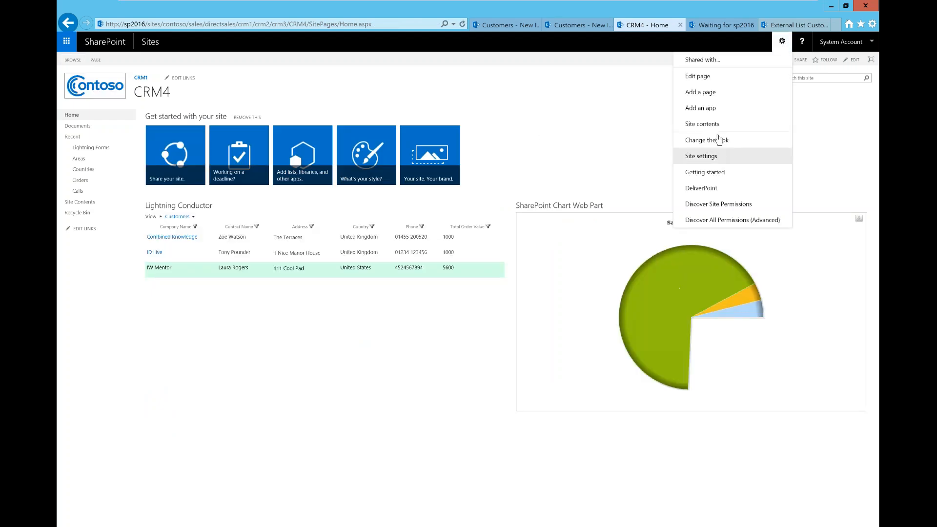
{"action": "left_click", "coordinate": [702, 123]}
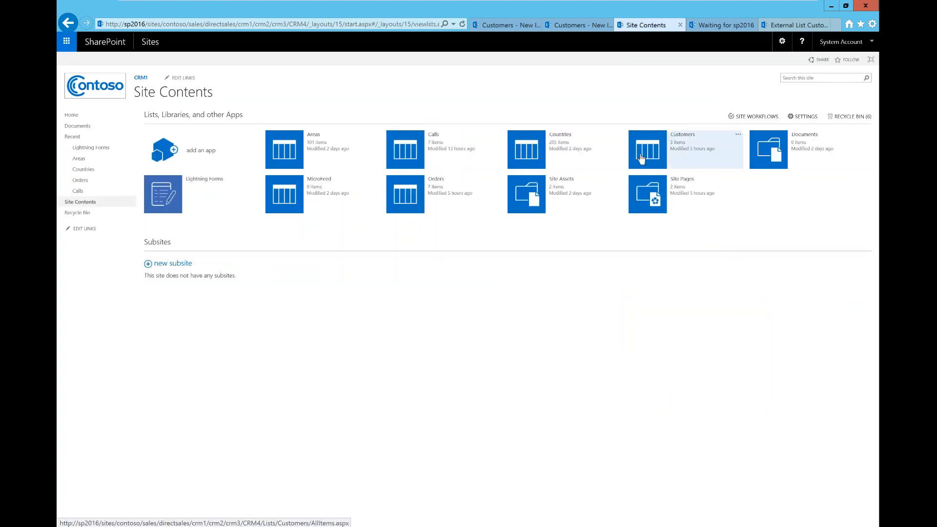
{"action": "left_click", "coordinate": [640, 159]}
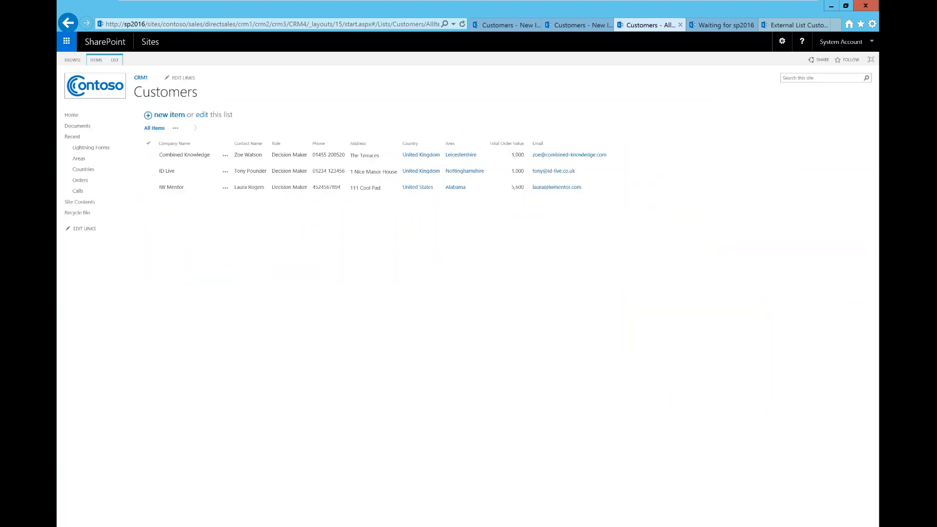
{"action": "left_click", "coordinate": [172, 118]}
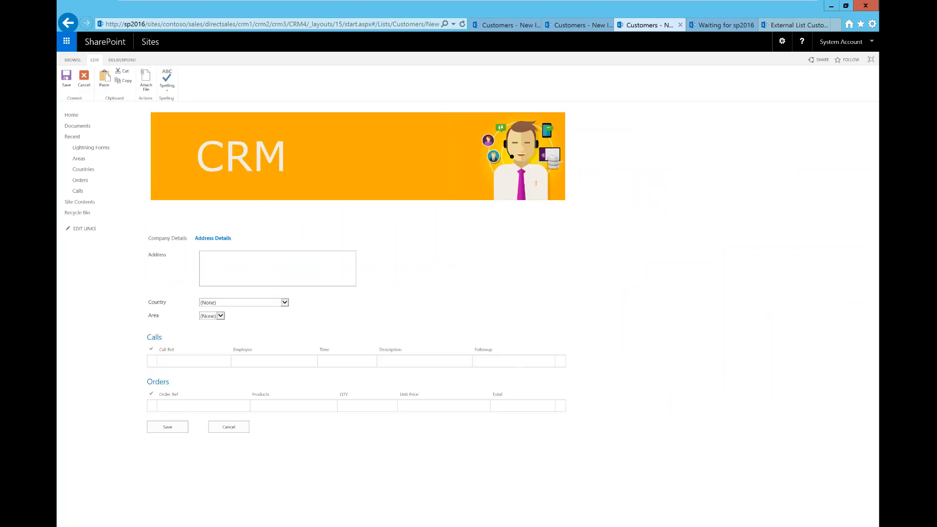
On Company Details, enter company 'Sandy LL' with the contact's name, phone and e-mail
{"action": "left_click", "coordinate": [167, 238]}
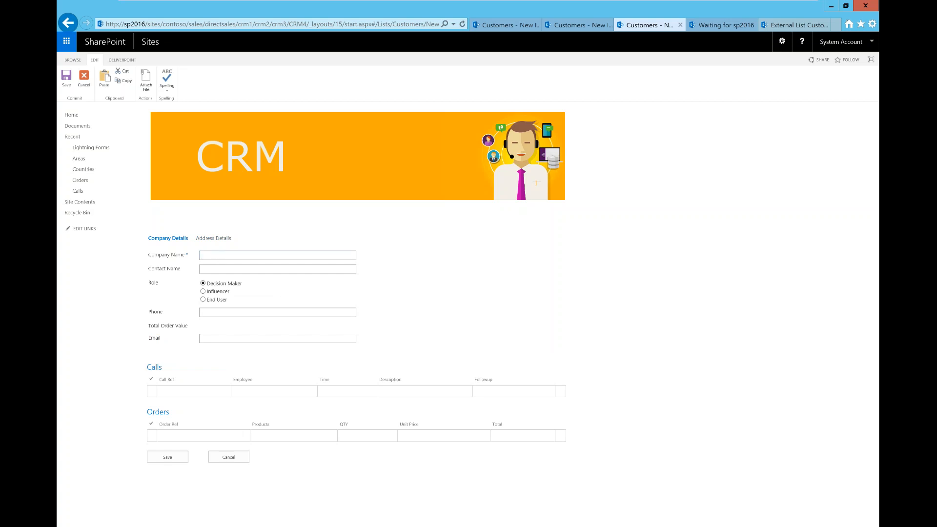
{"action": "type", "text": "Sandy LL"}
{"action": "left_click", "coordinate": [254, 266]}
{"action": "left_click", "coordinate": [262, 311]}
{"action": "type", "text": "1234567"}
{"action": "left_click", "coordinate": [261, 338]}
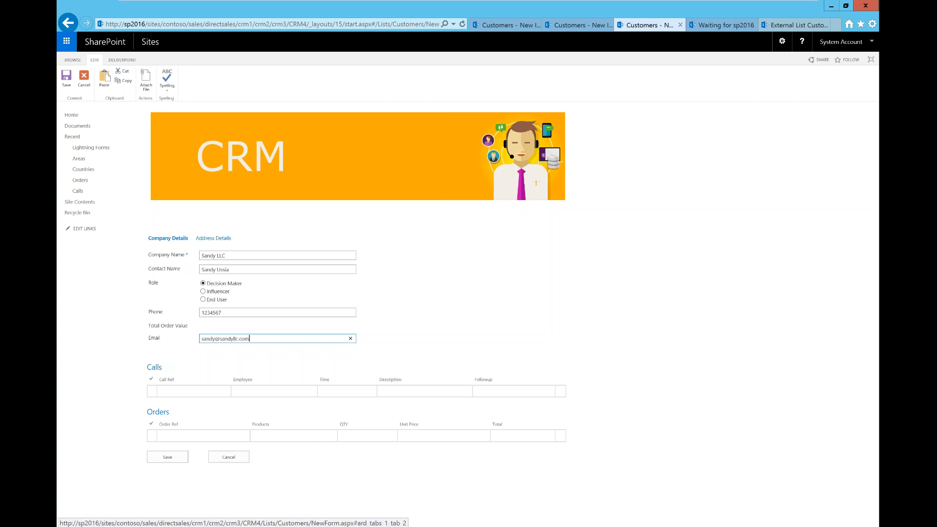
On Address Details, enter address NOMAD, country United States and area California
{"action": "left_click", "coordinate": [213, 238]}
{"action": "left_click", "coordinate": [229, 263]}
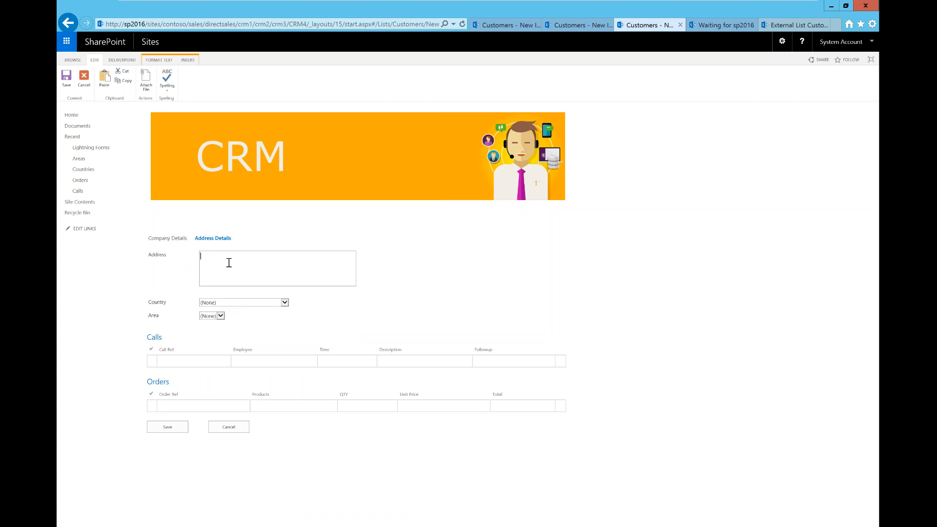
{"action": "type", "text": "NOMAD"}
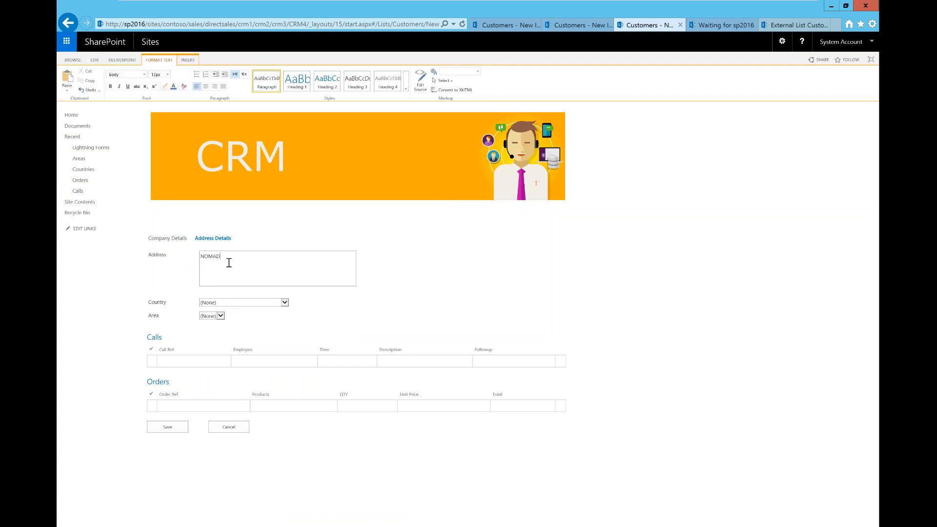
{"action": "left_click", "coordinate": [286, 303]}
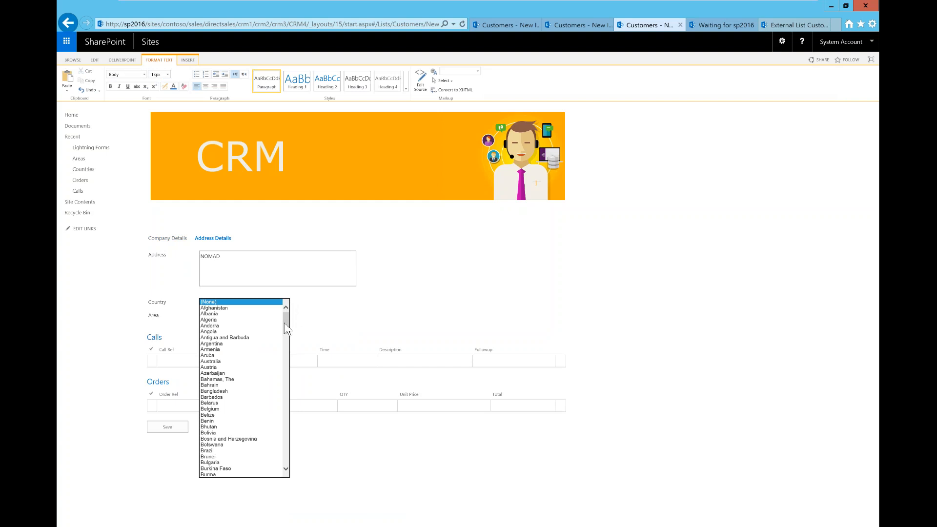
{"action": "left_click_drag", "start_coordinate": [285, 330], "coordinate": [301, 510]}
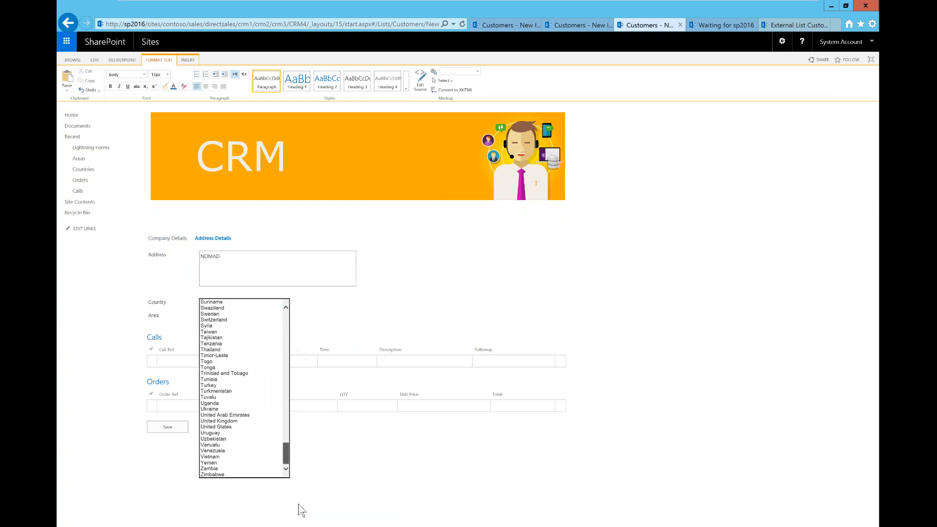
{"action": "left_click", "coordinate": [221, 428]}
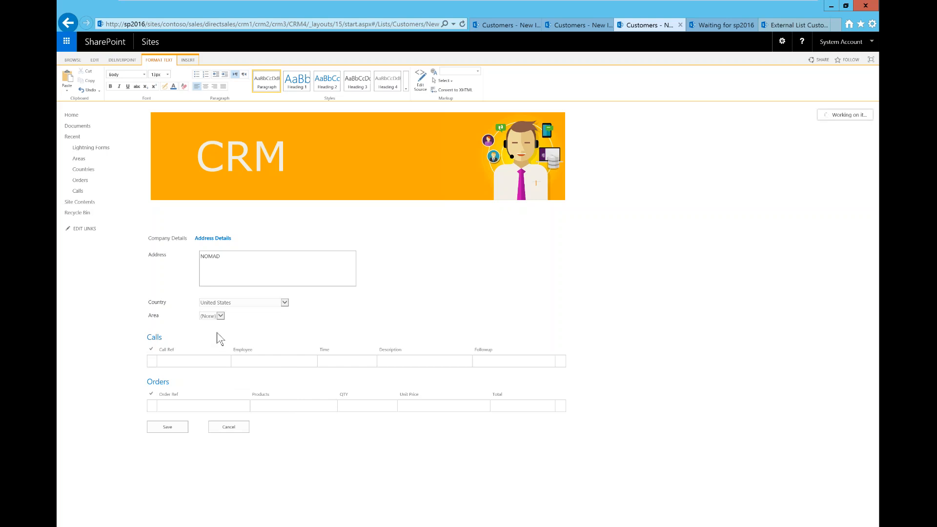
{"action": "left_click", "coordinate": [243, 317]}
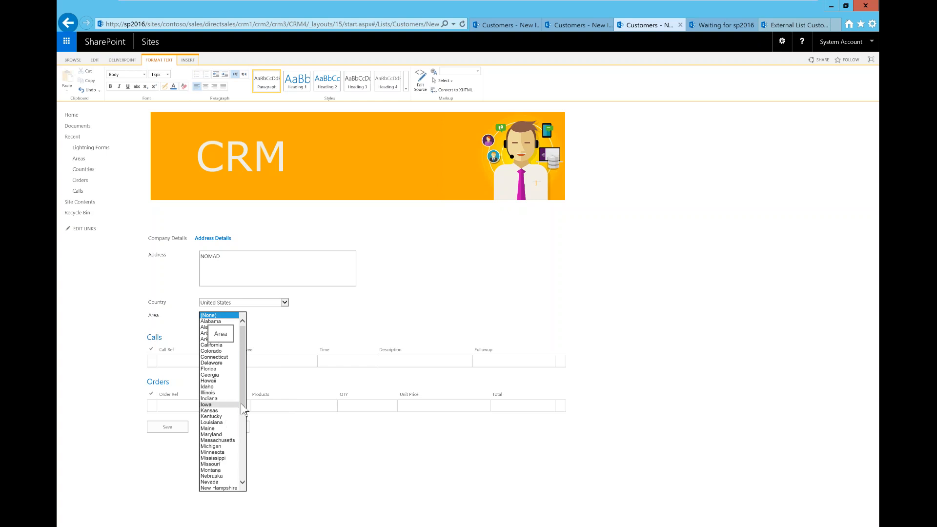
{"action": "left_click_drag", "start_coordinate": [245, 404], "coordinate": [241, 369]}
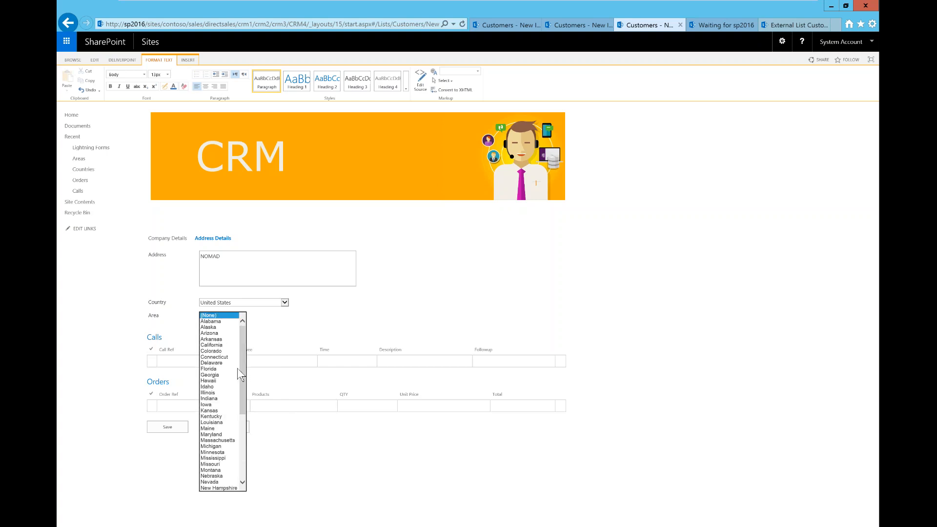
{"action": "left_click", "coordinate": [215, 345]}
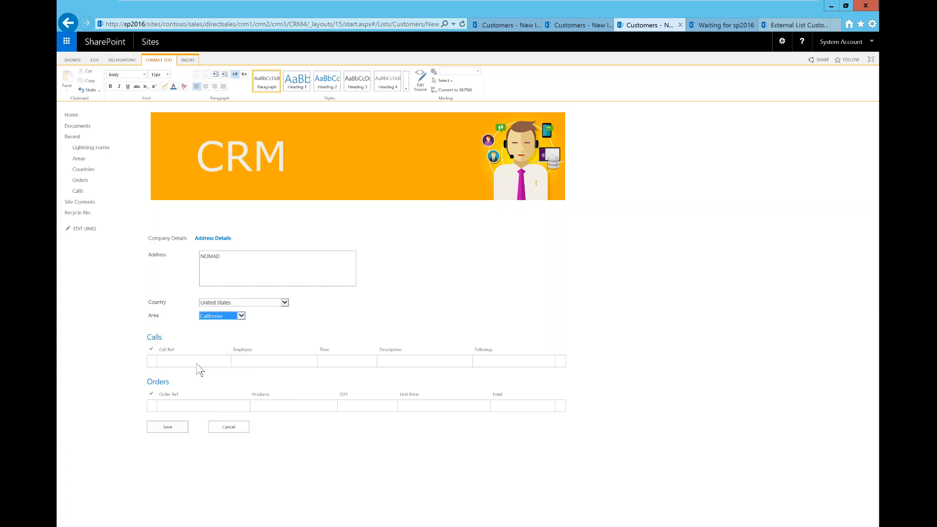
{"action": "left_click", "coordinate": [195, 364]}
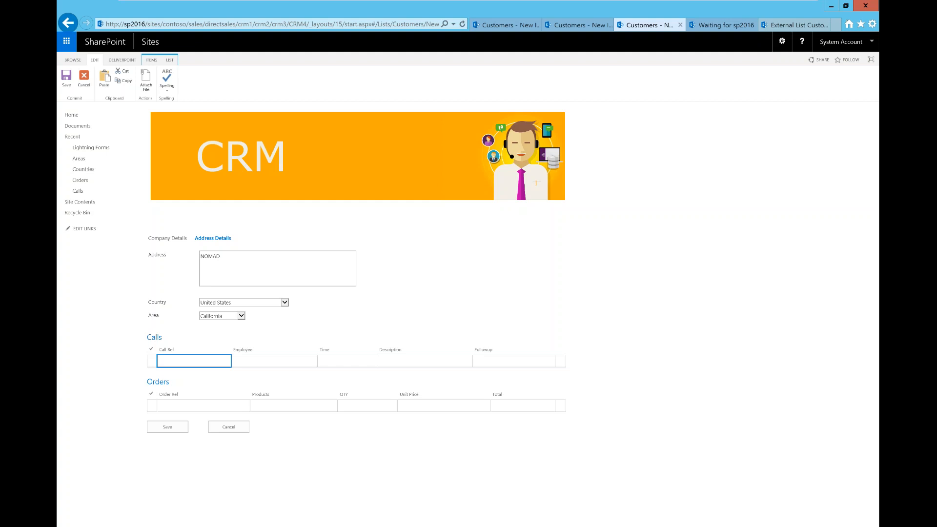
Cancel the other unfinished customer and open the Customers Default New Lightning Form in the editor
{"action": "left_click", "coordinate": [569, 27]}
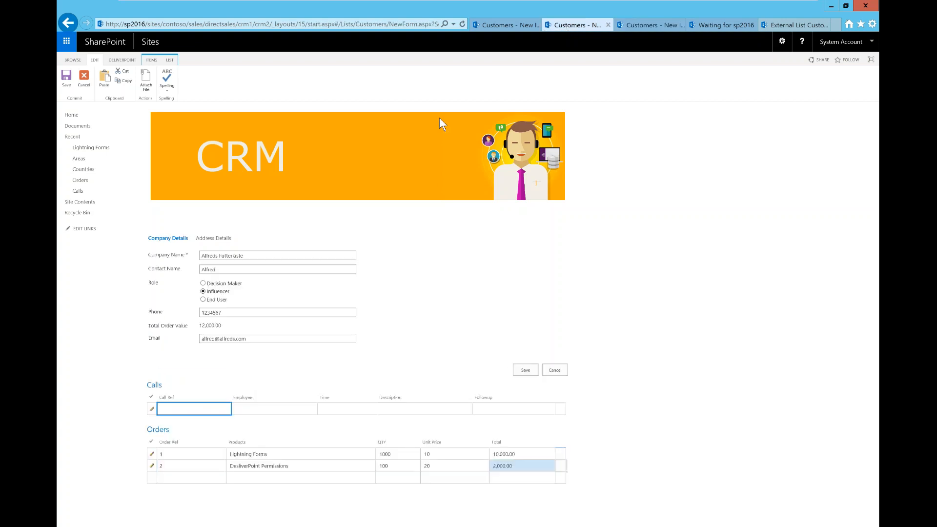
{"action": "left_click", "coordinate": [85, 82]}
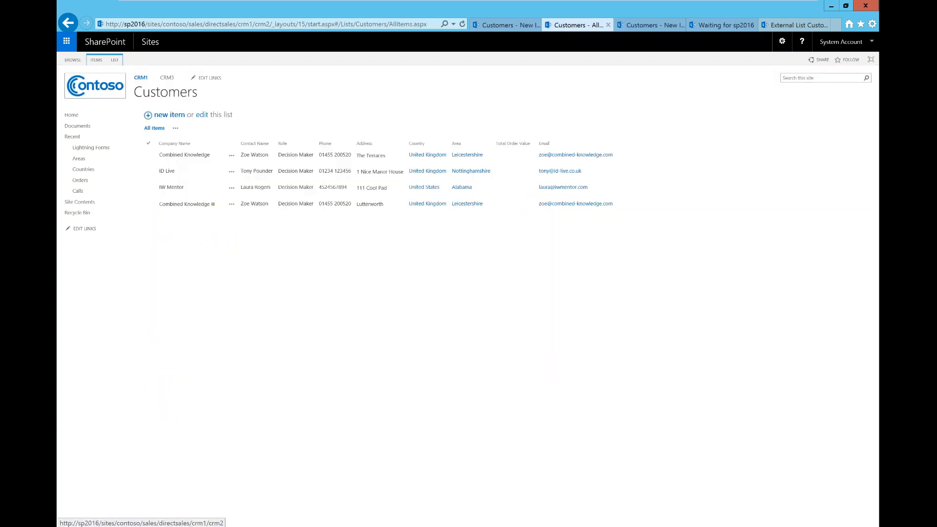
{"action": "left_click", "coordinate": [131, 61]}
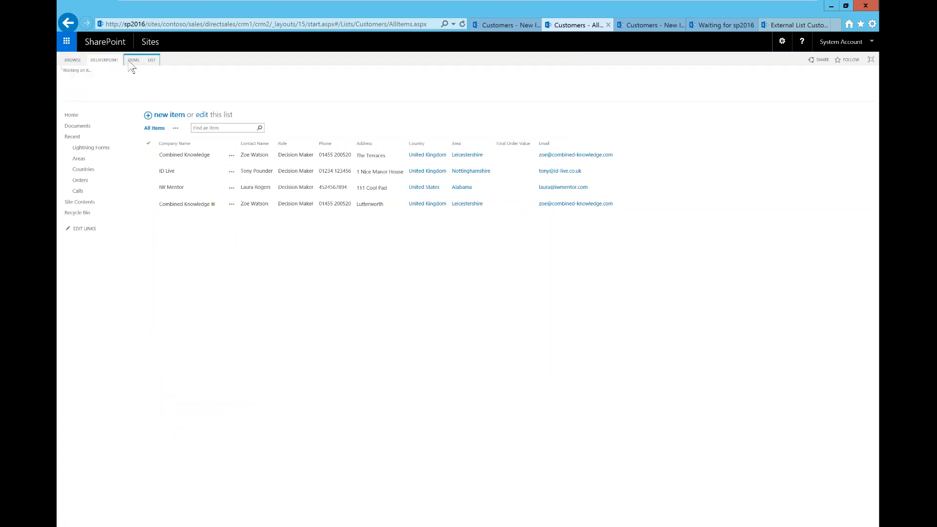
{"action": "left_click", "coordinate": [157, 60]}
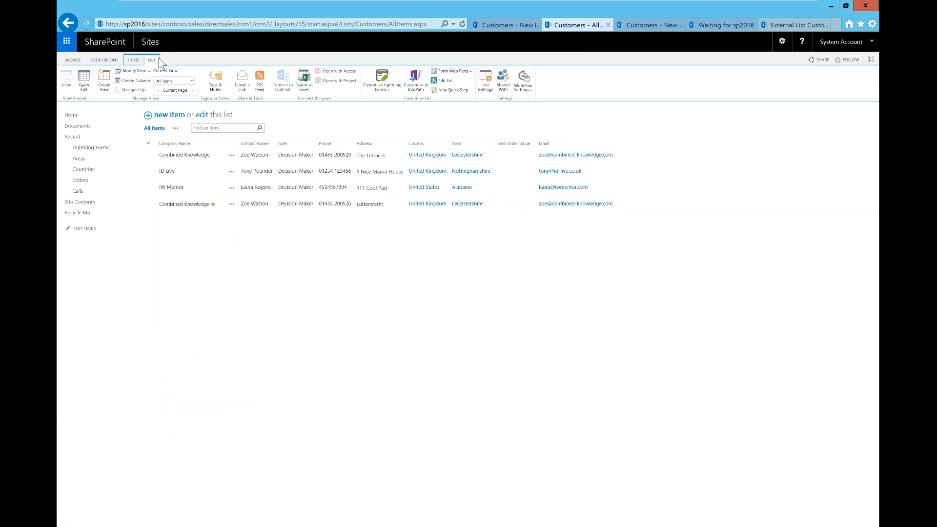
{"action": "left_click", "coordinate": [386, 93]}
{"action": "left_click", "coordinate": [402, 100]}
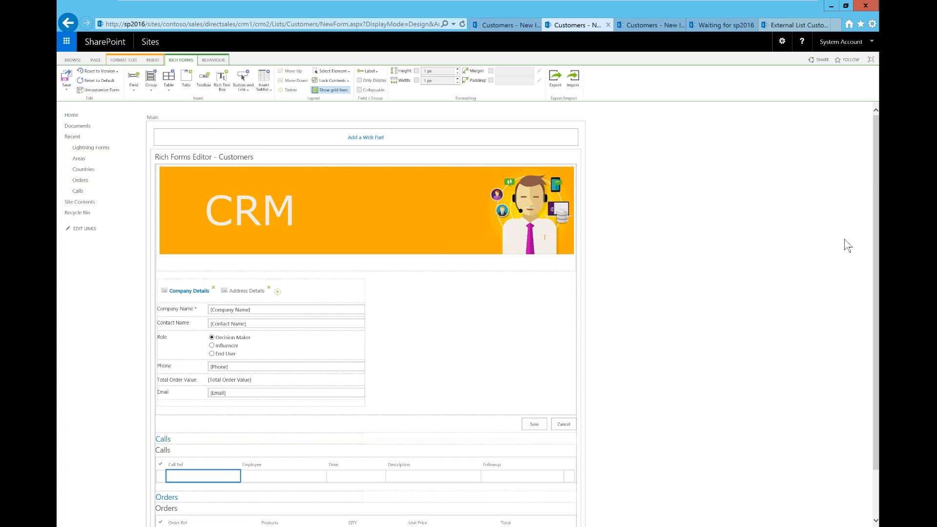
{"action": "left_click_drag", "start_coordinate": [877, 257], "coordinate": [868, 418]}
{"action": "left_click", "coordinate": [322, 209]}
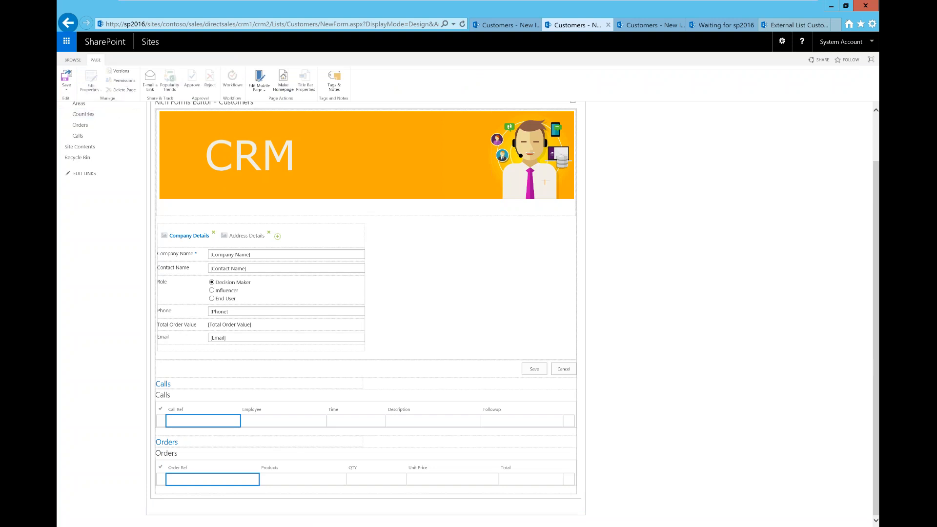
{"action": "left_click", "coordinate": [365, 348]}
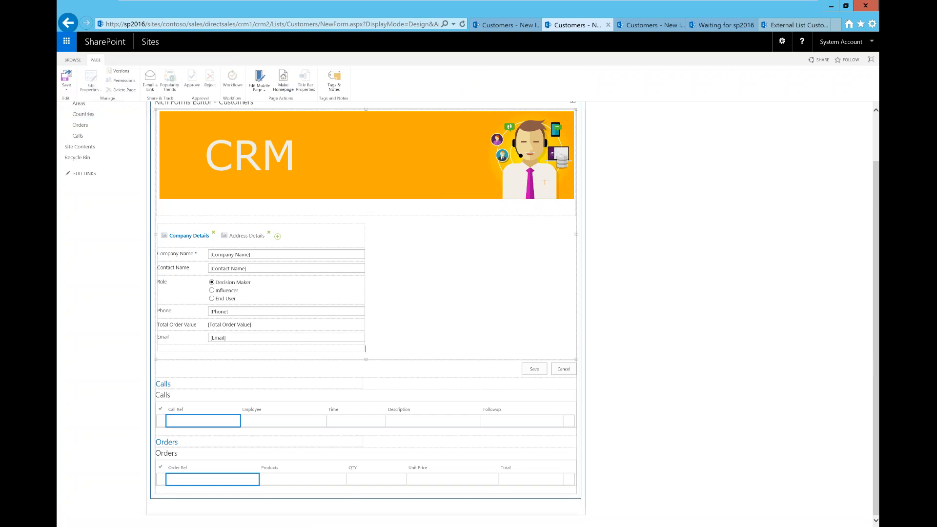
Select and delete the default Save/Cancel button row so the form ends at Calls and Orders
{"action": "left_click", "coordinate": [407, 367]}
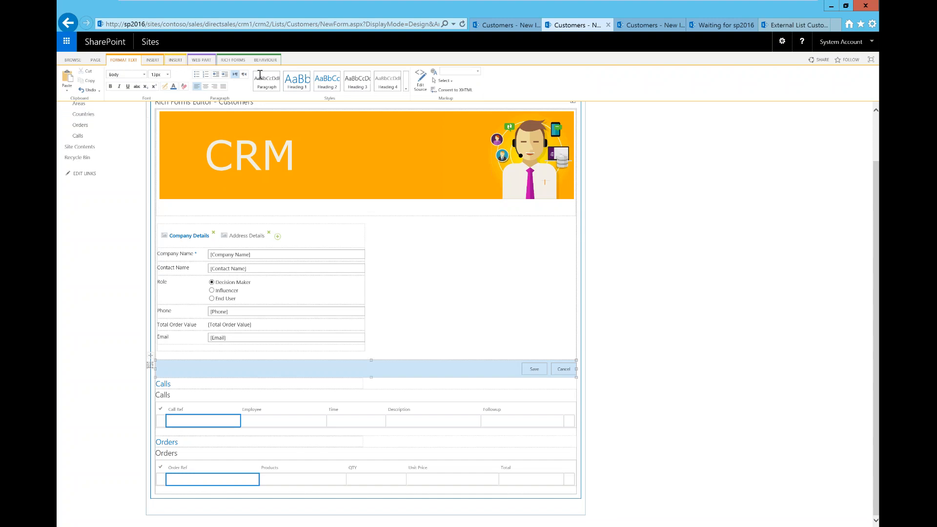
{"action": "left_click", "coordinate": [236, 60]}
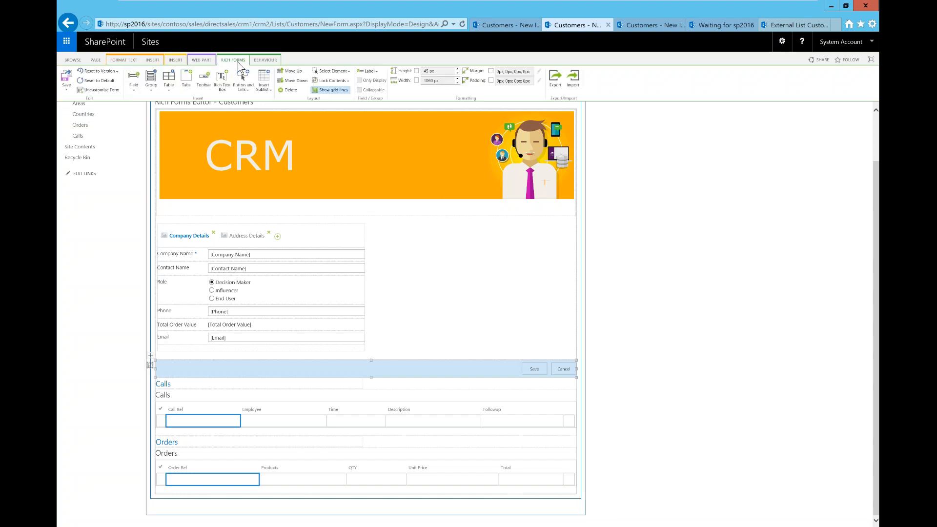
{"action": "left_click", "coordinate": [459, 373]}
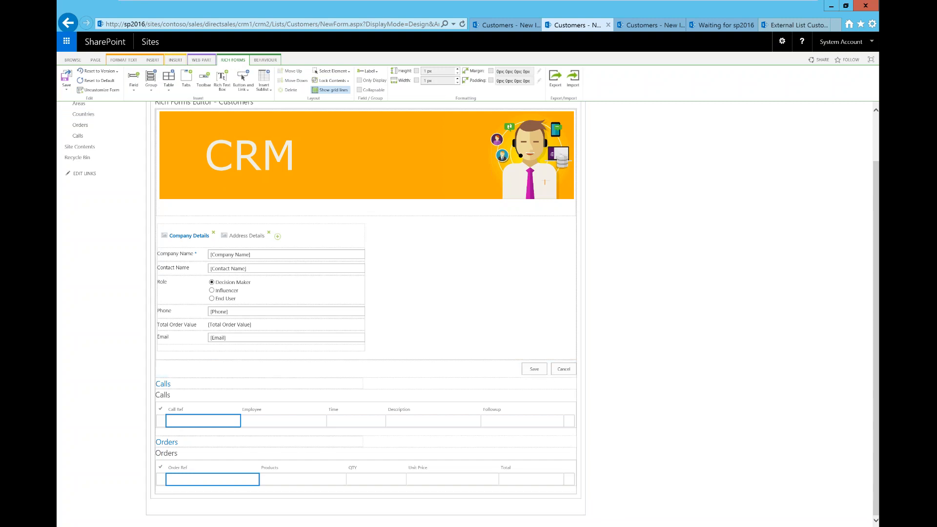
{"action": "left_click", "coordinate": [495, 366]}
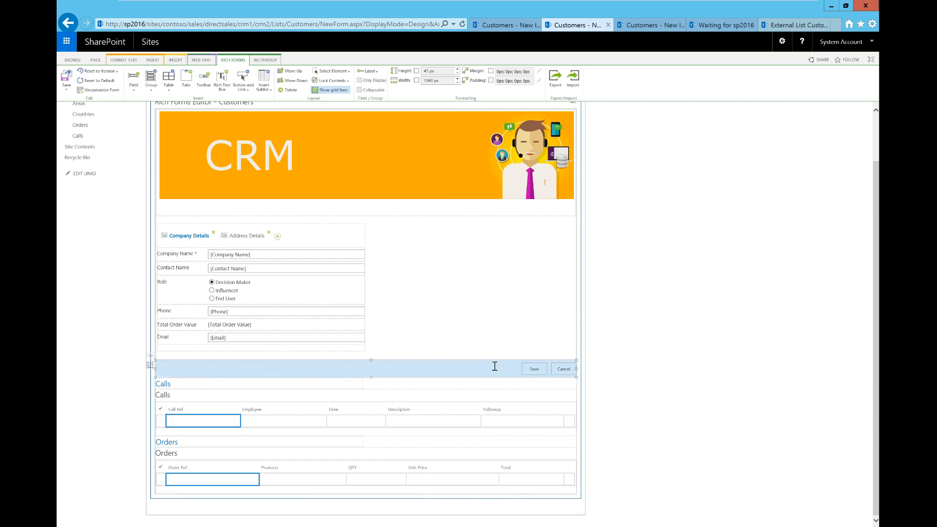
{"action": "key", "text": "Delete"}
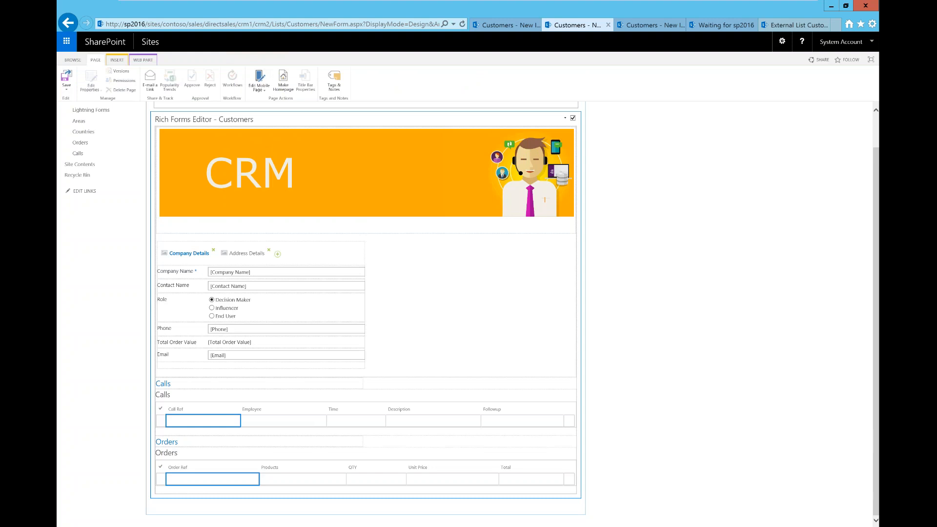
{"action": "left_click", "coordinate": [412, 356]}
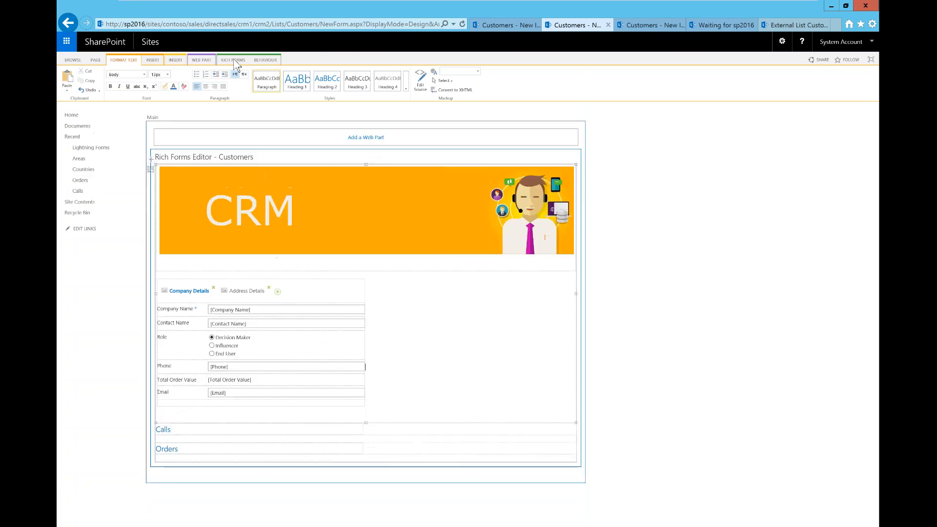
{"action": "left_click", "coordinate": [234, 61]}
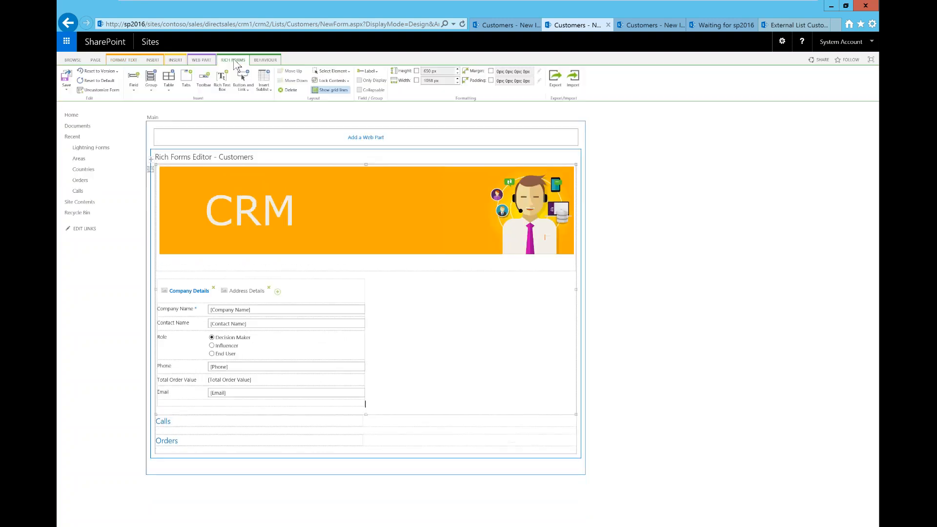
Add a Save button and paste copies for four Save buttons, then select the first one
{"action": "left_click", "coordinate": [248, 90]}
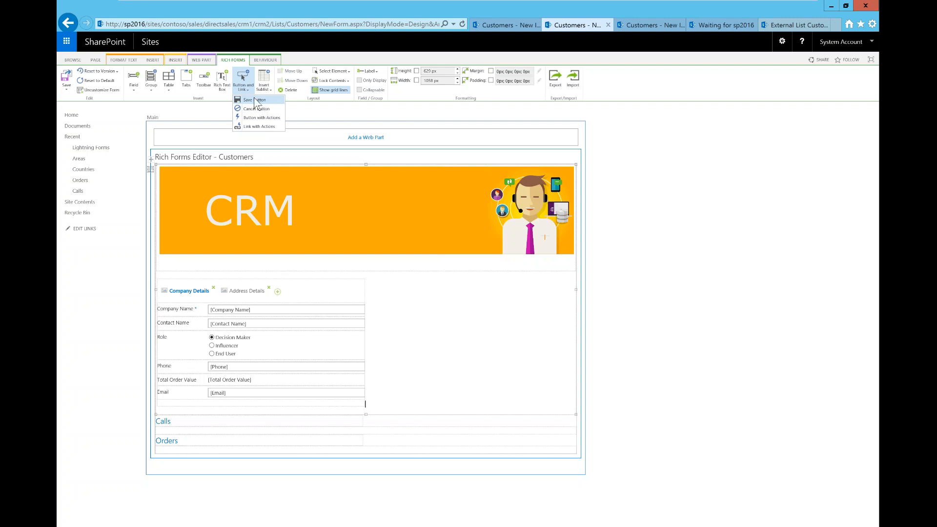
{"action": "left_click", "coordinate": [255, 100]}
{"action": "left_click", "coordinate": [257, 102]}
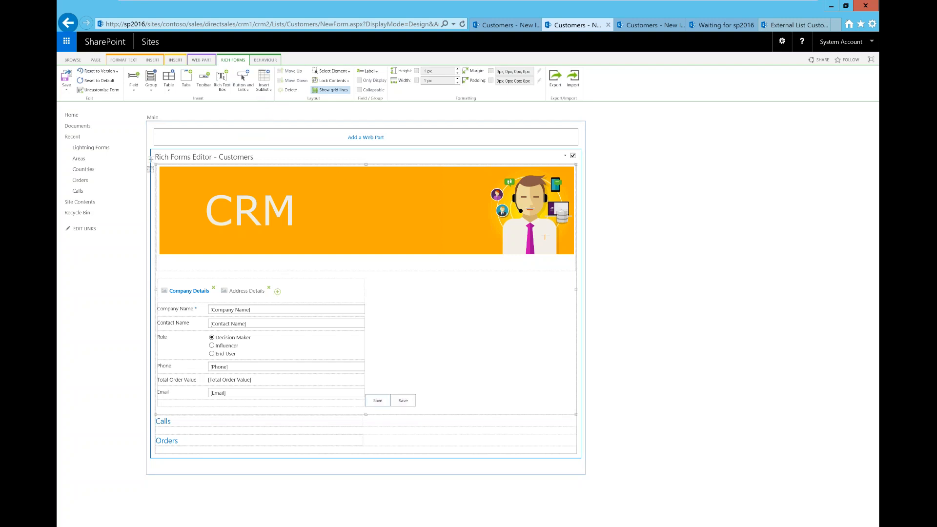
{"action": "key", "text": "ctrl+v"}
{"action": "key", "text": "ctrl+v"}
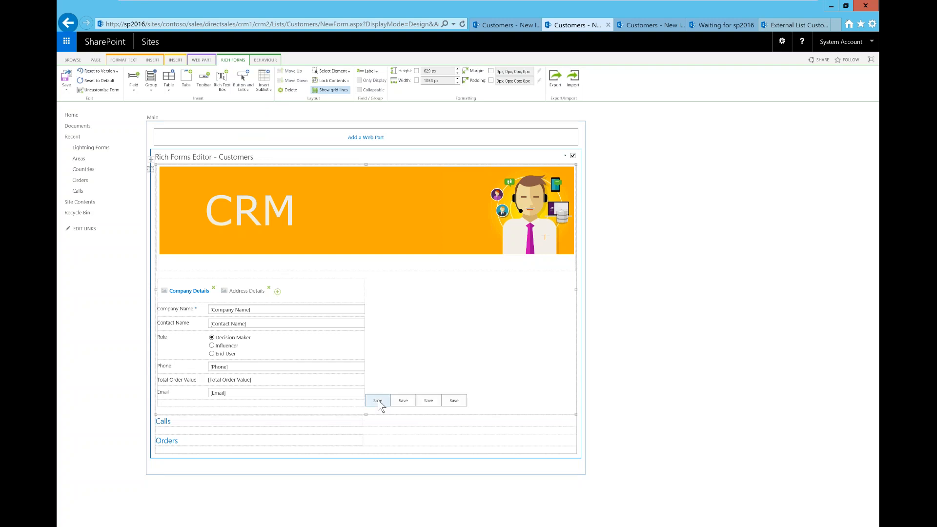
{"action": "key", "text": "ctrl+v"}
{"action": "left_click", "coordinate": [378, 401]}
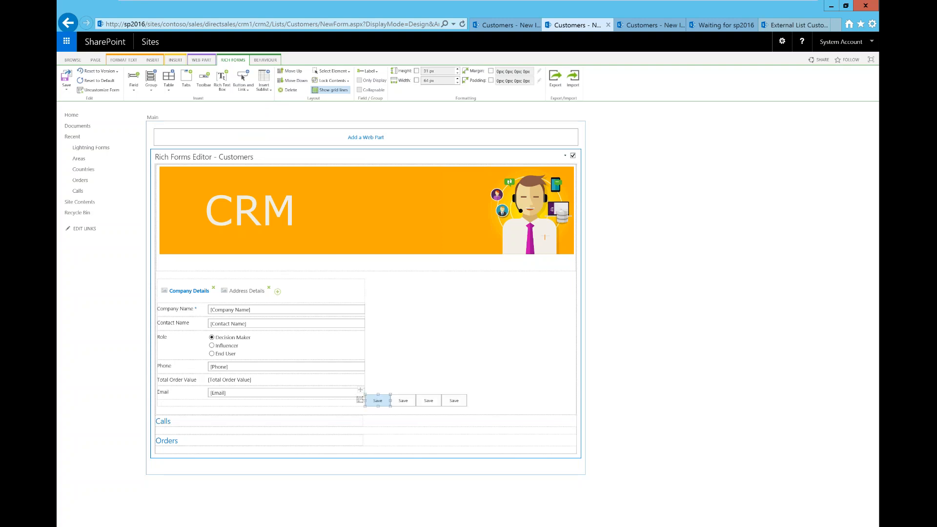
{"action": "left_click", "coordinate": [266, 61]}
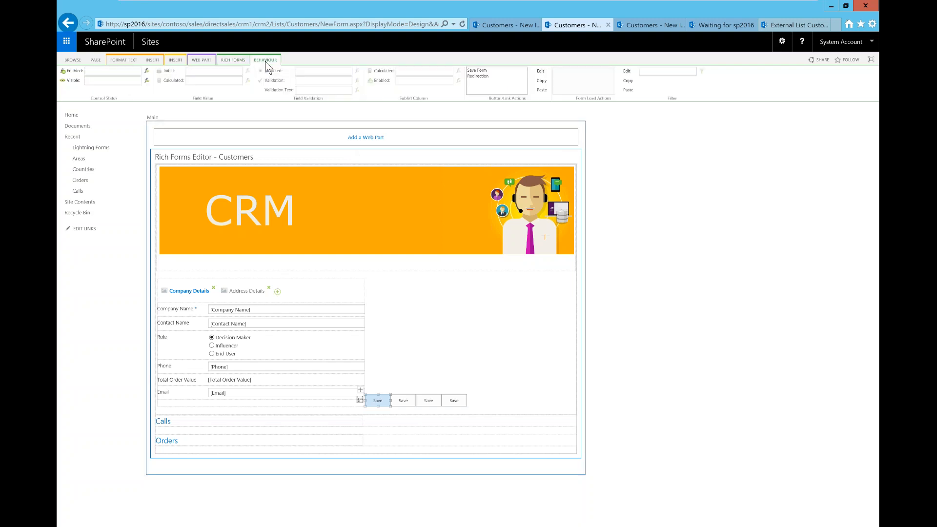
Open the first Save button's click actions, keeping Save Form followed by Redirection
{"action": "left_click", "coordinate": [488, 71]}
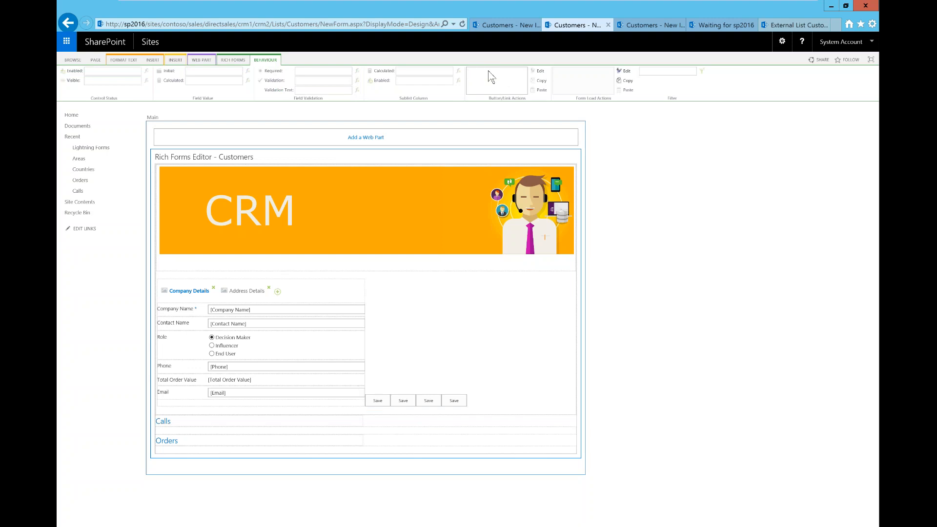
{"action": "left_click", "coordinate": [382, 405]}
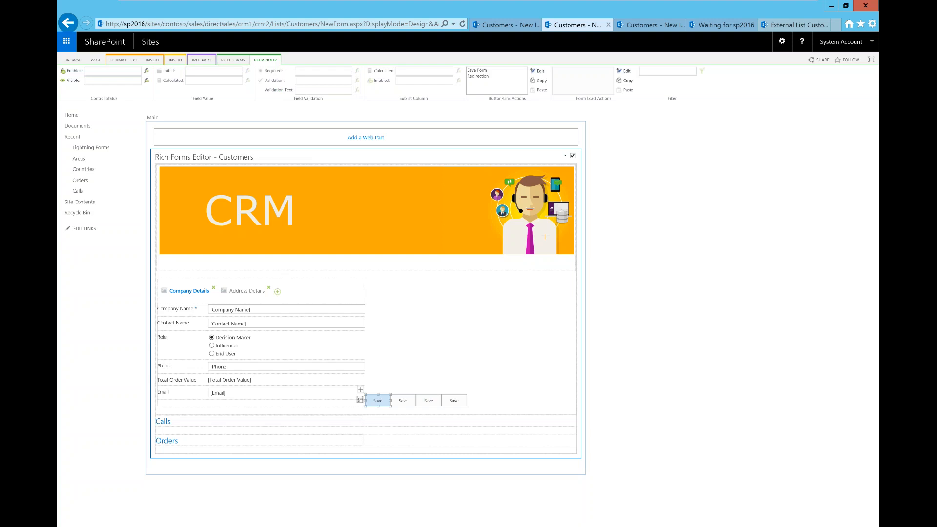
{"action": "left_click", "coordinate": [539, 72]}
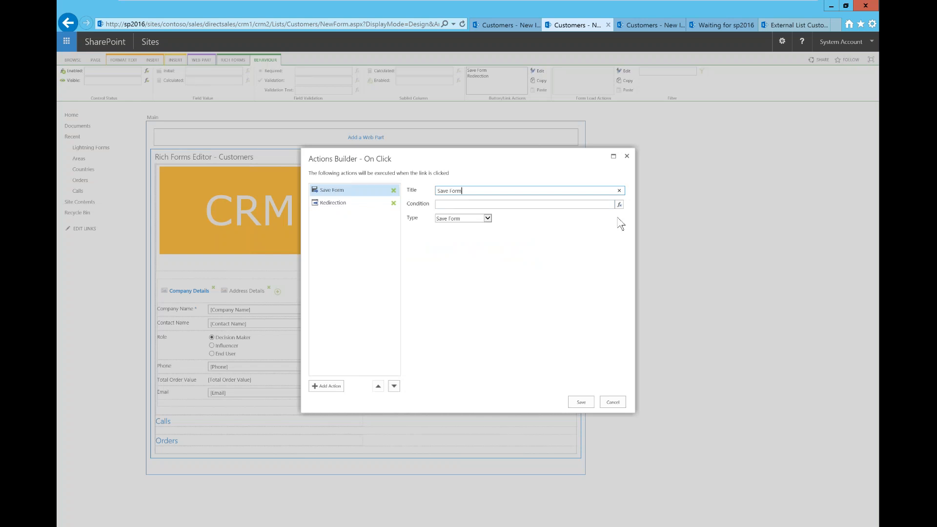
{"action": "left_click", "coordinate": [487, 218]}
{"action": "left_click", "coordinate": [539, 233]}
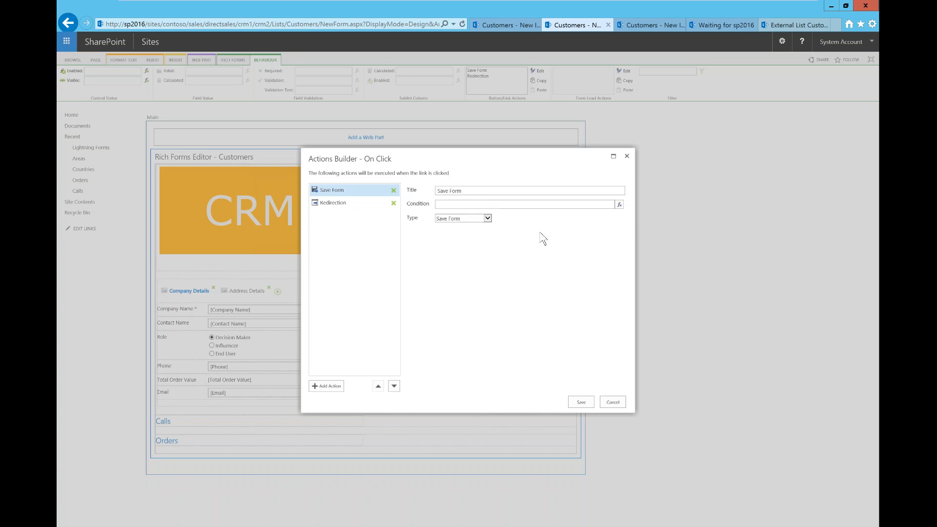
Insert a new action titled 'Email' of type Send Mail above Redirection
{"action": "left_click", "coordinate": [328, 389]}
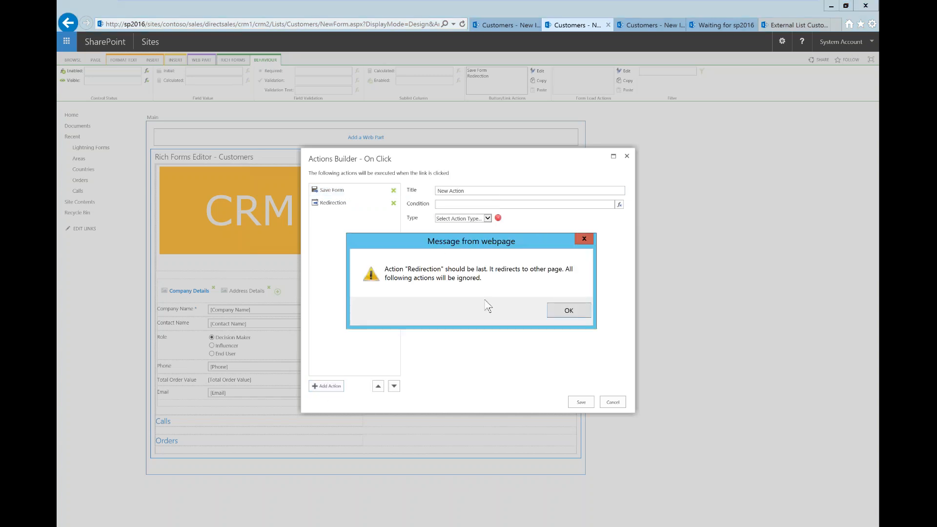
{"action": "left_click", "coordinate": [564, 312]}
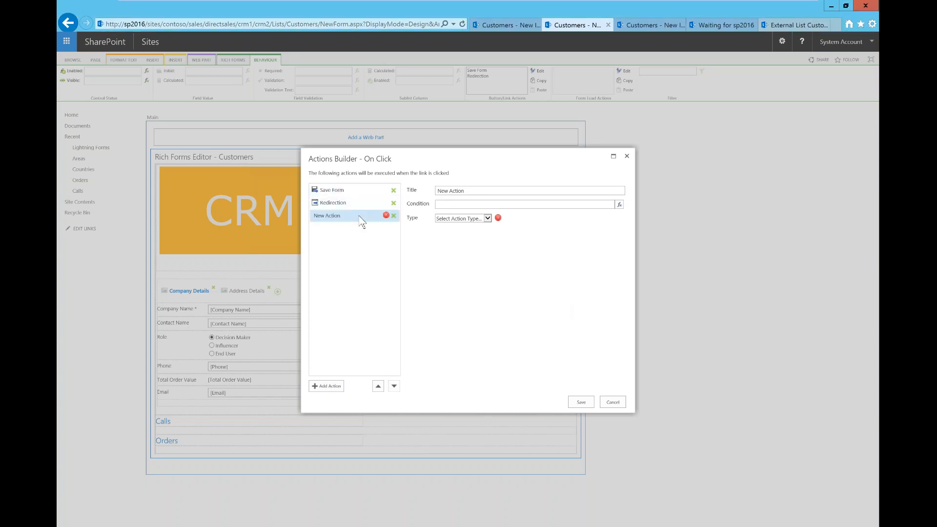
{"action": "left_click_drag", "start_coordinate": [361, 222], "coordinate": [349, 205]}
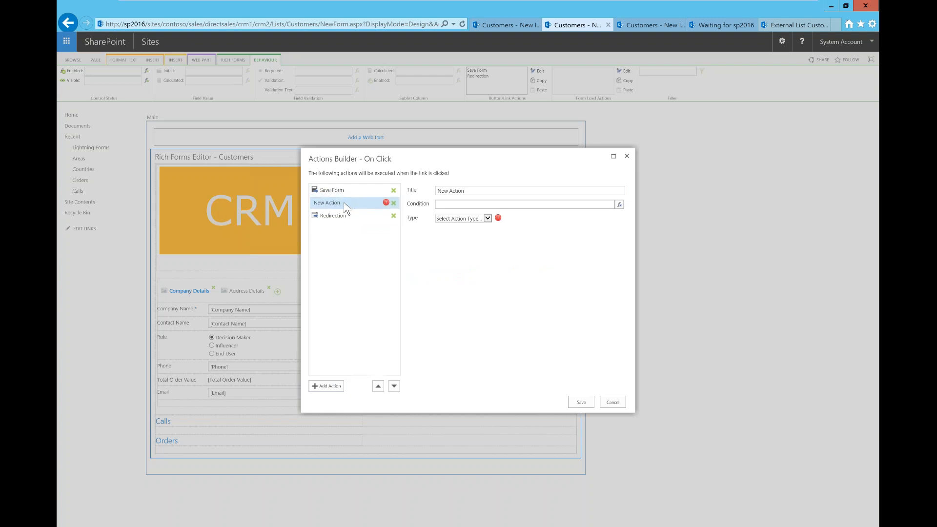
{"action": "triple_click", "coordinate": [437, 190]}
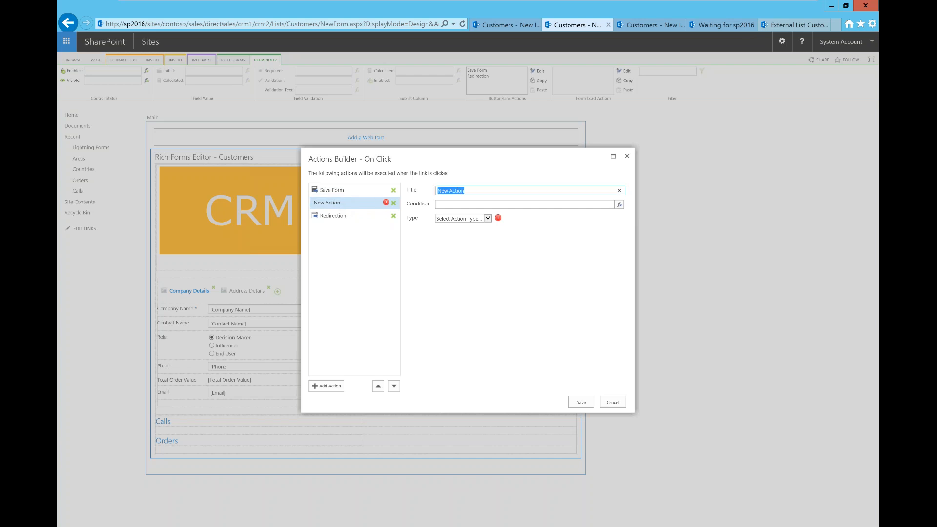
{"action": "type", "text": "Email"}
{"action": "left_click", "coordinate": [488, 218]}
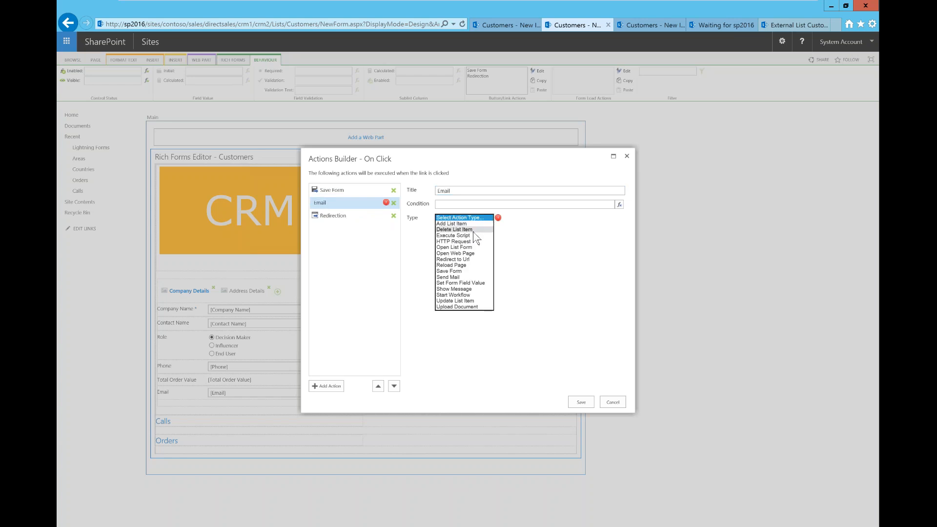
{"action": "left_click", "coordinate": [454, 277]}
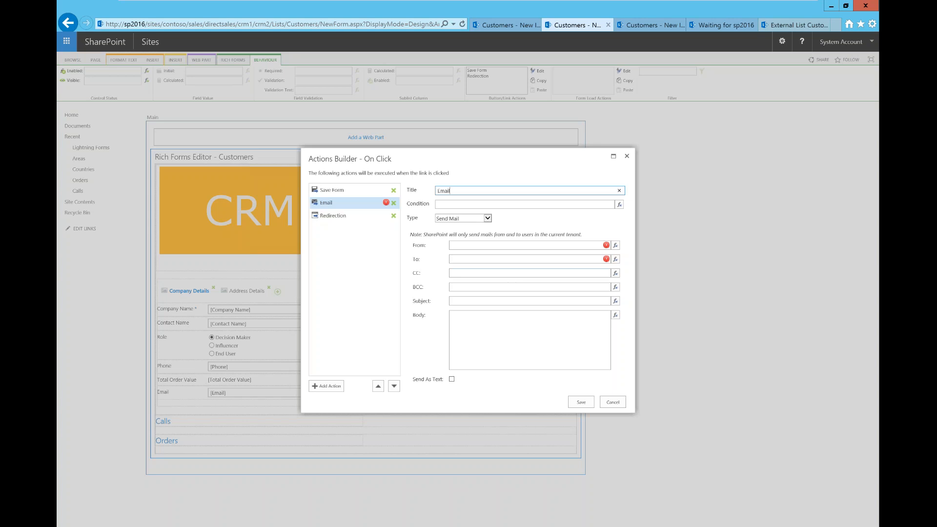
{"action": "left_click", "coordinate": [459, 244]}
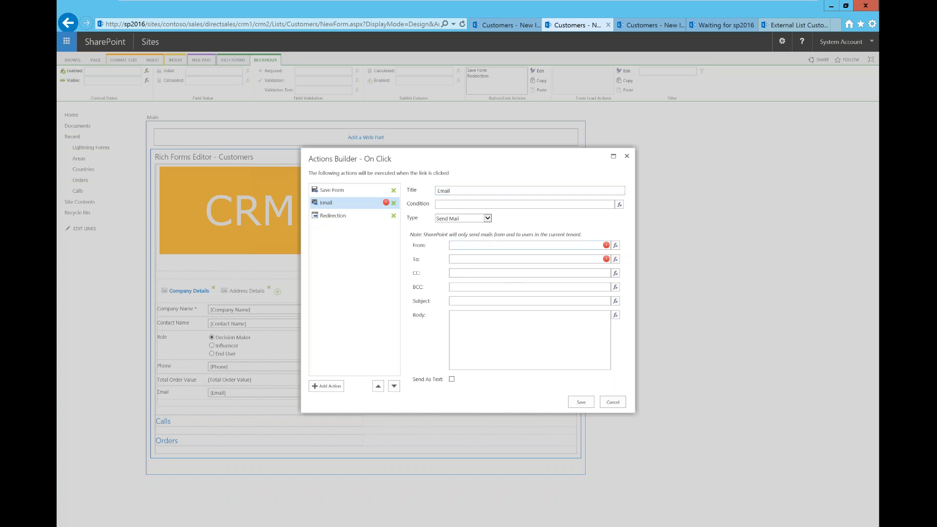
{"action": "left_click", "coordinate": [476, 260]}
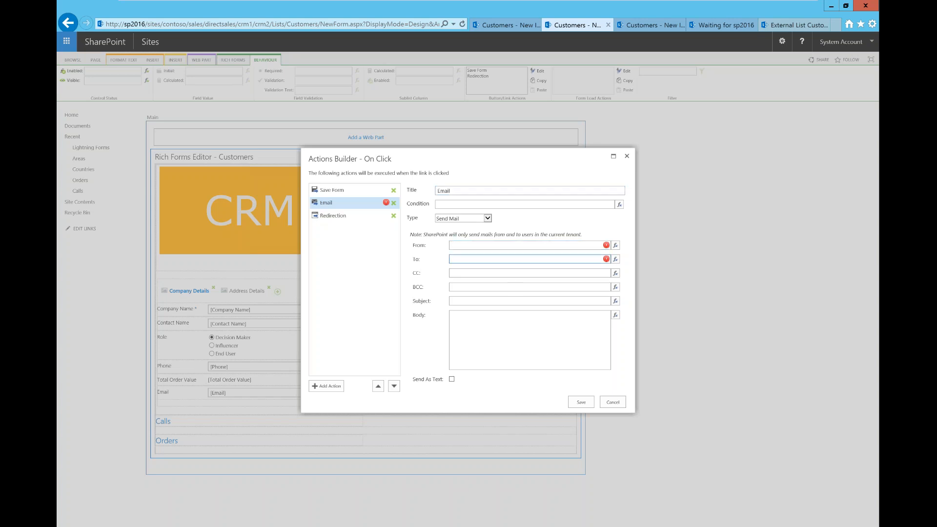
{"action": "left_click", "coordinate": [614, 246]}
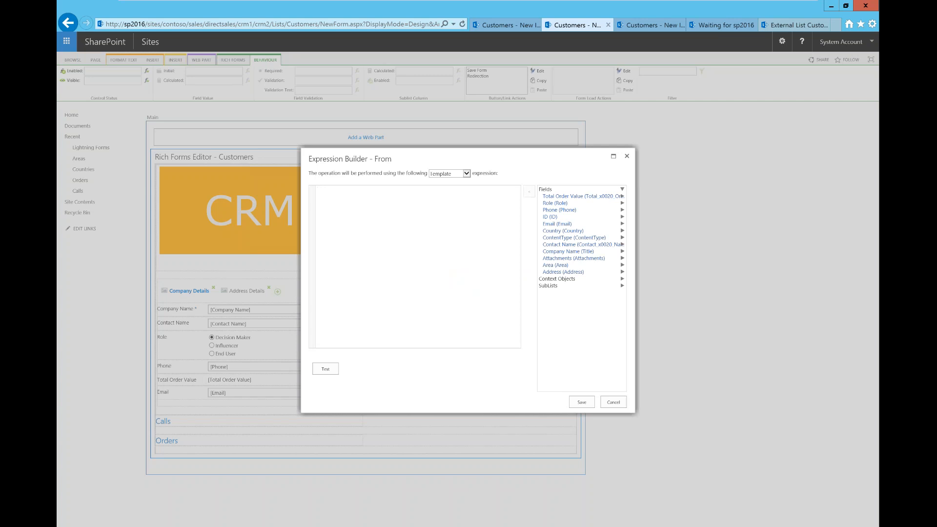
{"action": "left_click", "coordinate": [569, 280]}
{"action": "left_click", "coordinate": [557, 287]}
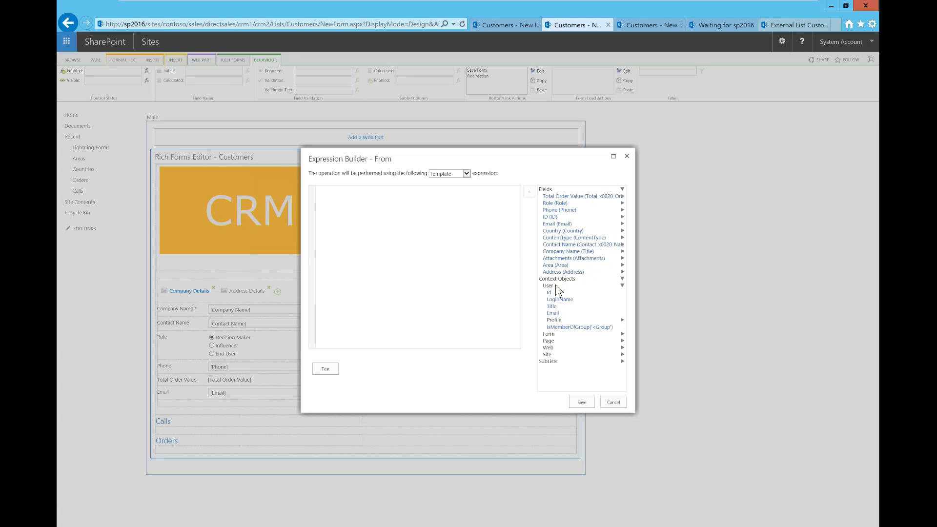
{"action": "double_click", "coordinate": [553, 313]}
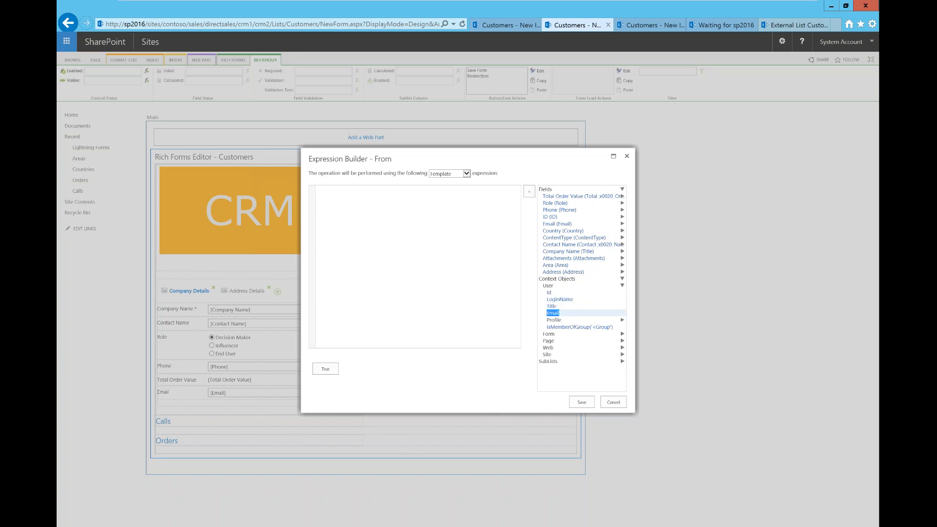
{"action": "left_click", "coordinate": [582, 402]}
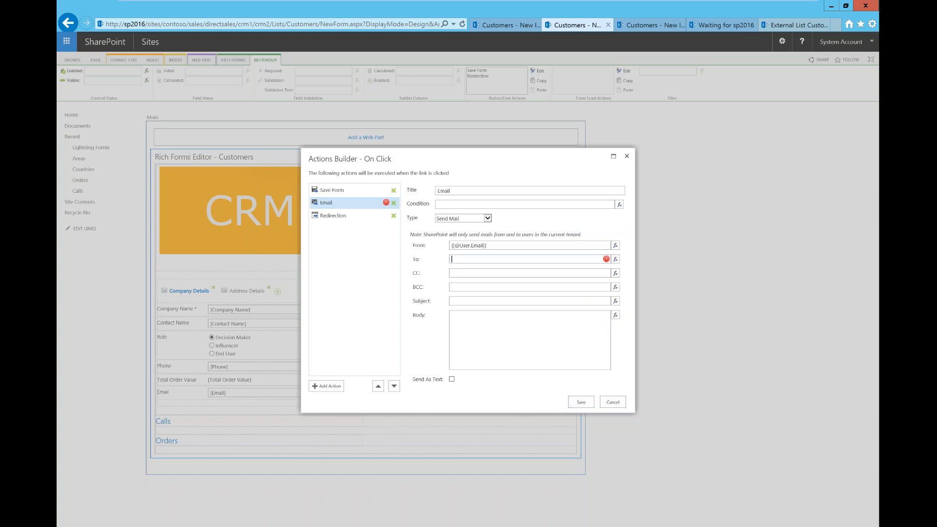
Set the To address to the customer's Email field, [[Email]]
{"action": "left_click", "coordinate": [615, 260]}
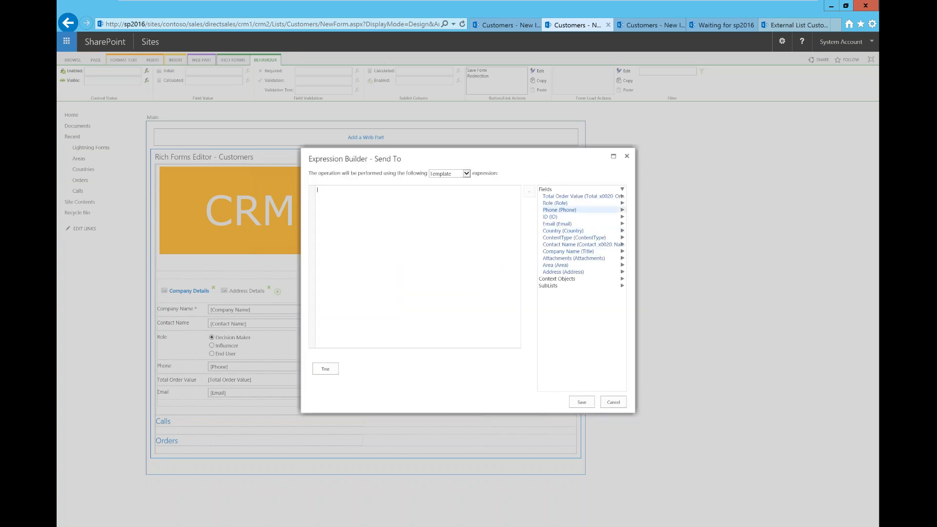
{"action": "double_click", "coordinate": [564, 223]}
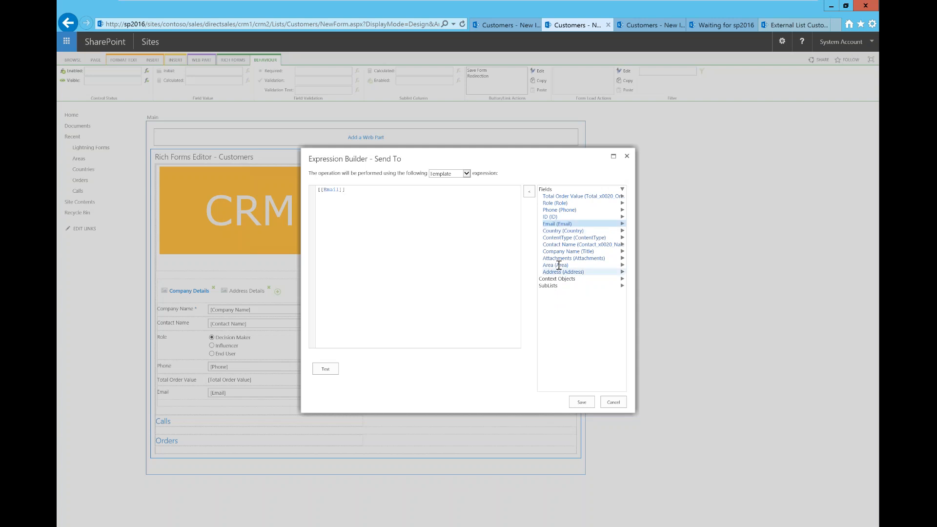
{"action": "left_click", "coordinate": [579, 402]}
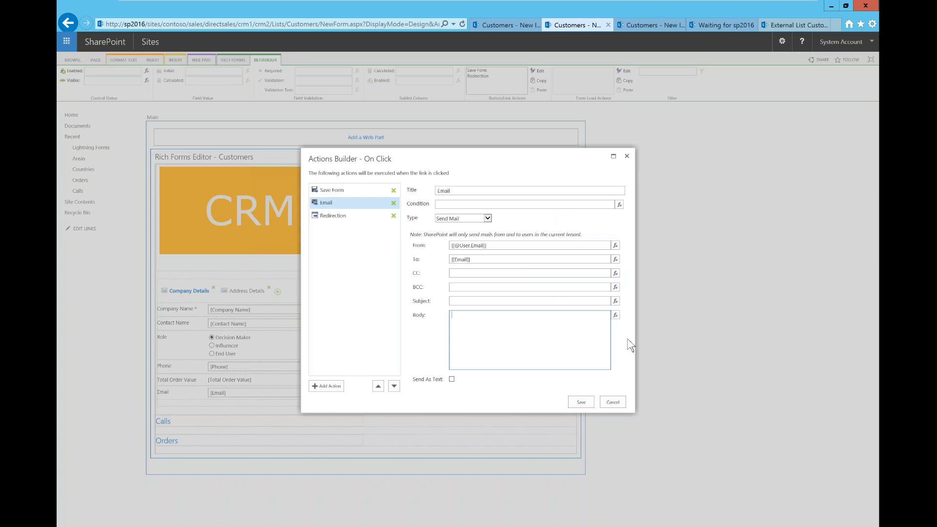
{"action": "left_click", "coordinate": [460, 219]}
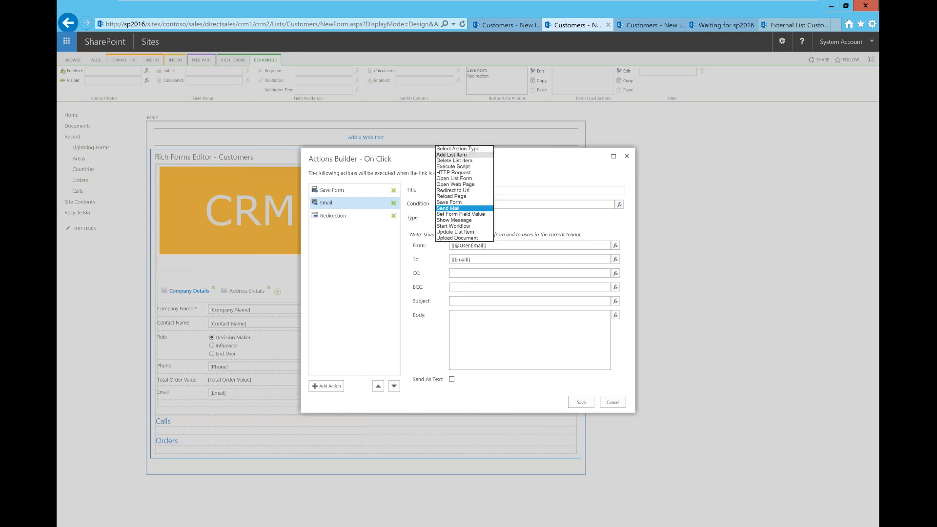
Change the step to an Add List Item action on the current site's Calls list, content type Item
{"action": "left_click", "coordinate": [451, 155]}
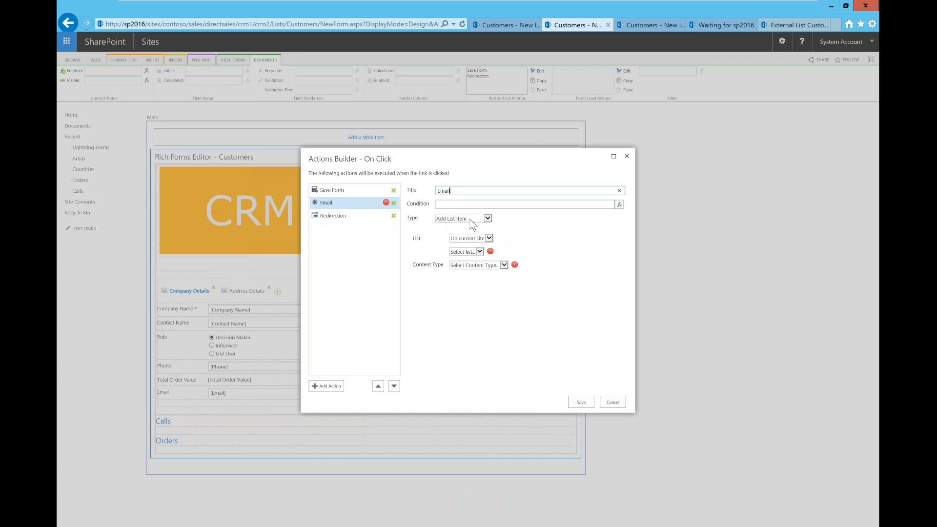
{"action": "left_click", "coordinate": [489, 239]}
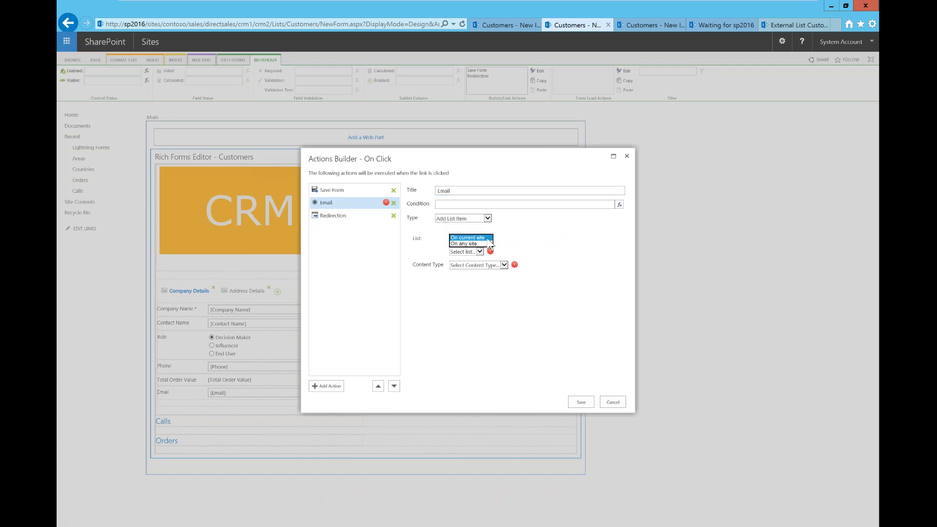
{"action": "left_click", "coordinate": [516, 250]}
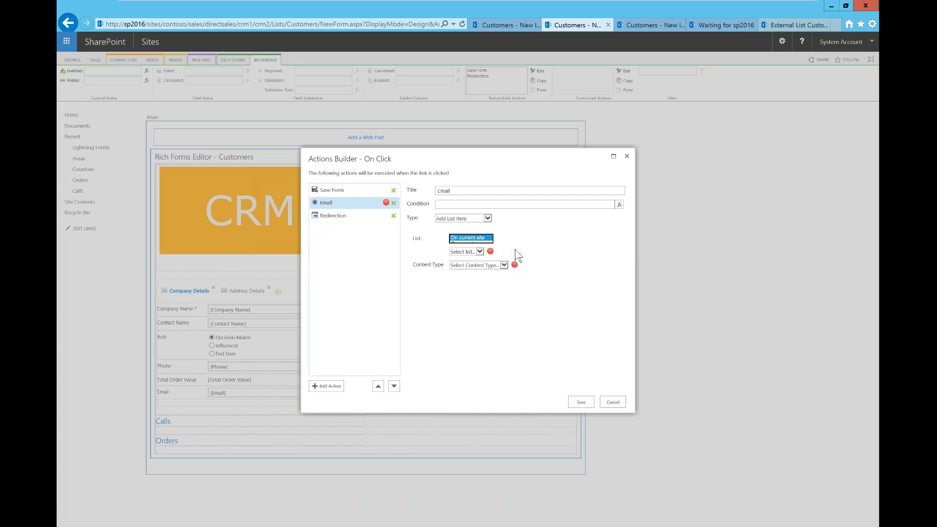
{"action": "left_click", "coordinate": [480, 251]}
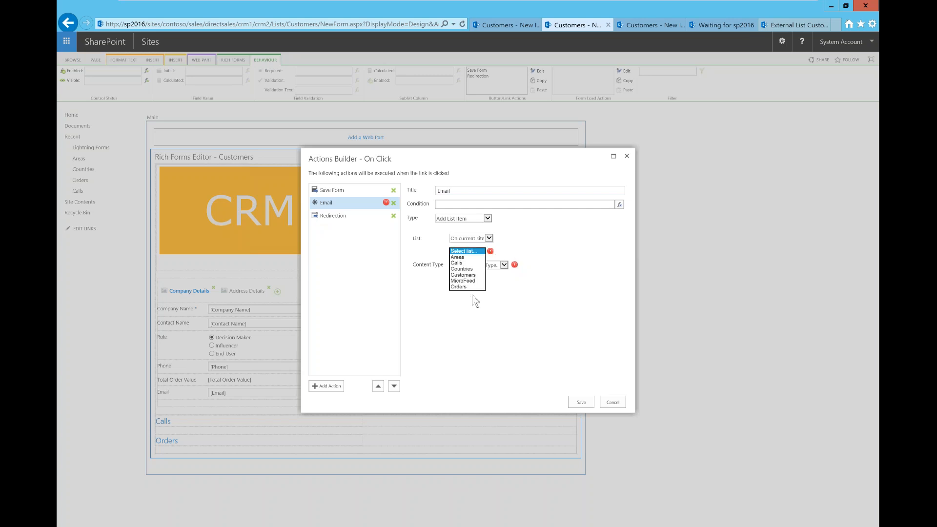
{"action": "left_click", "coordinate": [473, 263]}
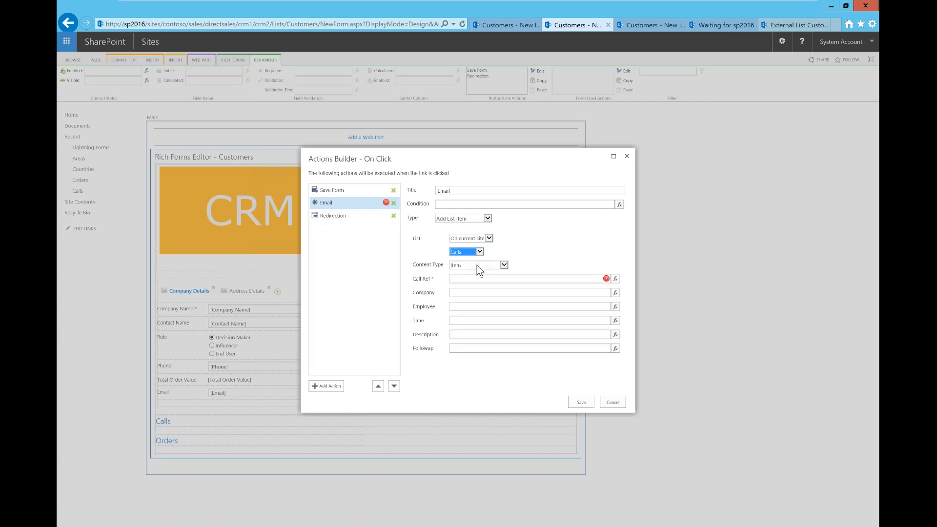
{"action": "left_click", "coordinate": [479, 266]}
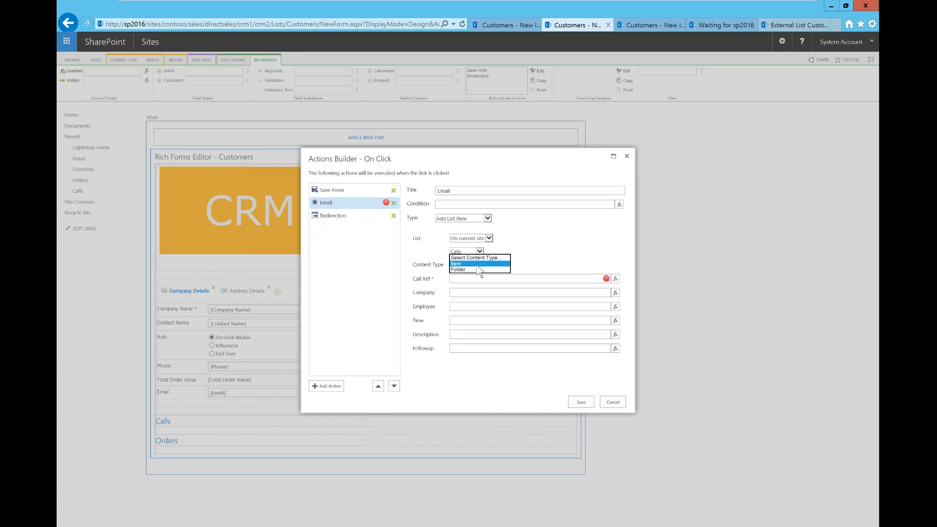
{"action": "left_click", "coordinate": [564, 244]}
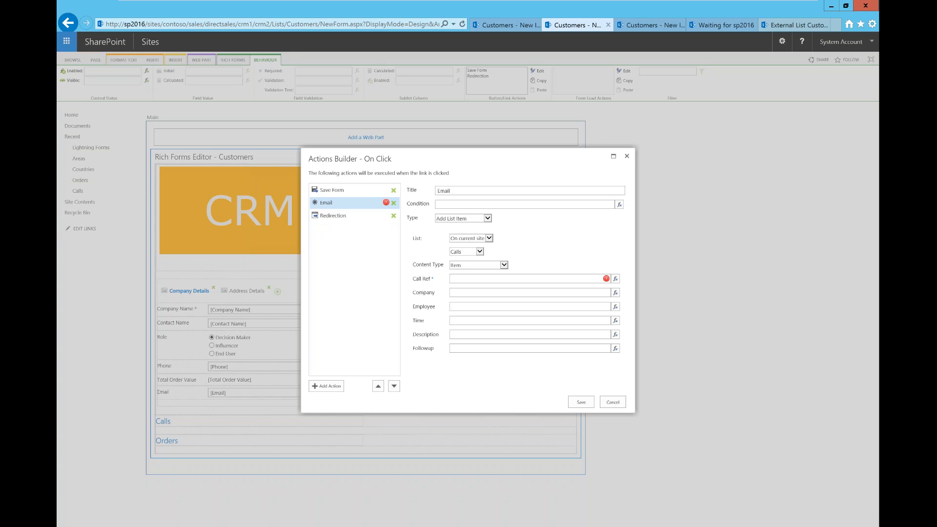
{"action": "left_click", "coordinate": [488, 219]}
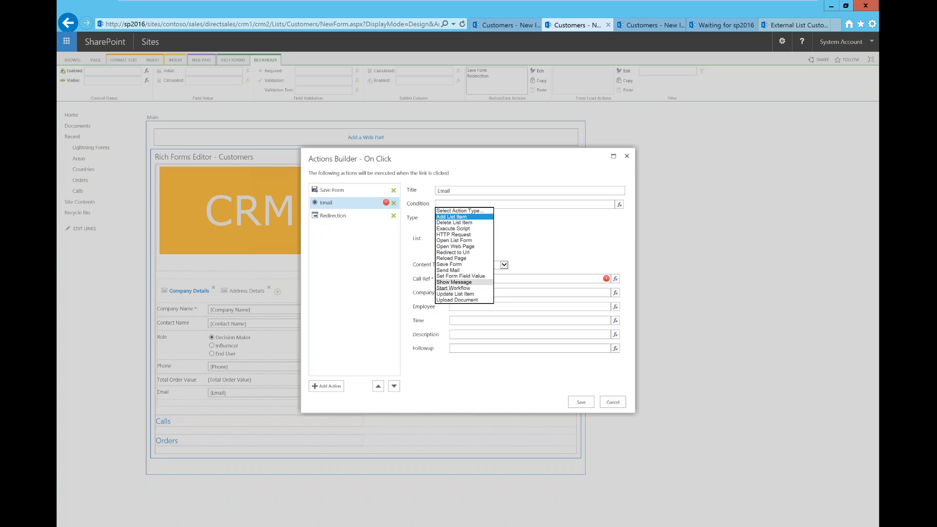
Change the step to a Show Message action titled 'Success Message'
{"action": "left_click", "coordinate": [453, 282]}
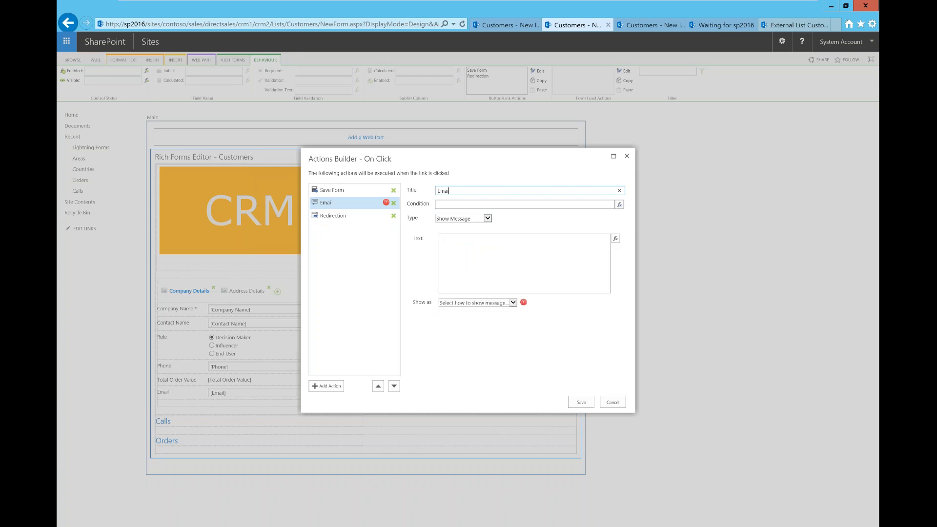
{"action": "key", "text": "BackSpace"}
{"action": "key", "text": "BackSpace"}
{"action": "key", "text": "BackSpace"}
{"action": "key", "text": "BackSpace"}
{"action": "type", "text": "Success Message"}
{"action": "left_click", "coordinate": [488, 218]}
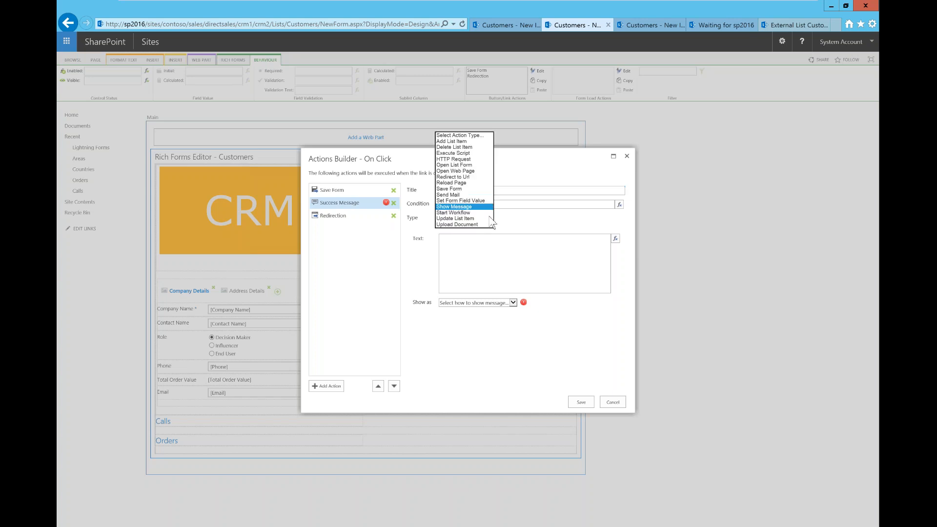
{"action": "left_click", "coordinate": [535, 221]}
Display the message as a status with the Success colour
{"action": "left_click", "coordinate": [513, 303]}
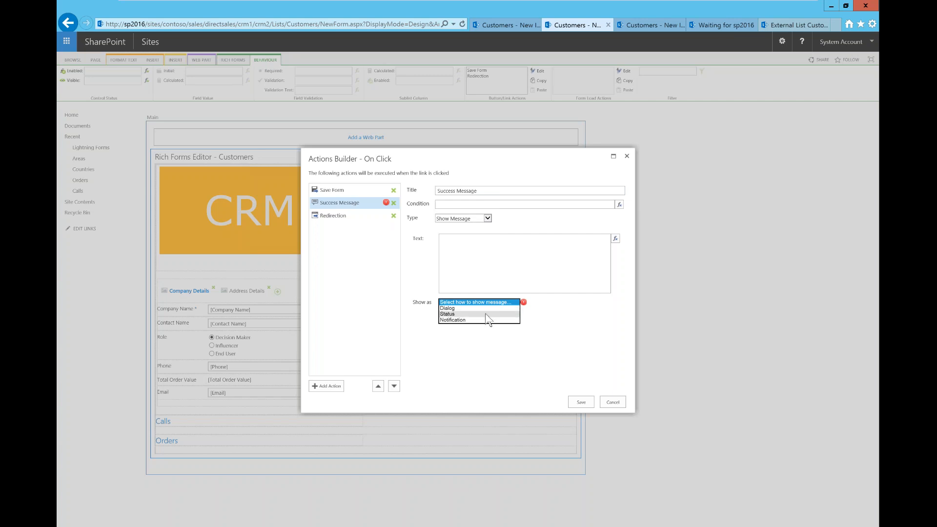
{"action": "left_click", "coordinate": [466, 315]}
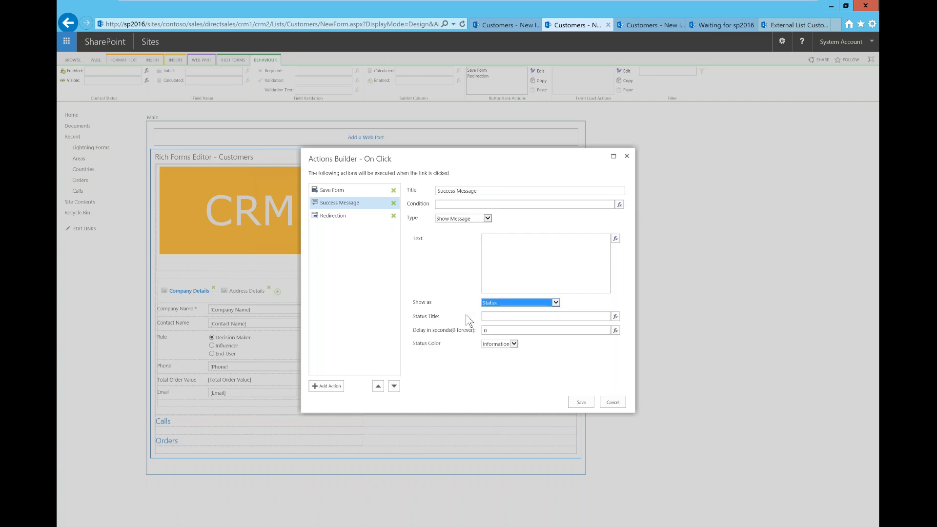
{"action": "left_click", "coordinate": [530, 315]}
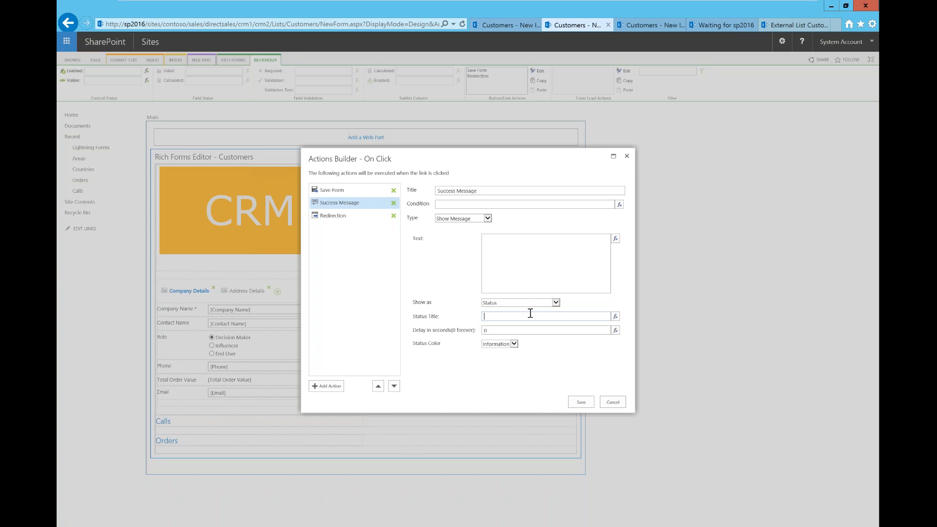
{"action": "left_click", "coordinate": [513, 344]}
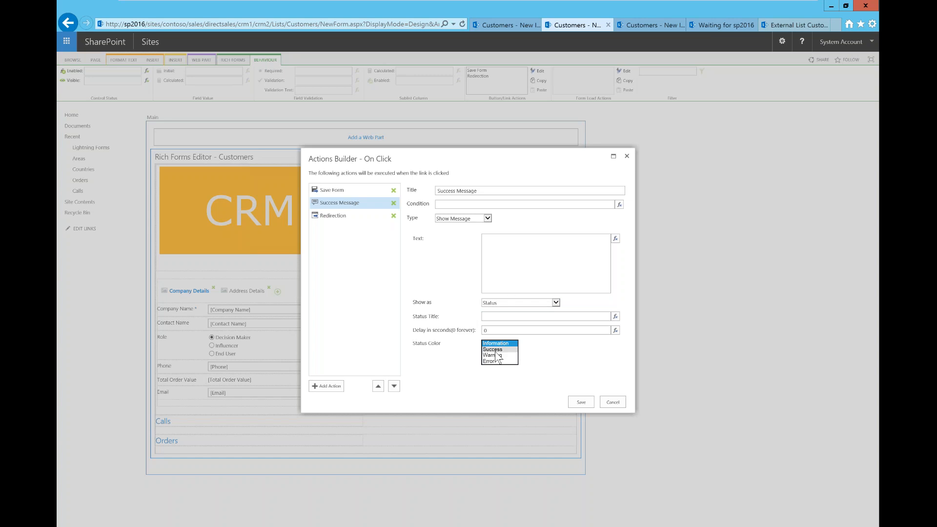
{"action": "left_click", "coordinate": [496, 350]}
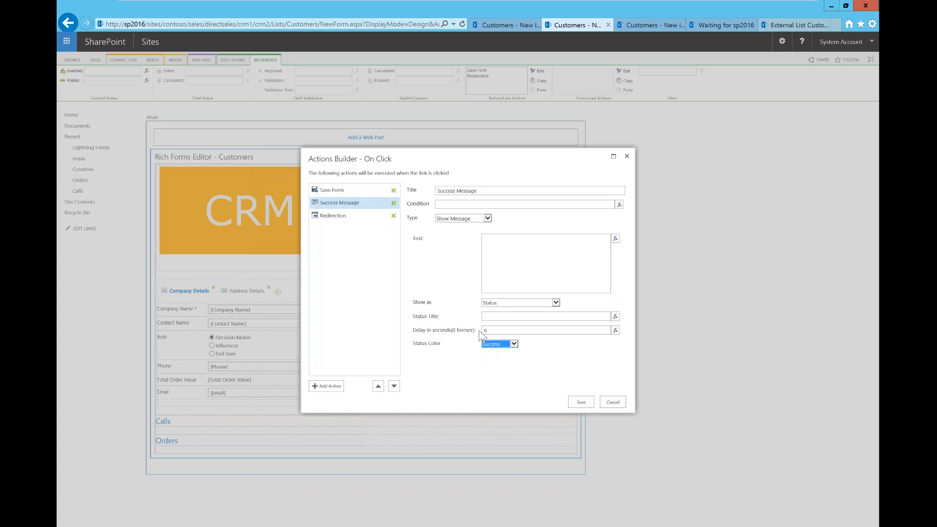
{"action": "left_click", "coordinate": [501, 317]}
Enter text 'Well done, you successfully saved a list item', status title 'Success', delay 5, and save
{"action": "left_click", "coordinate": [526, 259]}
{"action": "type", "text": "Well done, you successfully saved a list item"}
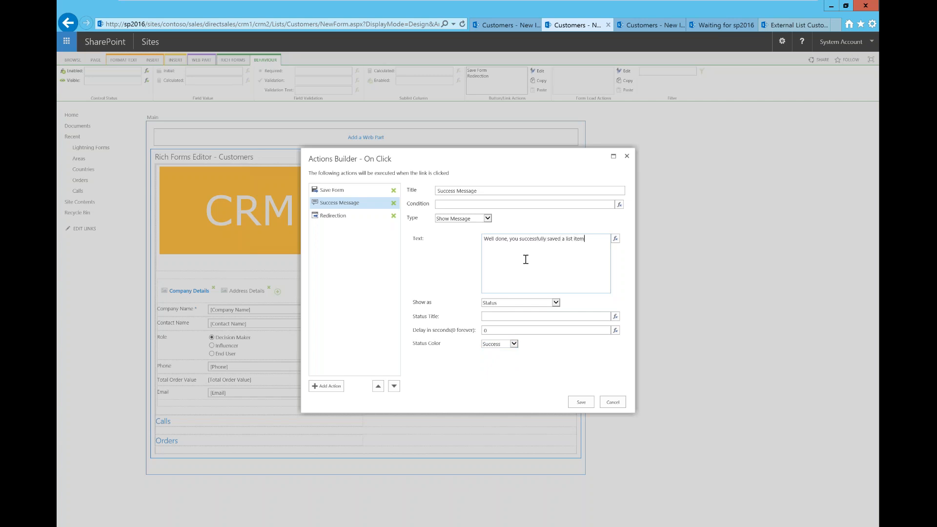
{"action": "left_click", "coordinate": [509, 318]}
{"action": "type", "text": "Success!"}
{"action": "left_click", "coordinate": [537, 329]}
{"action": "key", "text": "BackSpace"}
{"action": "type", "text": "5"}
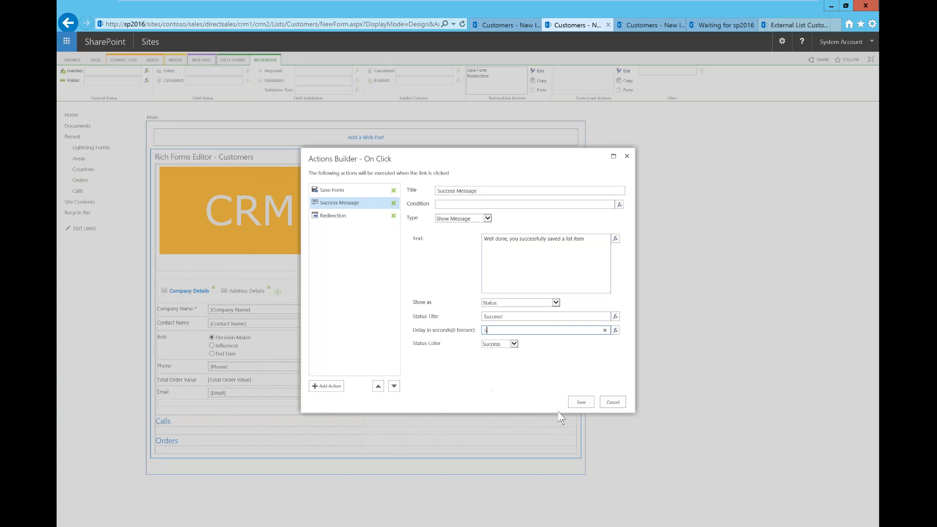
{"action": "left_click", "coordinate": [580, 403]}
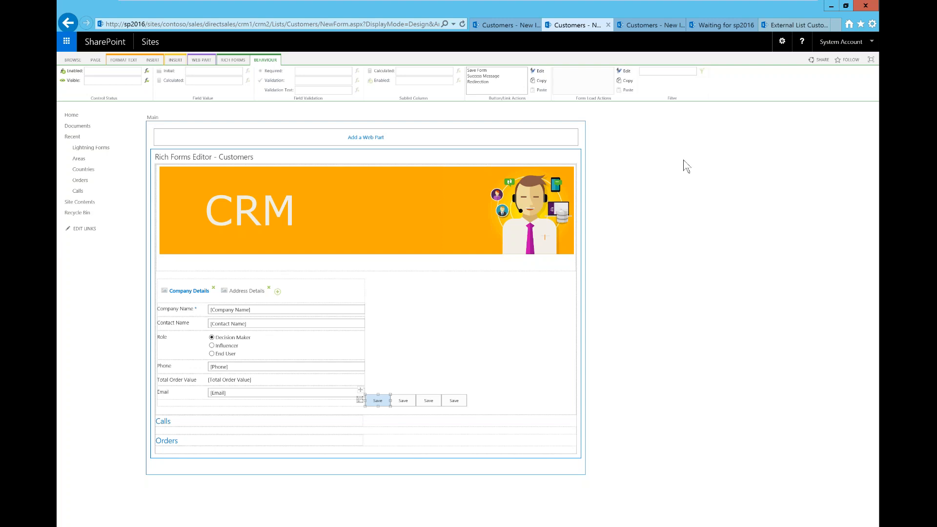
On the new customer form, add call 1, 'Call Sandy', with time and follow-up February 1
{"action": "left_click", "coordinate": [648, 27]}
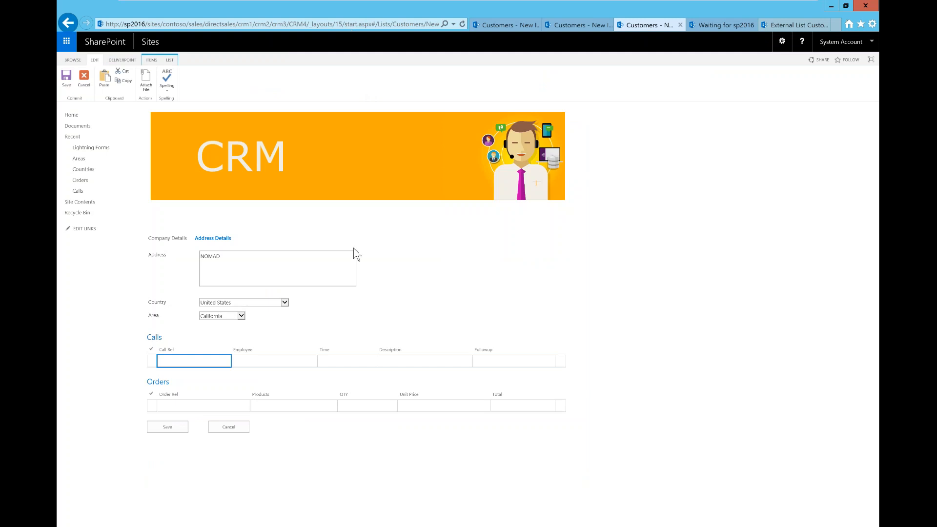
{"action": "left_click", "coordinate": [184, 239]}
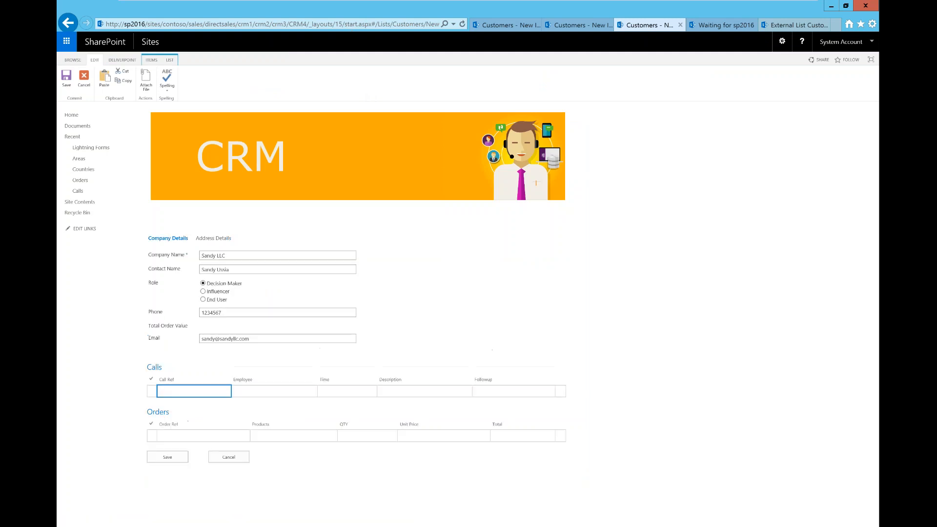
{"action": "left_click", "coordinate": [205, 391]}
{"action": "type", "text": "1"}
{"action": "key", "text": "Tab"}
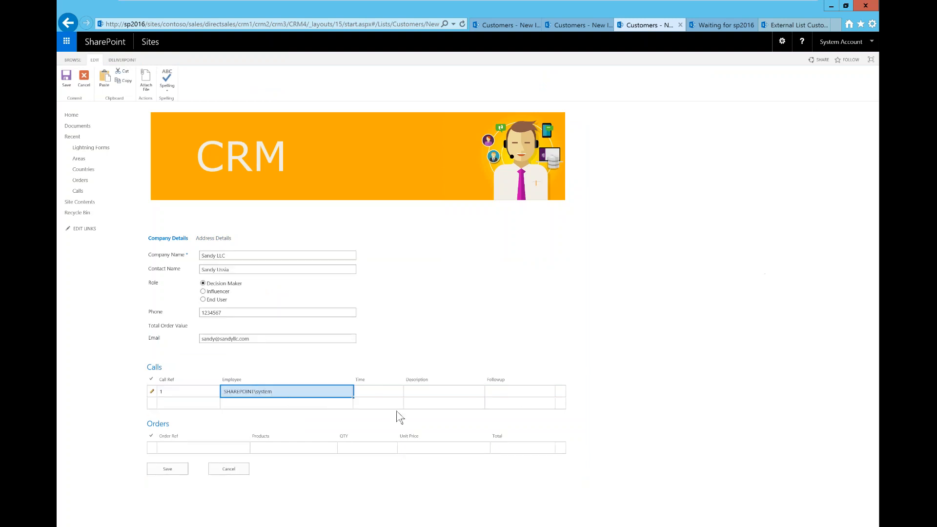
{"action": "left_click", "coordinate": [371, 392]}
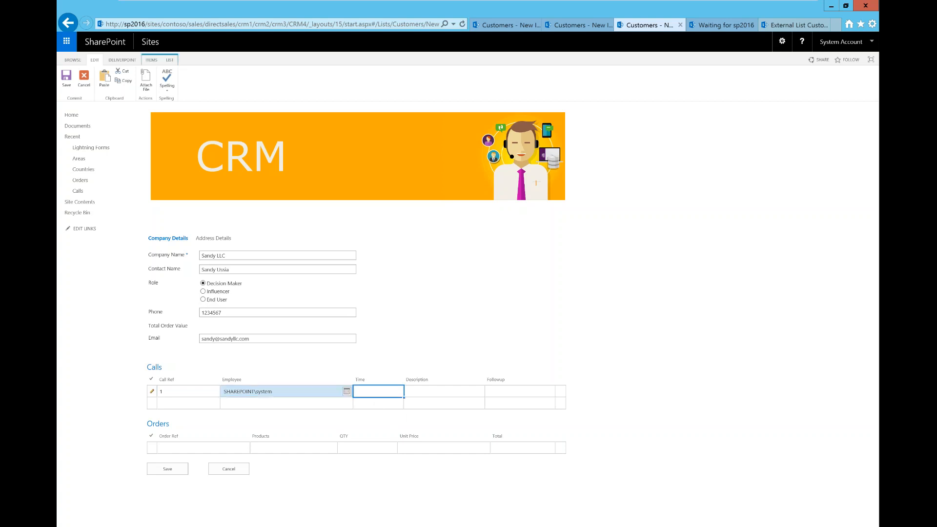
{"action": "left_click", "coordinate": [347, 392]}
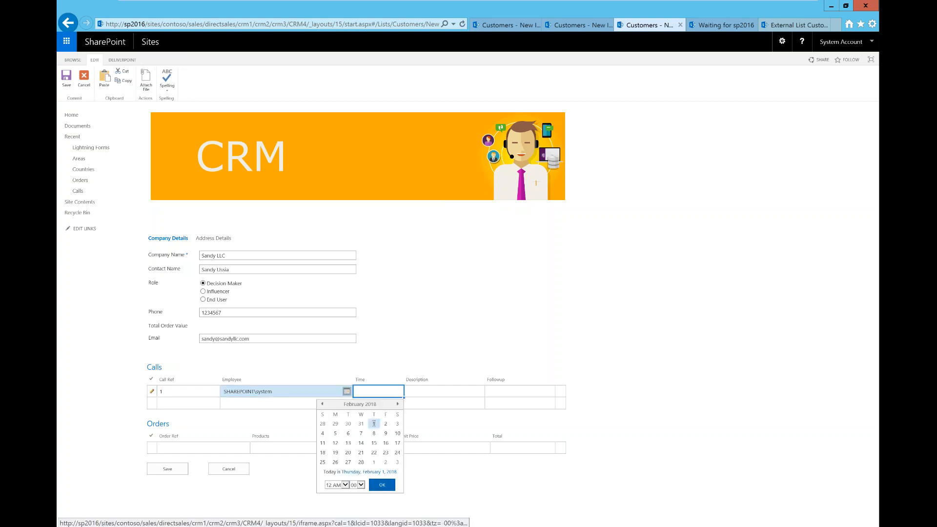
{"action": "left_click", "coordinate": [374, 423]}
{"action": "left_click", "coordinate": [443, 391]}
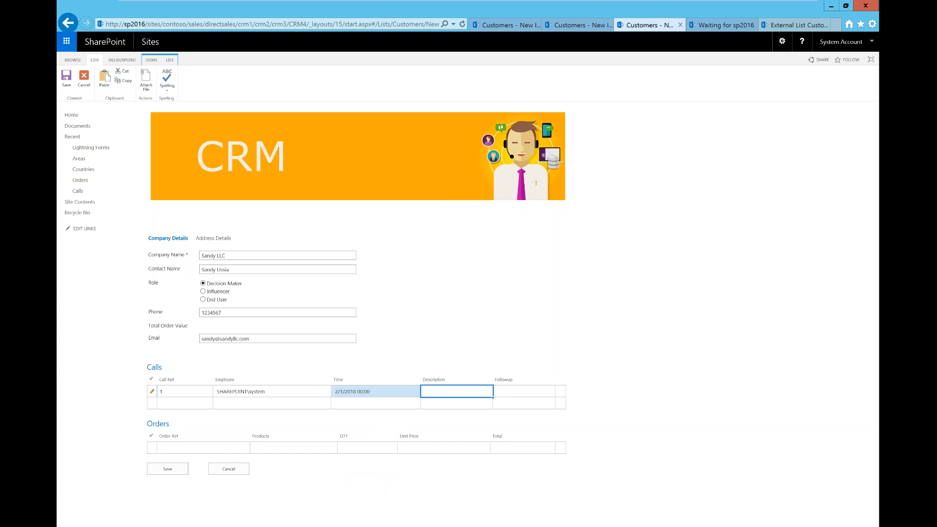
{"action": "type", "text": "Call Sandy"}
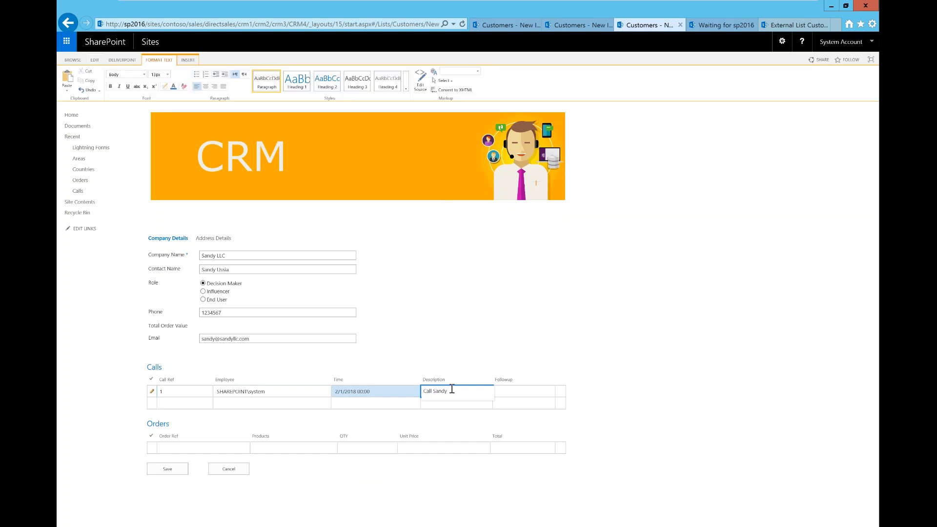
{"action": "key", "text": "Tab"}
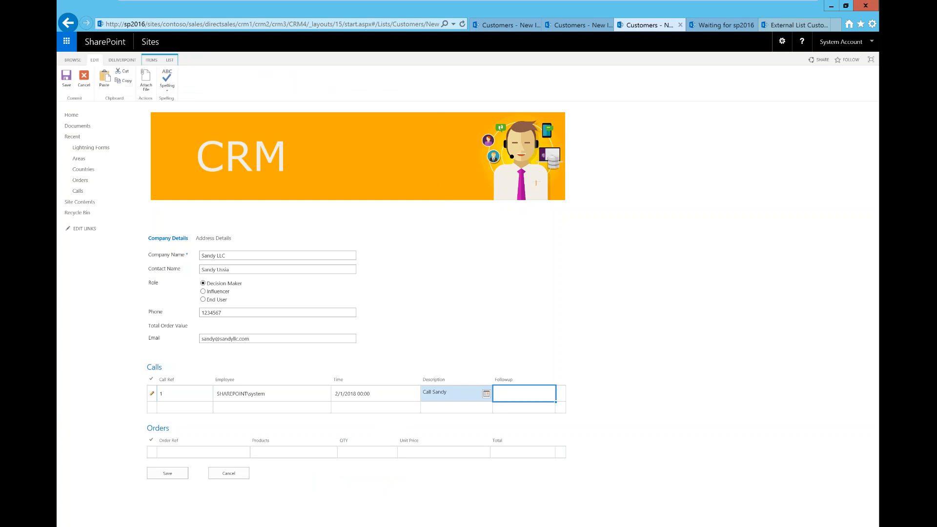
{"action": "left_click", "coordinate": [487, 394]}
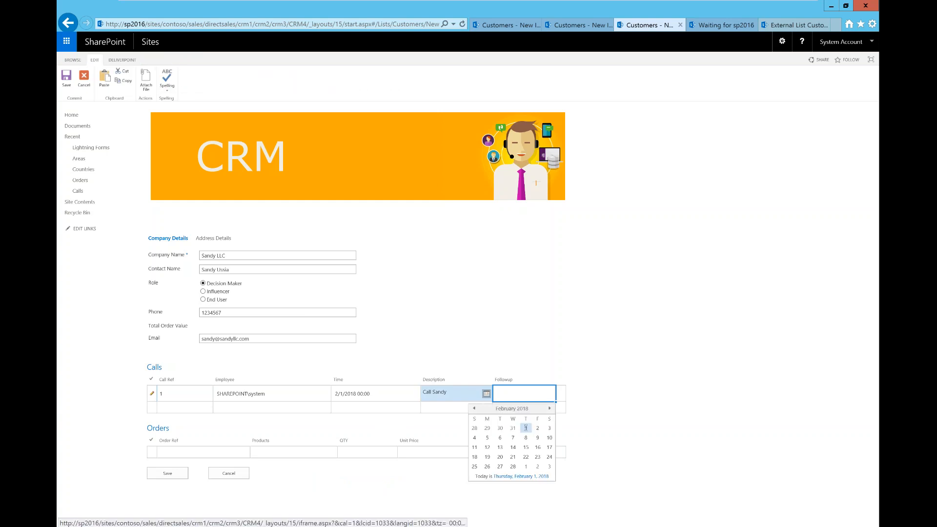
{"action": "left_click", "coordinate": [526, 429]}
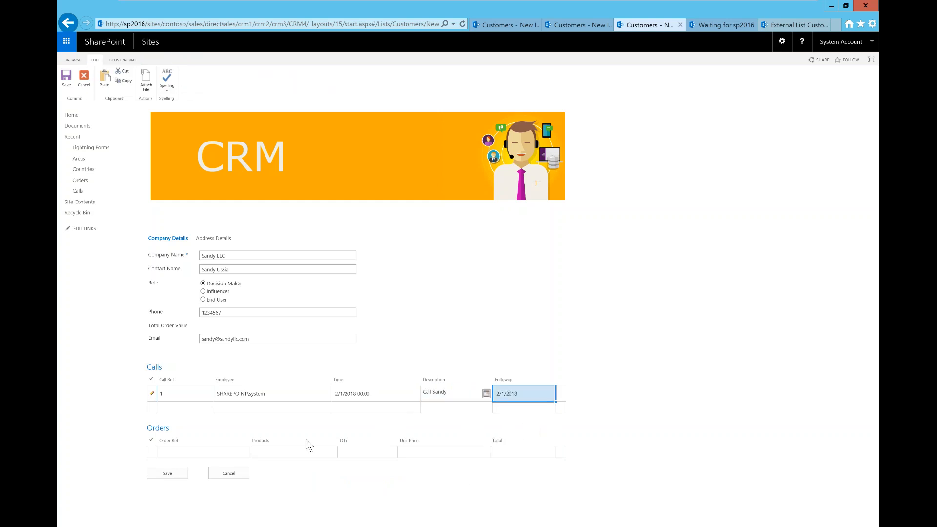
Add order 1 for 100 DesliverPoint Permissions at unit price 10, then save the customer
{"action": "left_click", "coordinate": [223, 449]}
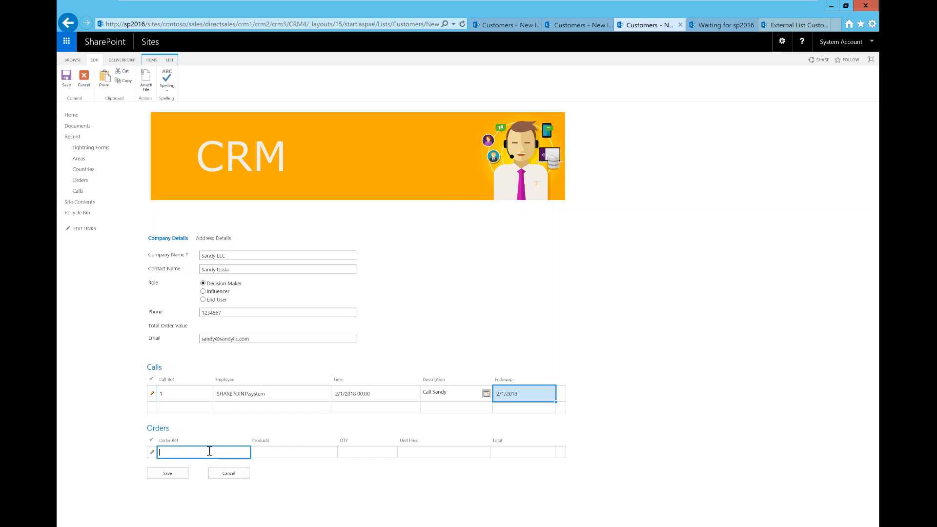
{"action": "type", "text": "1"}
{"action": "key", "text": "Tab"}
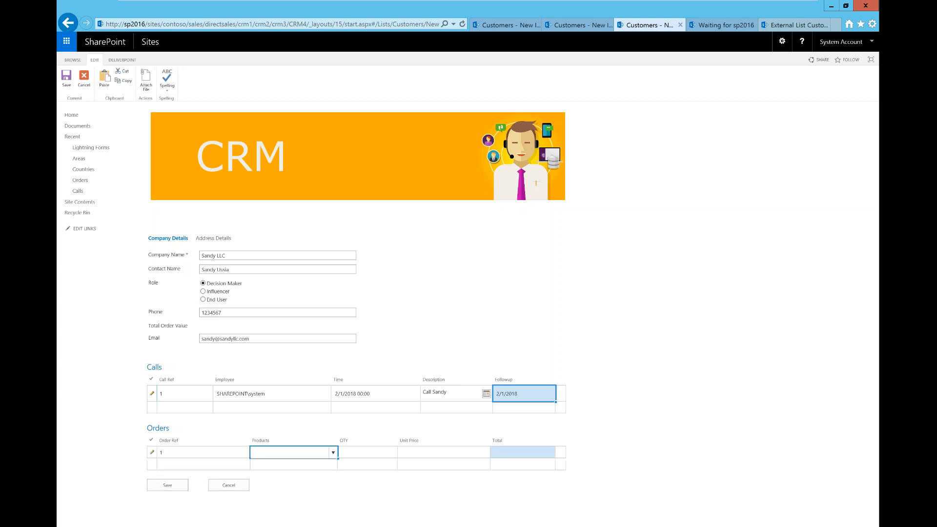
{"action": "left_click", "coordinate": [333, 453]}
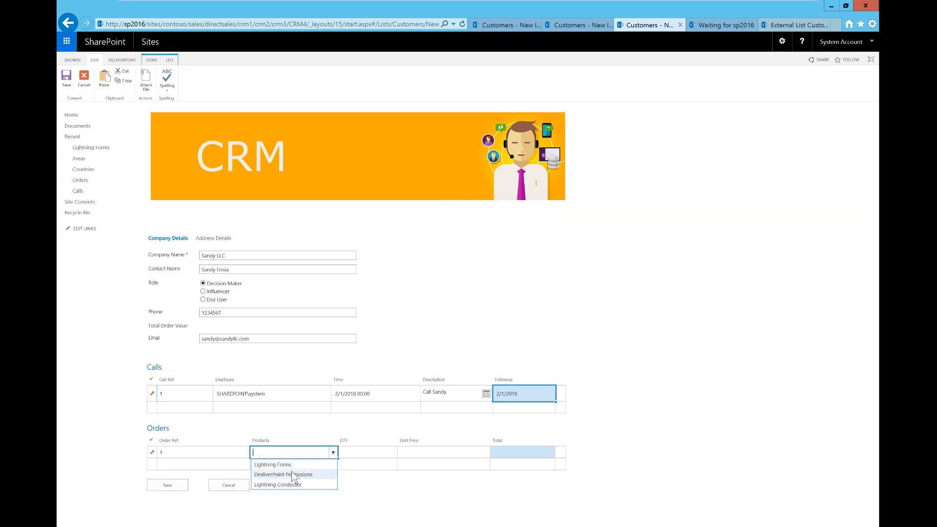
{"action": "left_click", "coordinate": [293, 475]}
{"action": "key", "text": "Tab"}
{"action": "type", "text": "100"}
{"action": "key", "text": "Tab"}
{"action": "type", "text": "10"}
{"action": "key", "text": "Tab"}
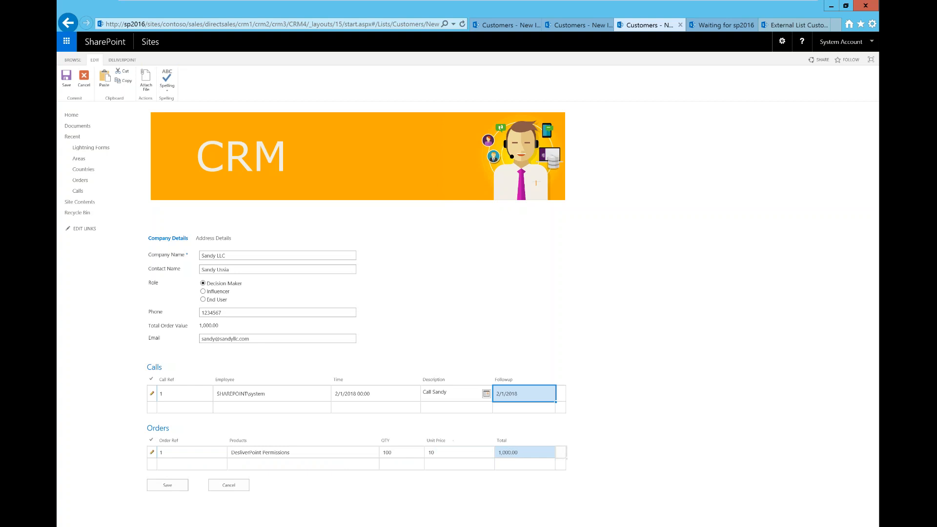
{"action": "key", "text": "Tab"}
{"action": "left_click", "coordinate": [169, 486]}
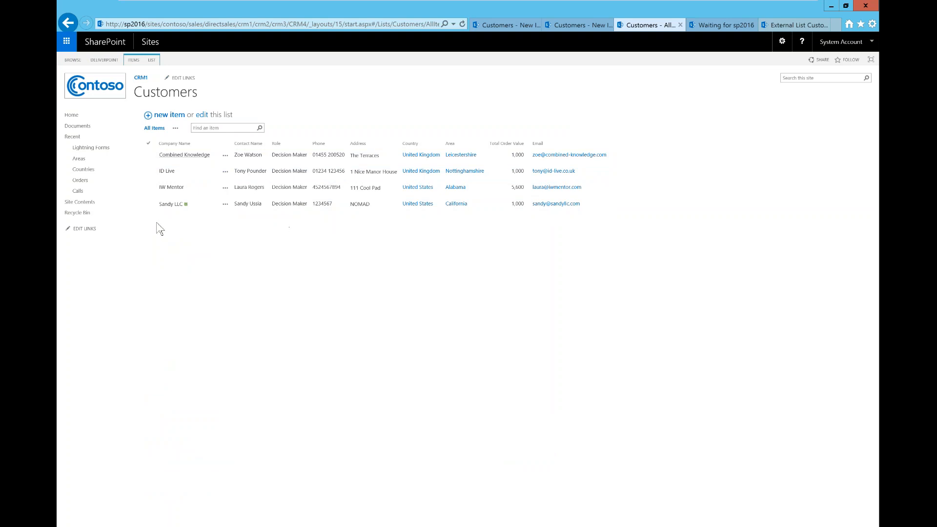
Go to the CRM4 site home page
{"action": "left_click", "coordinate": [74, 118]}
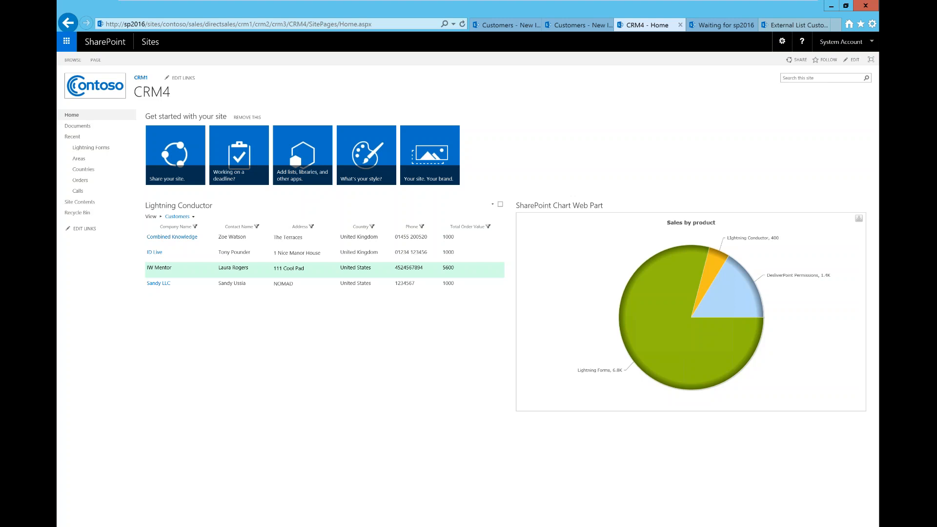
Switch the Lightning Conductor list to the Call List view and open its Configure view settings
{"action": "left_click", "coordinate": [179, 217]}
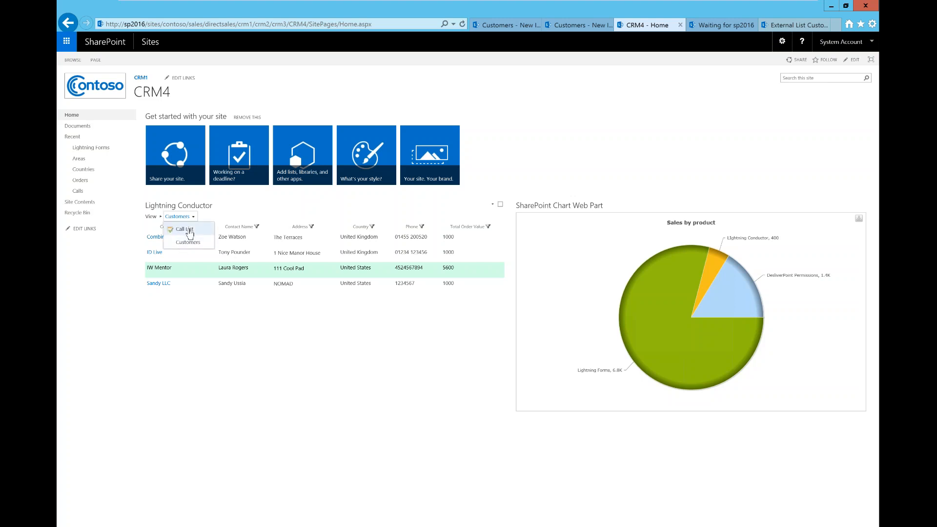
{"action": "left_click", "coordinate": [189, 230]}
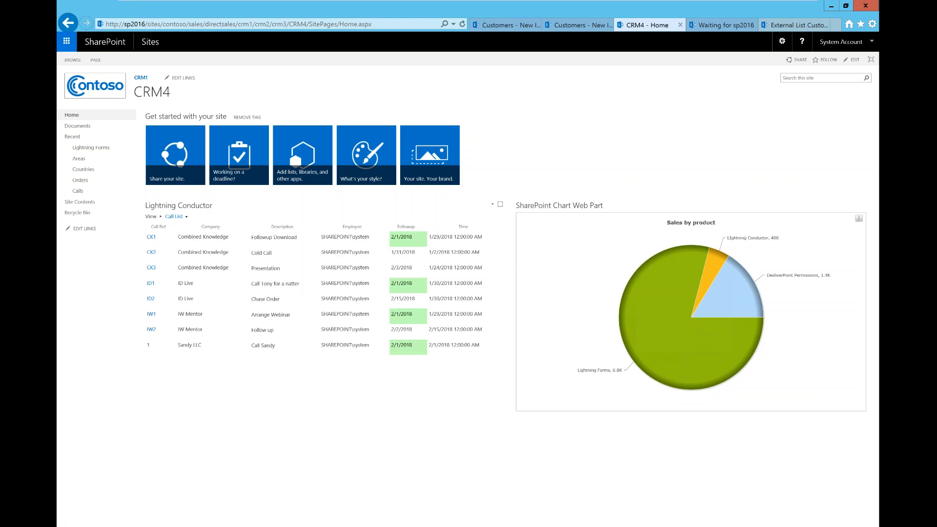
{"action": "left_click", "coordinate": [492, 204]}
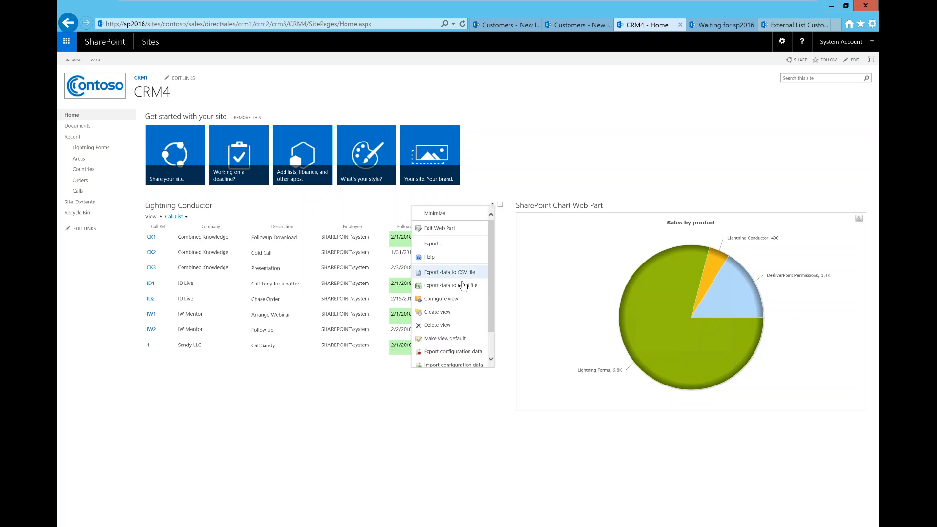
{"action": "left_click", "coordinate": [438, 303]}
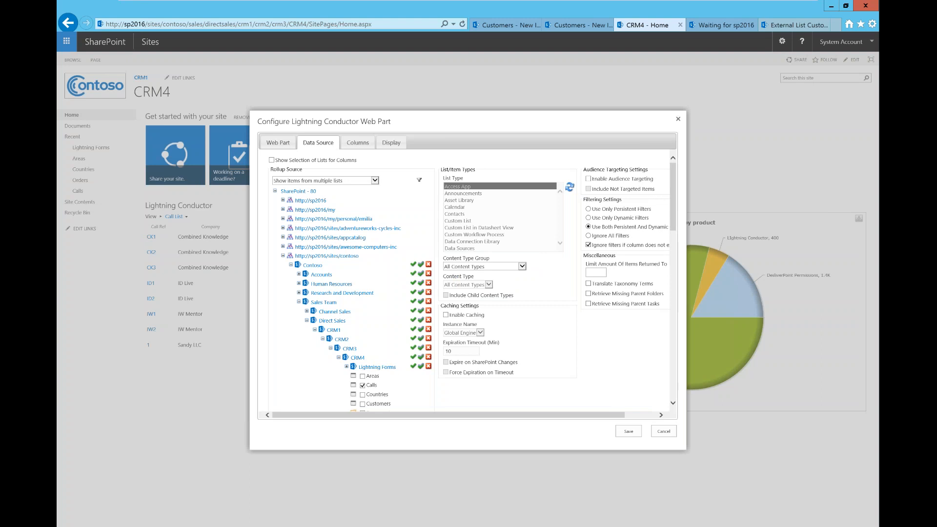
Inspect the Followup column's Equal Today formatting rule on the Columns tab, then cancel it
{"action": "left_click", "coordinate": [358, 143]}
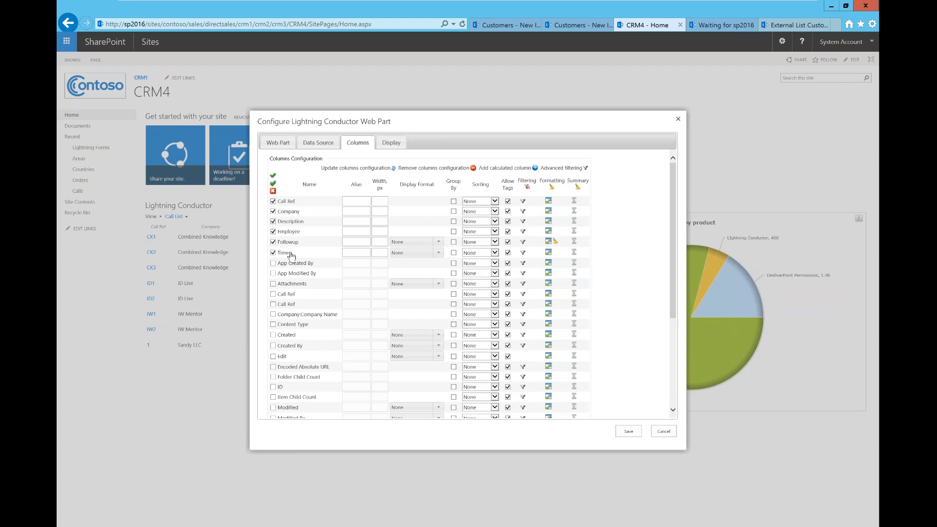
{"action": "left_click", "coordinate": [549, 241]}
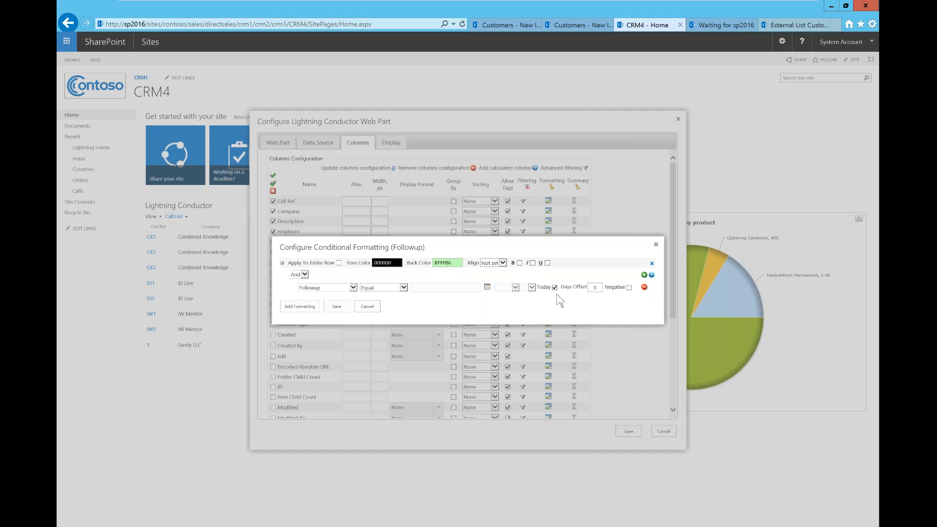
{"action": "left_click", "coordinate": [370, 309]}
Cancel the web part settings, toggle the light-blue pie slice, and open call 1's details
{"action": "left_click", "coordinate": [663, 432]}
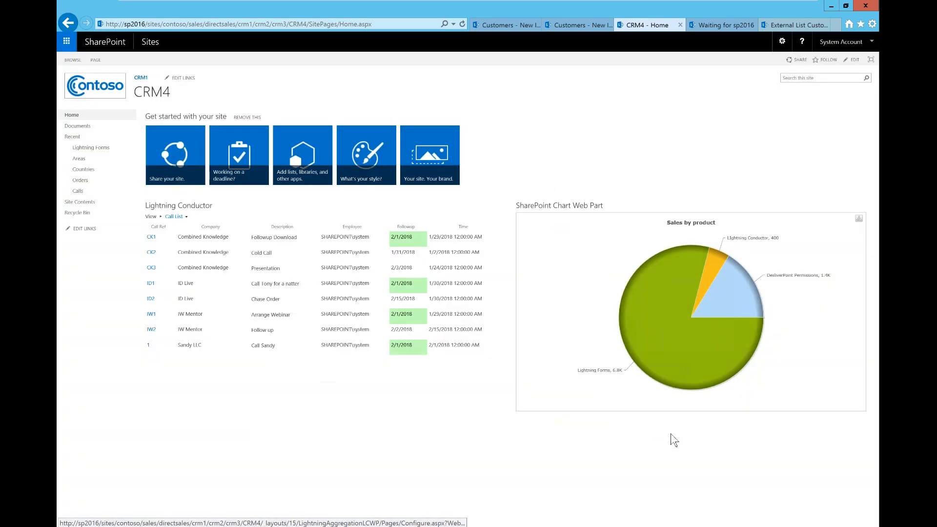
{"action": "mouse_move", "coordinate": [679, 291]}
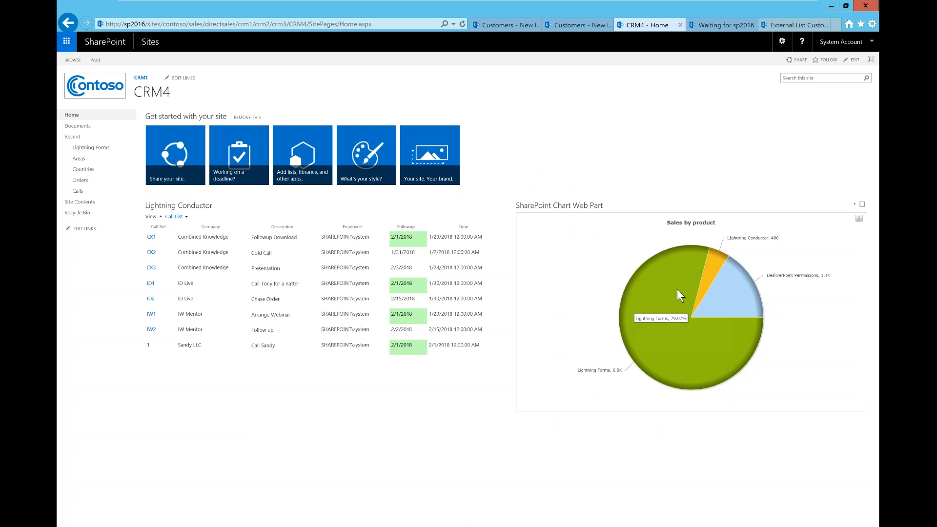
{"action": "left_click", "coordinate": [731, 288]}
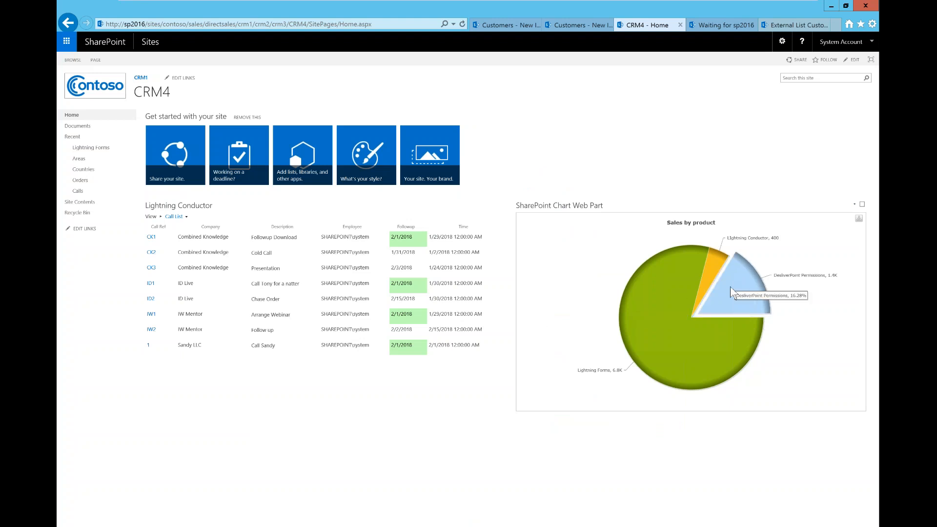
{"action": "left_click", "coordinate": [731, 288]}
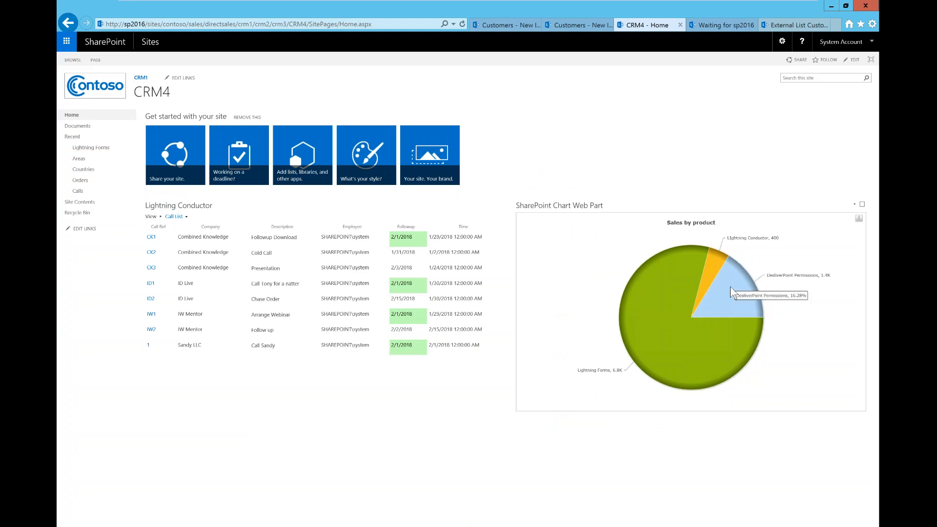
{"action": "mouse_move", "coordinate": [737, 326]}
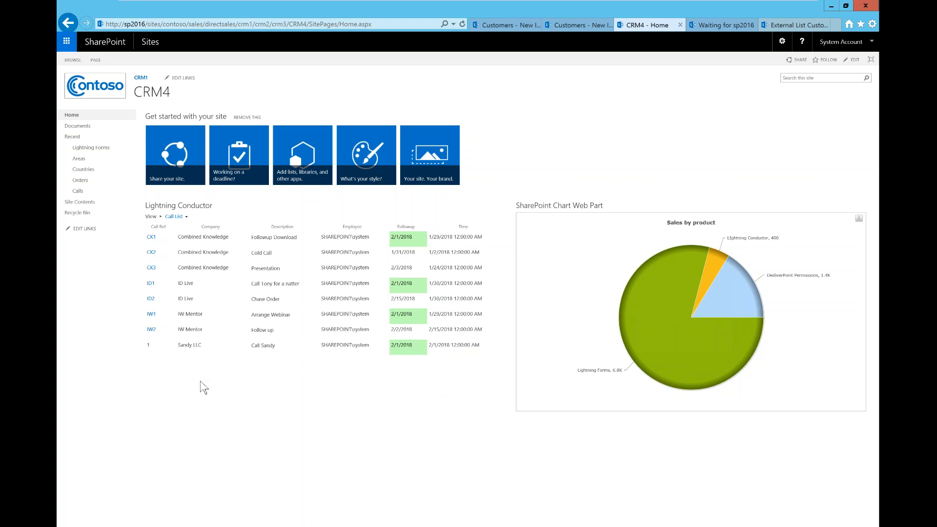
{"action": "left_click", "coordinate": [148, 345]}
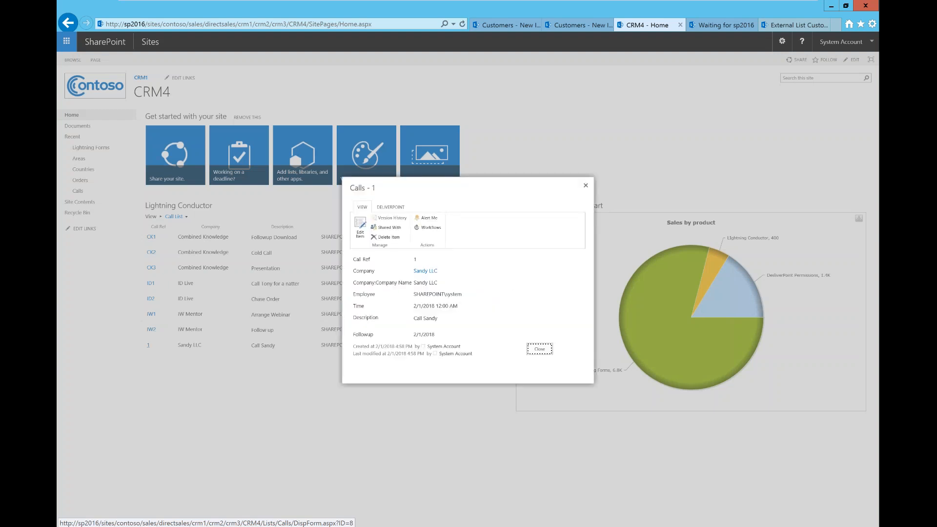
Close call 1, view call CK3's details and edit form, then cancel without changes
{"action": "left_click", "coordinate": [539, 349]}
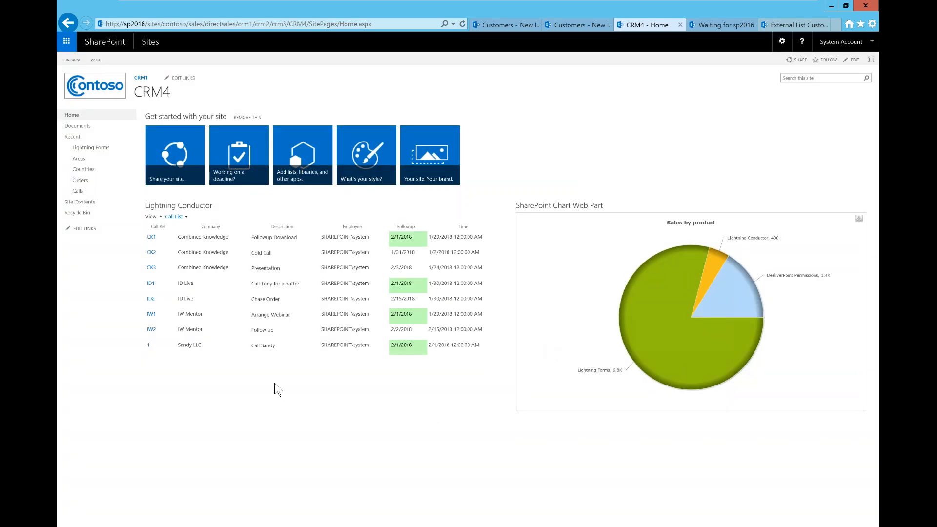
{"action": "left_click", "coordinate": [152, 268]}
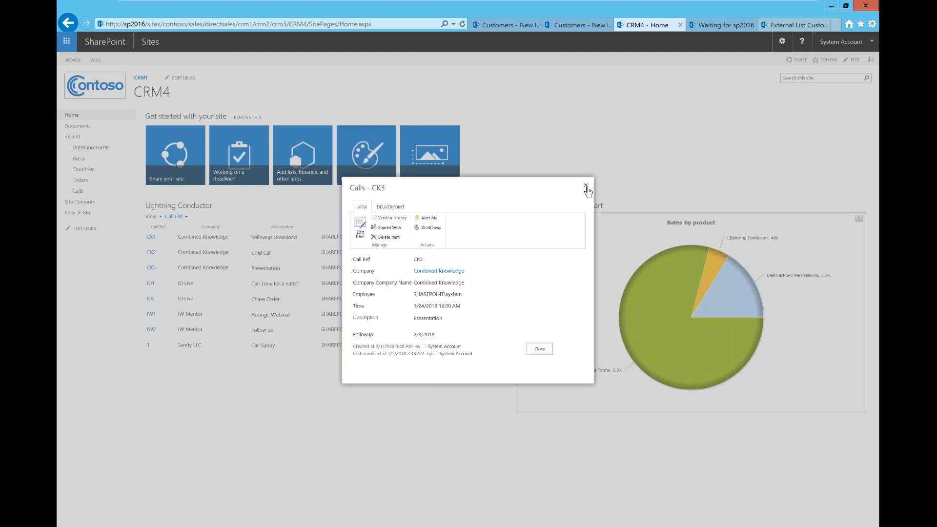
{"action": "left_click", "coordinate": [586, 186]}
{"action": "left_click", "coordinate": [152, 268]}
{"action": "left_click", "coordinate": [359, 227]}
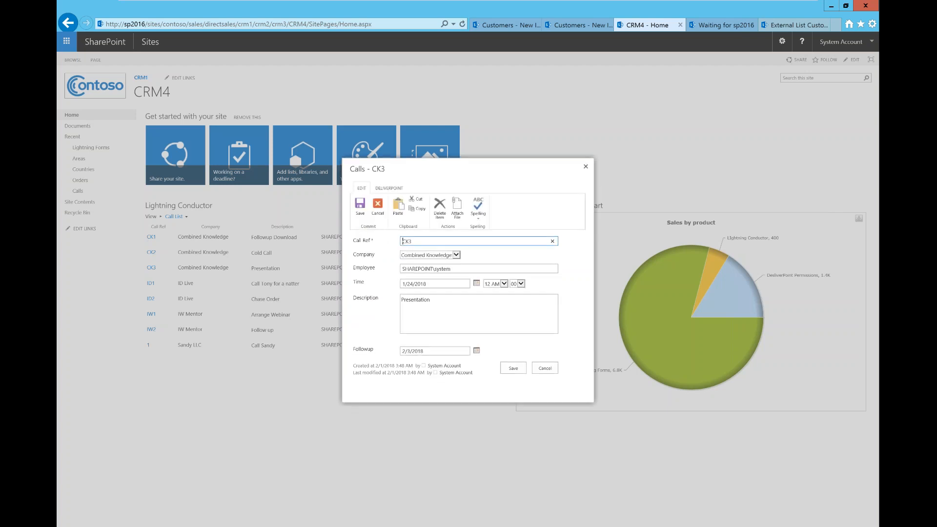
{"action": "left_click", "coordinate": [544, 370]}
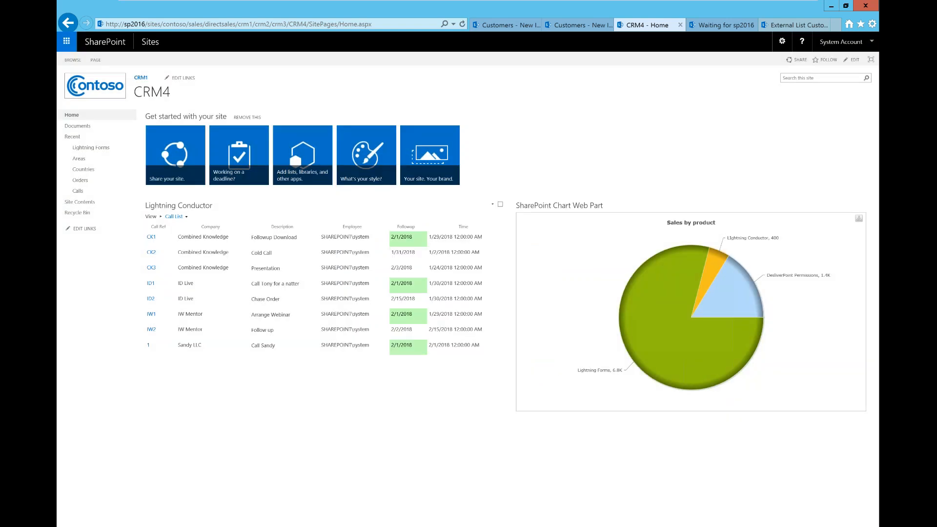
Switch the list to the Customers view, open Sandy LLC's form, and cancel it unchanged
{"action": "left_click", "coordinate": [176, 216]}
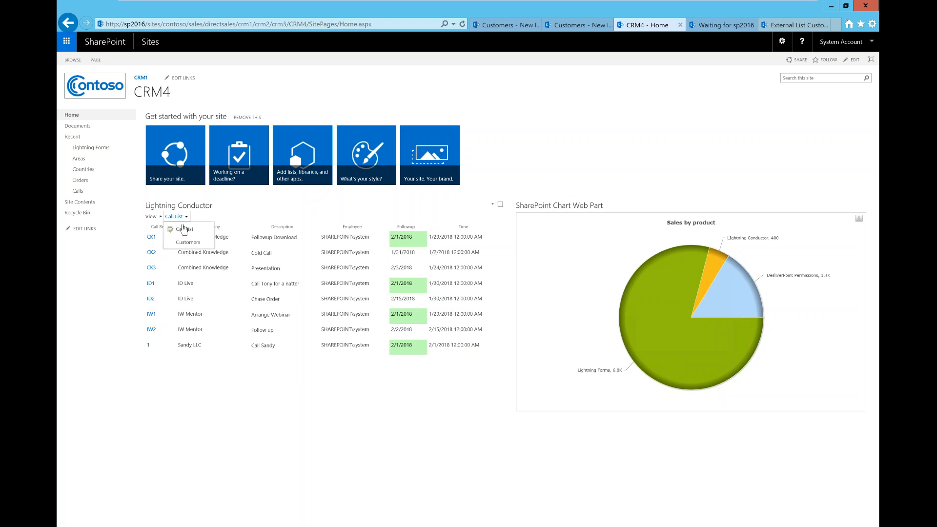
{"action": "left_click", "coordinate": [184, 243]}
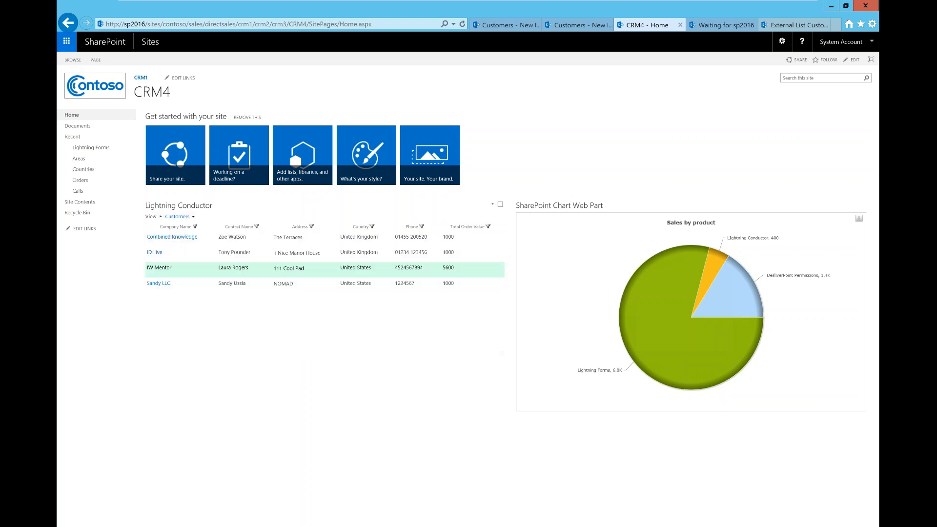
{"action": "left_click", "coordinate": [166, 285]}
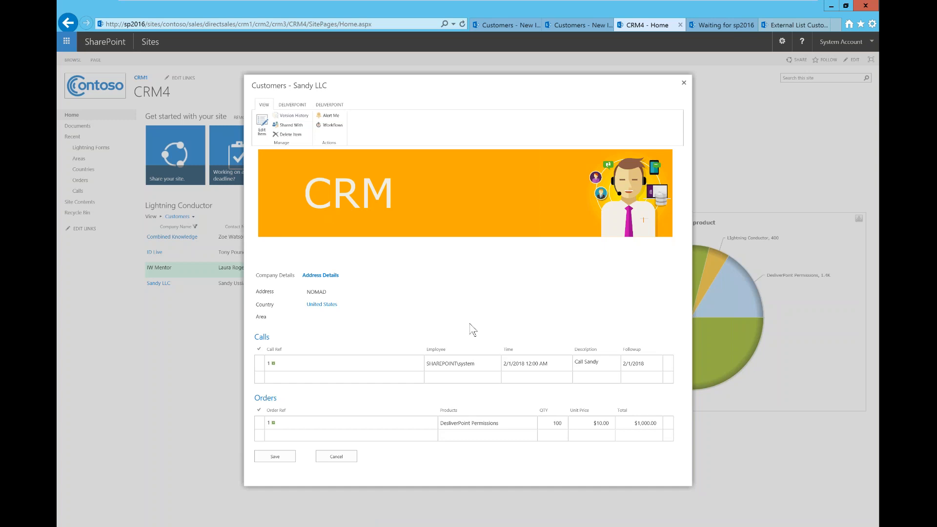
{"action": "left_click", "coordinate": [348, 459]}
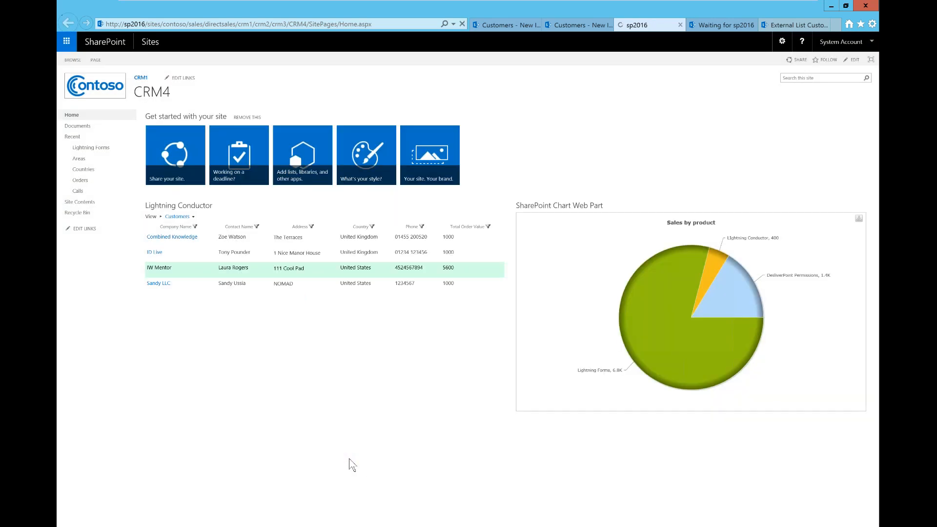
Return to the PowerPoint slide show and advance to the 'What next?' slide on demos, trial and feedback
{"action": "mouse_move", "coordinate": [278, 526]}
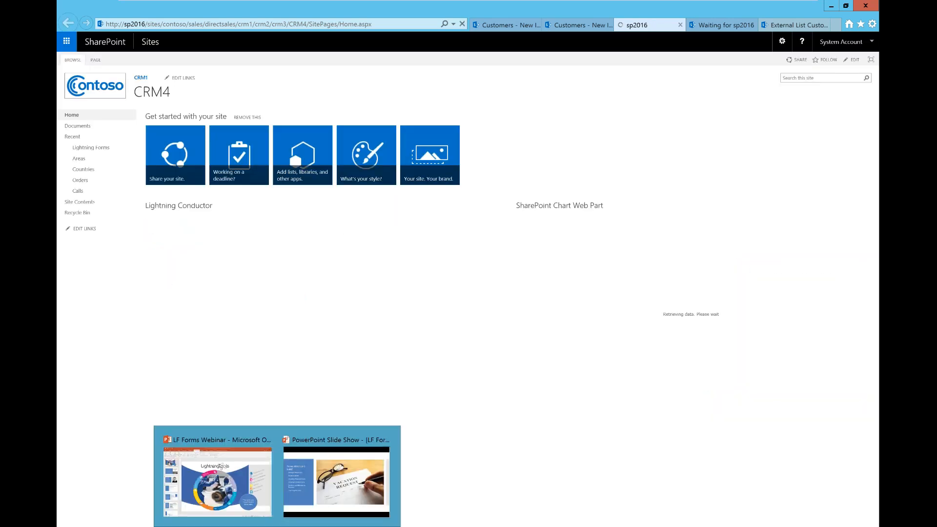
{"action": "left_click", "coordinate": [337, 480]}
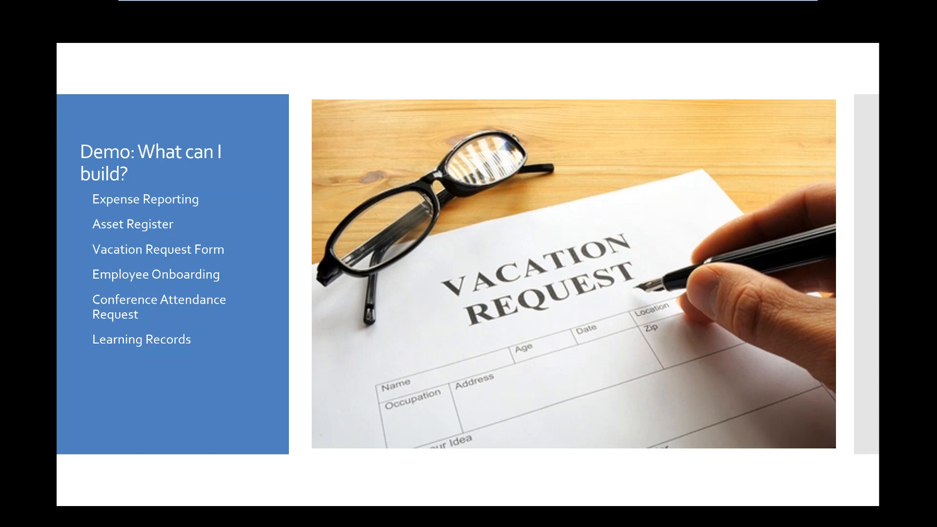
{"action": "key", "text": "Right"}
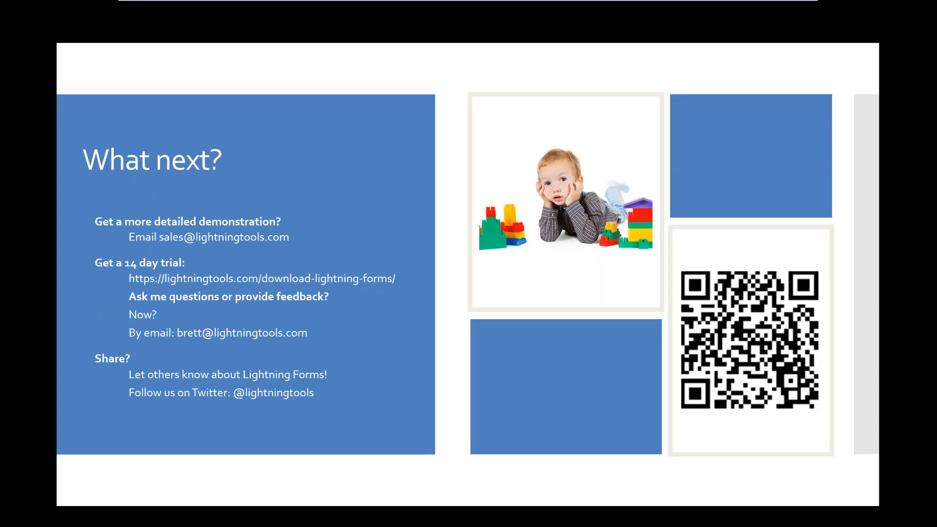